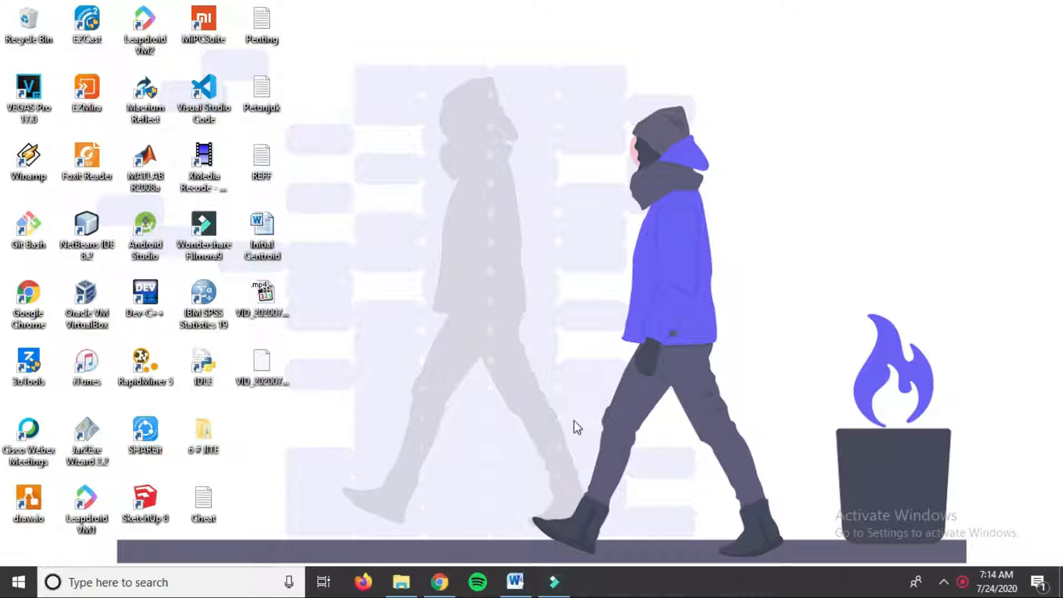
# Step: Run a Google search for 'mendeley' from a new Chrome tab
pyautogui.click(440, 582)
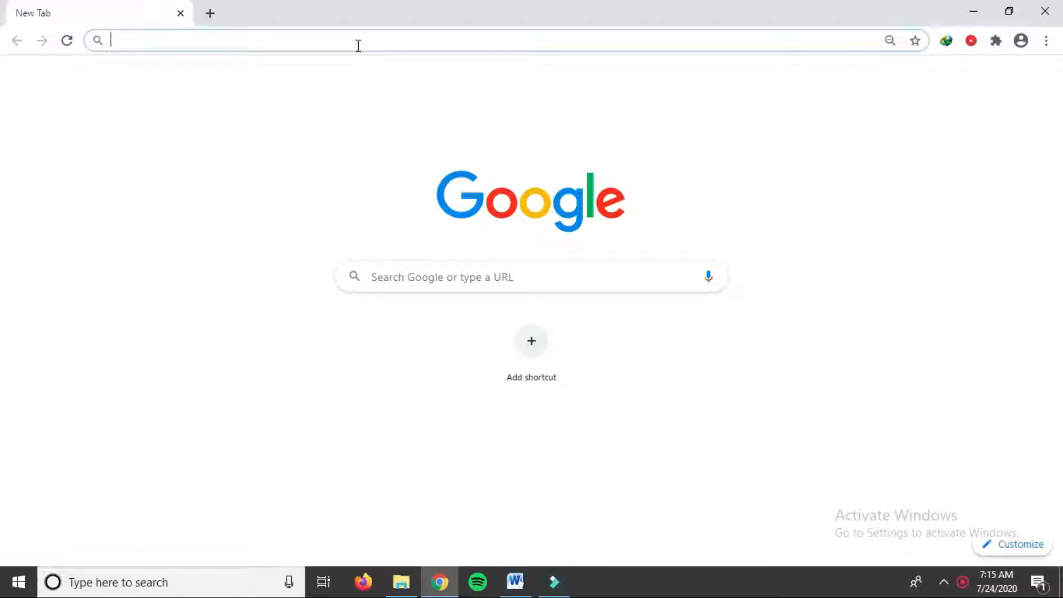
pyautogui.write('mendel')
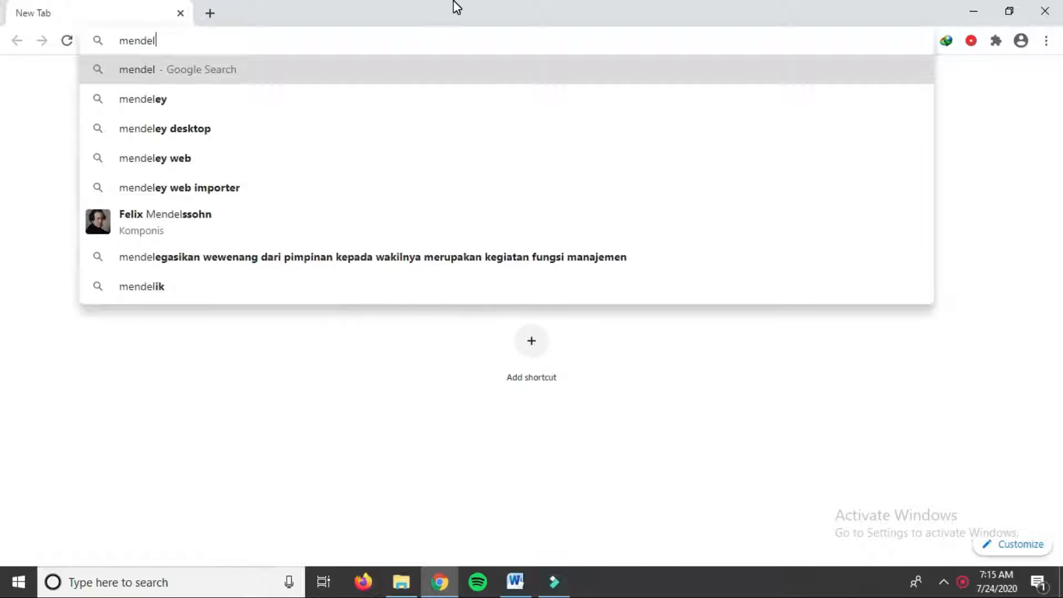
pyautogui.write('ey')
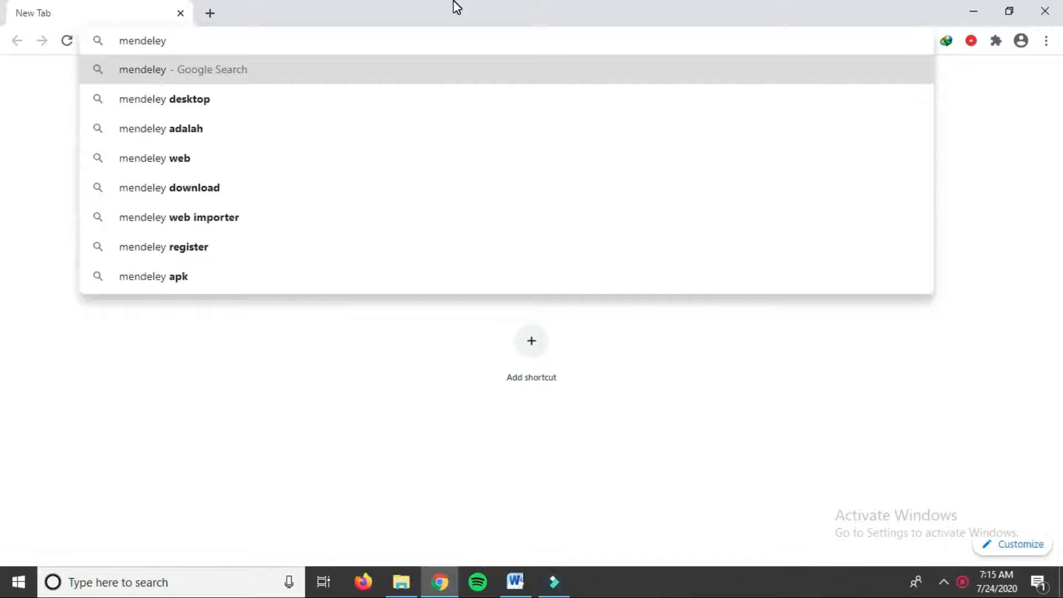
pyautogui.press('Return')
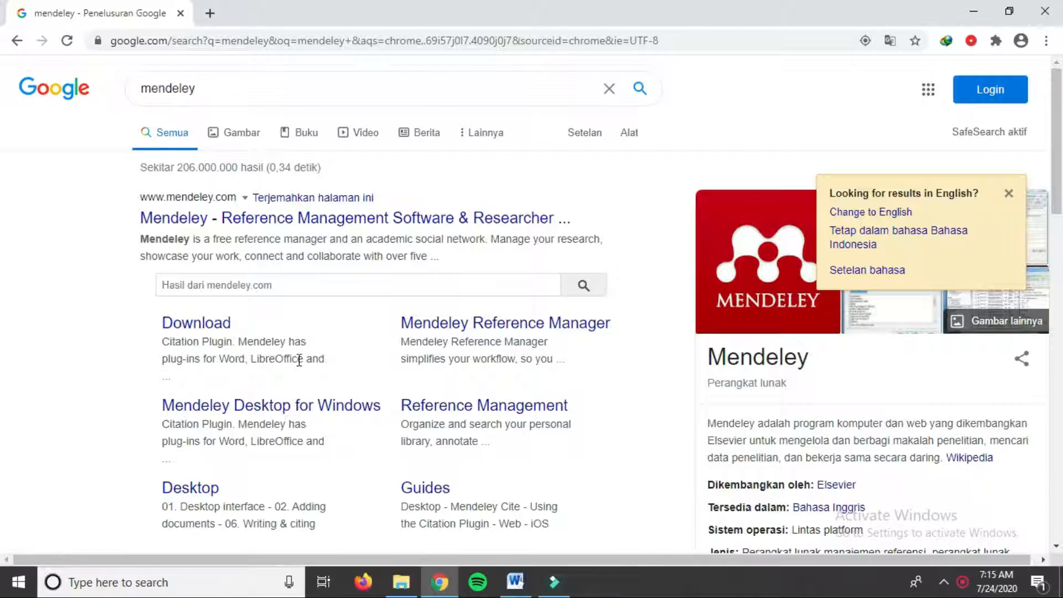
# Step: Open the Mendeley Desktop for Windows download page, look it over, then minimize Chrome
pyautogui.scroll(-1, 282, 360)
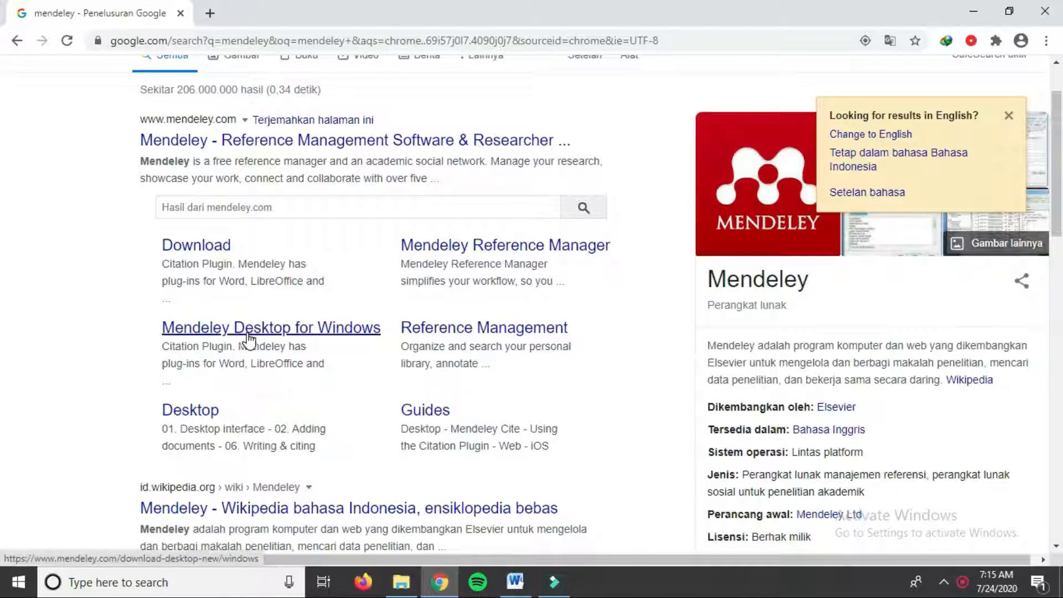
pyautogui.click(308, 340)
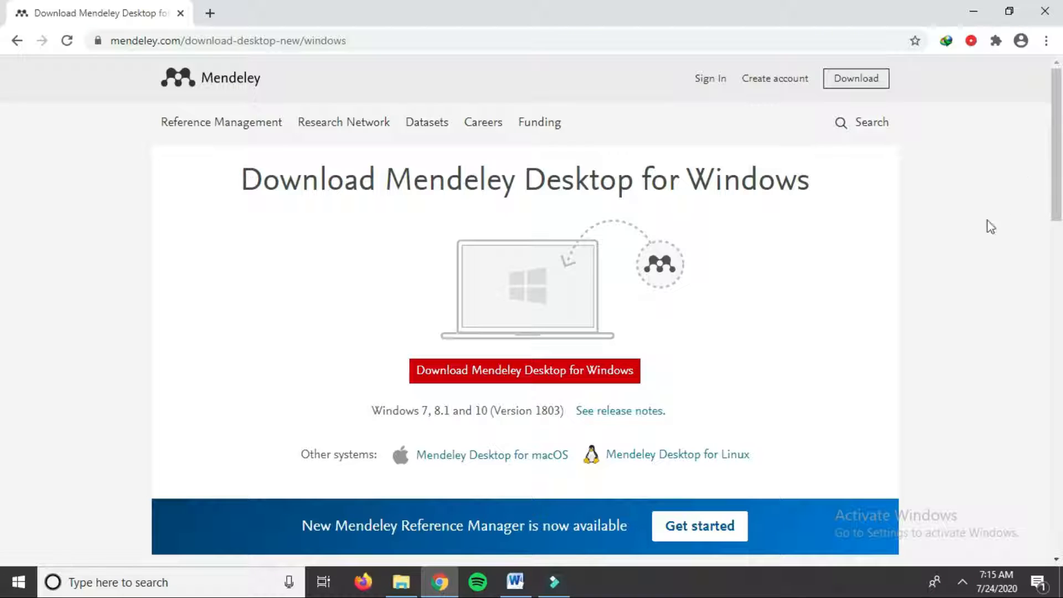
pyautogui.scroll(-1, 758, 293)
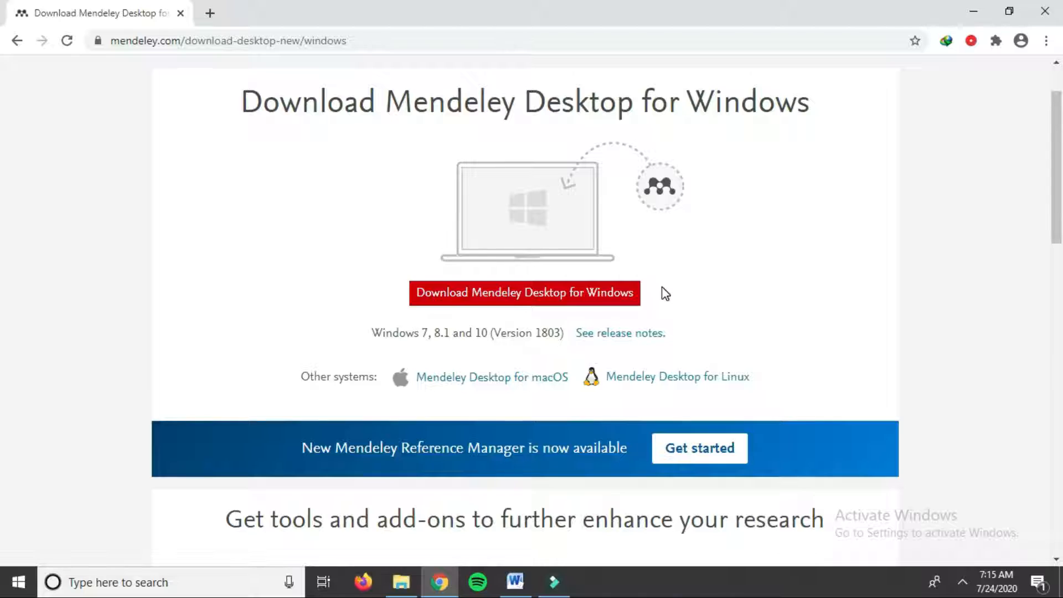
pyautogui.scroll(-1, 664, 292)
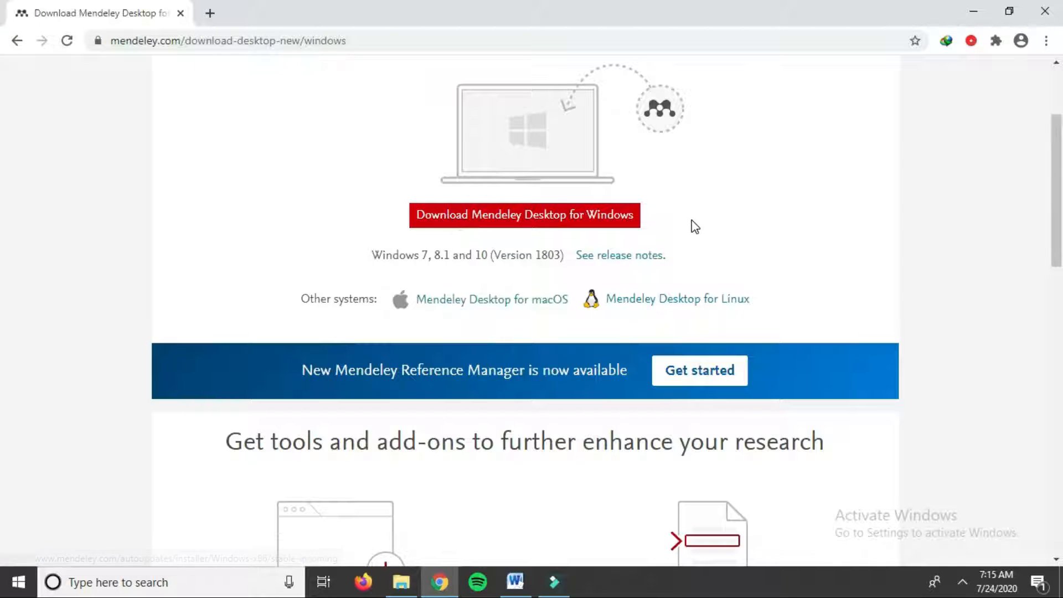
pyautogui.click(973, 10)
# Step: Open the Downloads > Programs folder in File Explorer
pyautogui.click(401, 582)
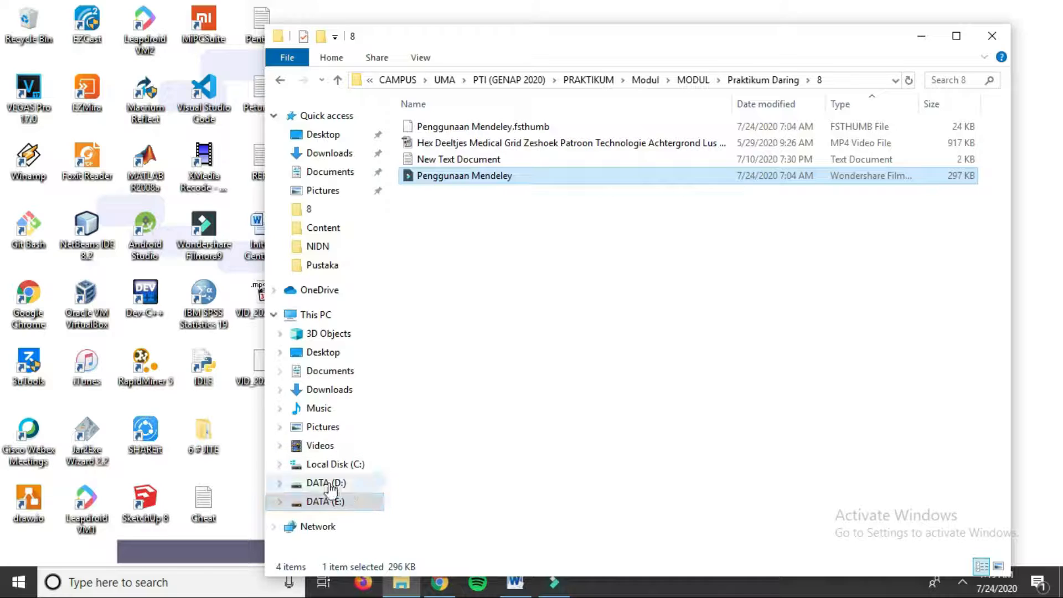
pyautogui.click(330, 389)
pyautogui.click(458, 127)
pyautogui.doubleClick(458, 126)
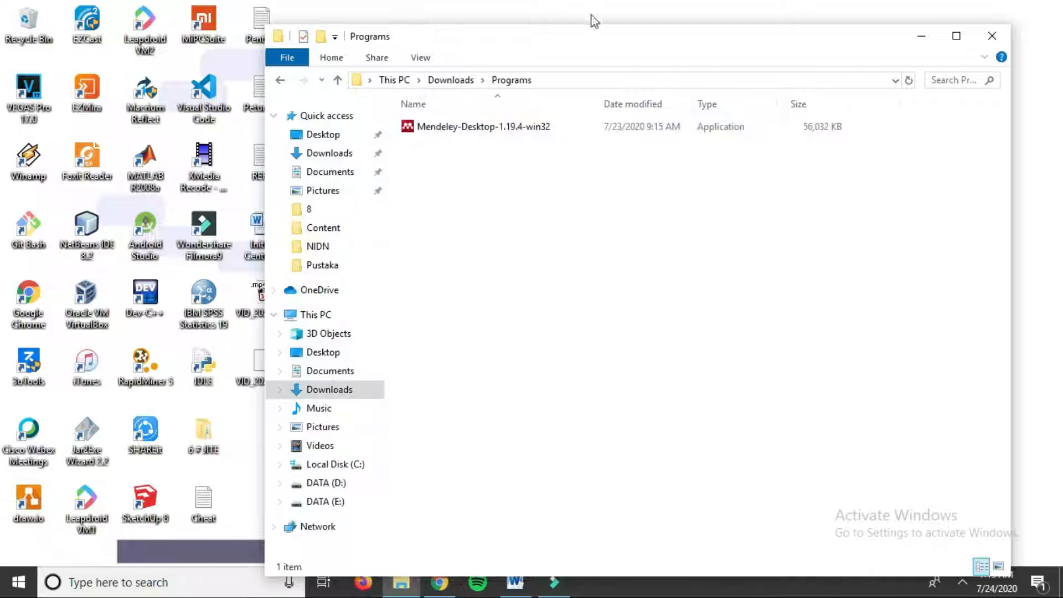
# Step: Maximize the folder window and run the Mendeley-Desktop-1.19.4-win32 installer, approving the UAC prompt
pyautogui.moveTo(562, 39); pyautogui.dragTo(539, 22)
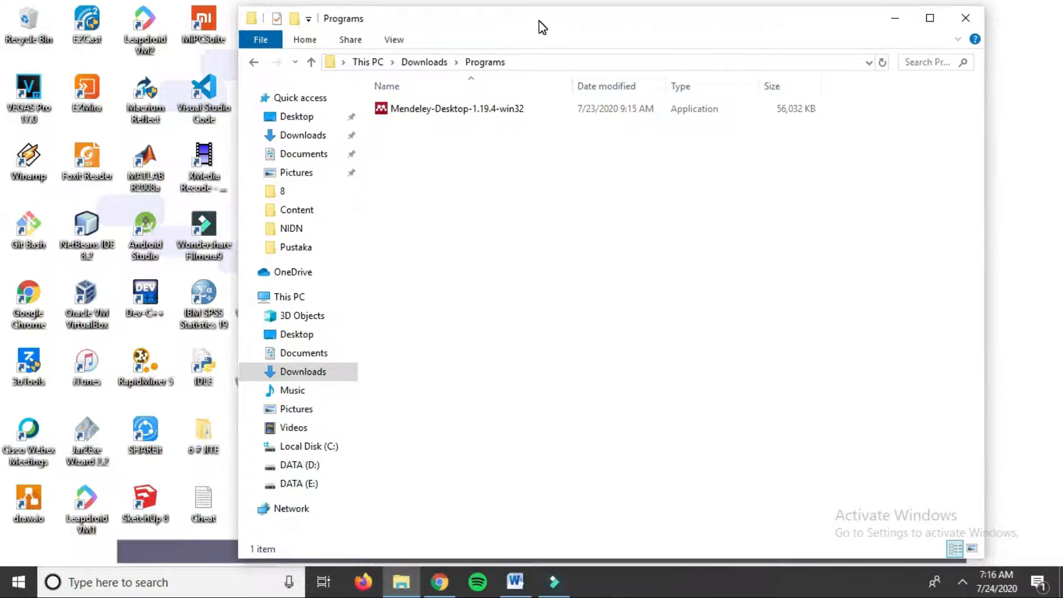
pyautogui.doubleClick(542, 26)
pyautogui.doubleClick(182, 104)
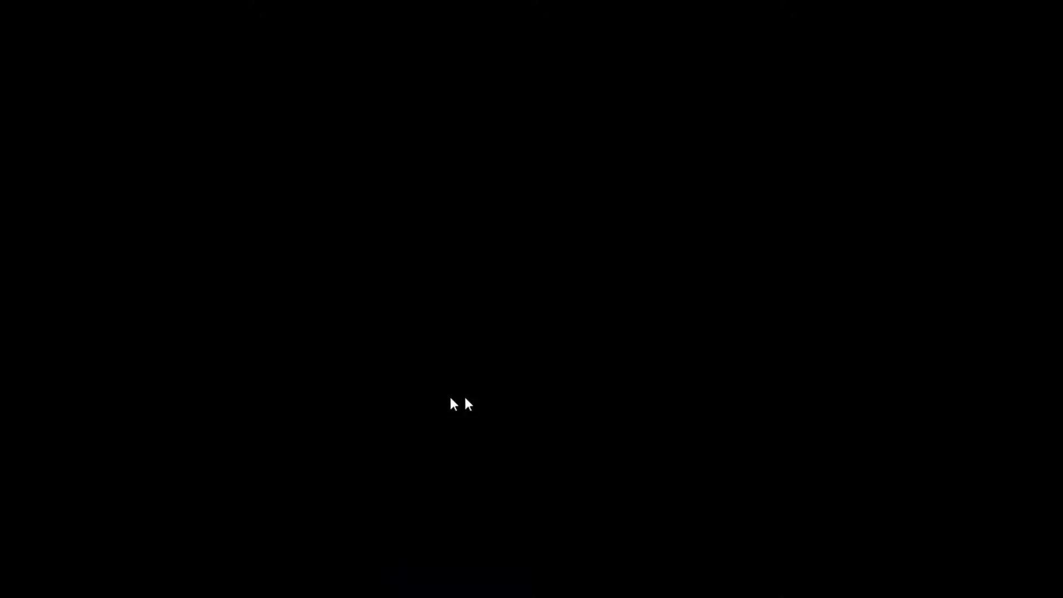
pyautogui.click(464, 396)
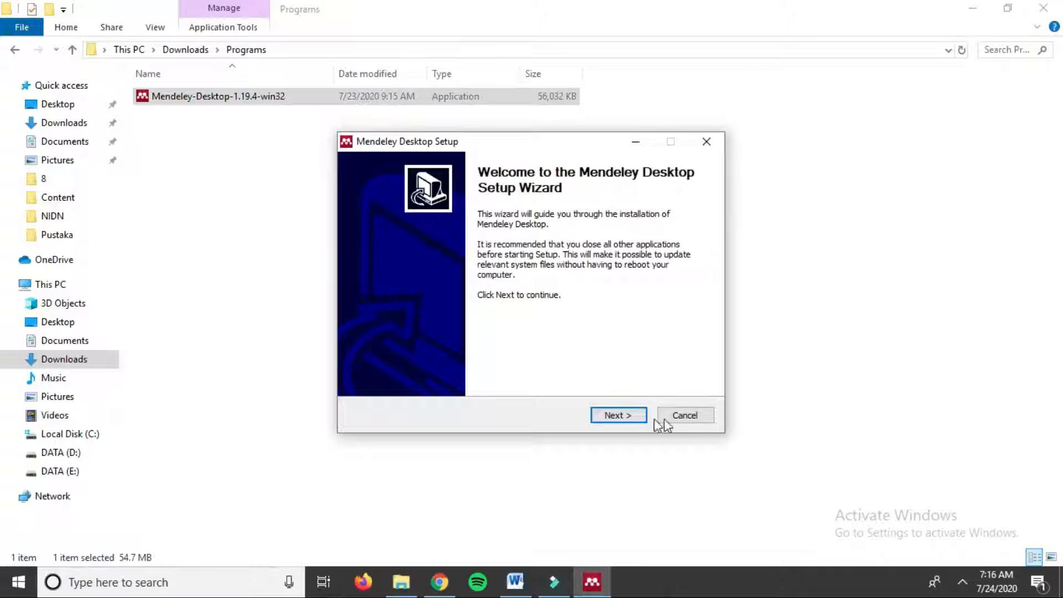
# Step: Accept the licence and install with the default location and Start Menu folder
pyautogui.click(615, 416)
pyautogui.click(620, 416)
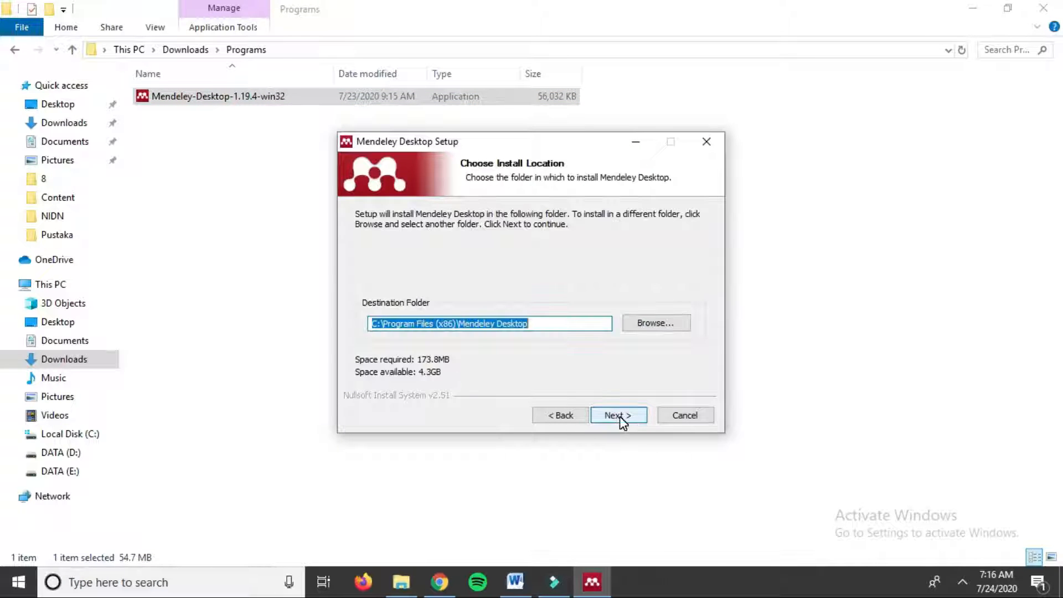
pyautogui.click(618, 415)
pyautogui.click(624, 416)
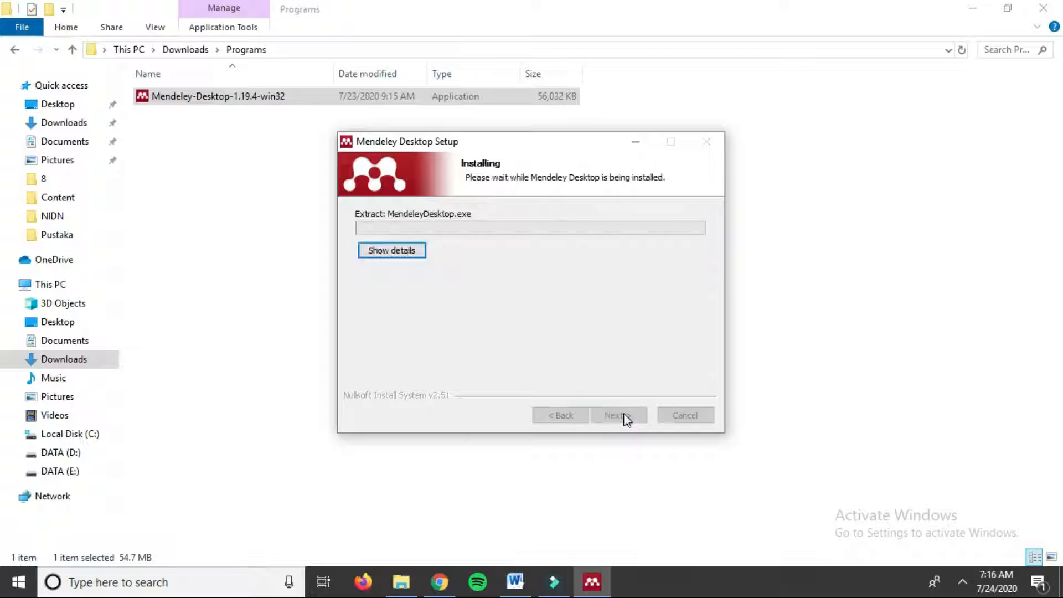
# Step: Wait for installation, then finish the wizard with Run Mendeley Desktop ticked
pyautogui.moveTo(531, 144); pyautogui.dragTo(525, 102)
pyautogui.click(973, 8)
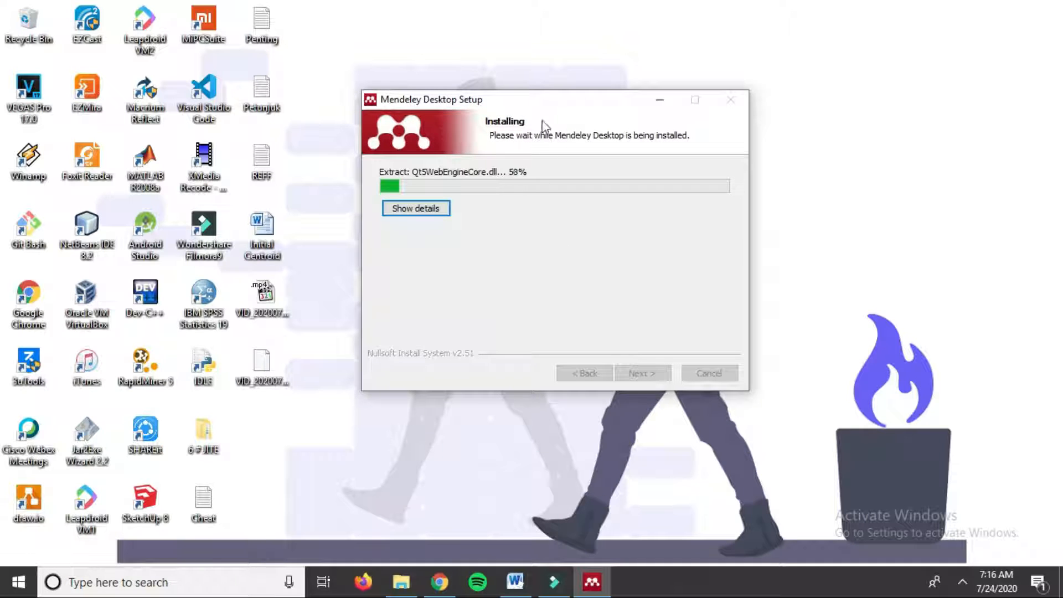
pyautogui.moveTo(536, 105); pyautogui.dragTo(543, 133)
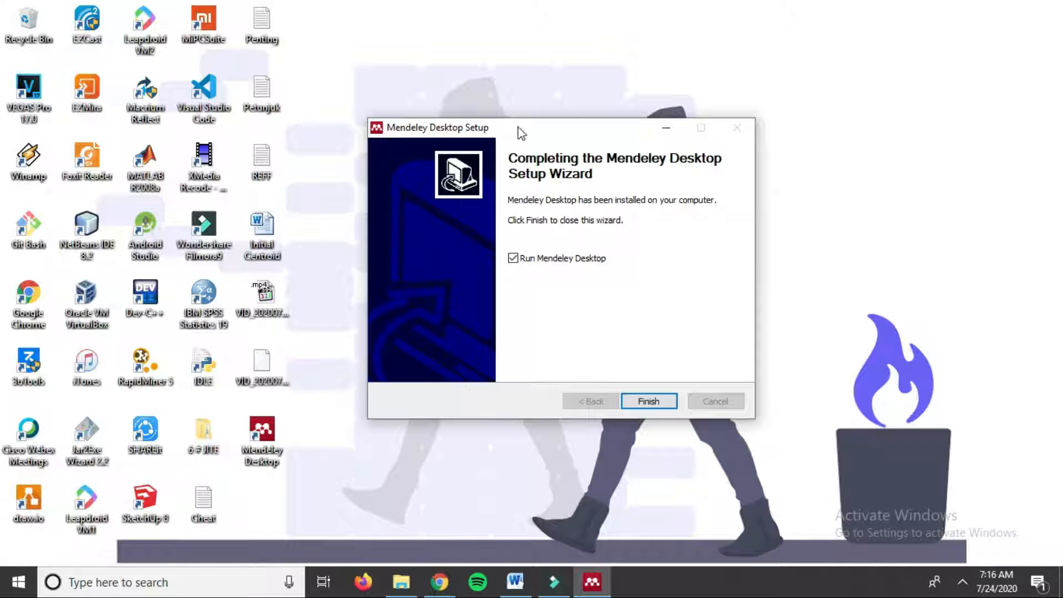
pyautogui.moveTo(520, 133); pyautogui.dragTo(480, 100)
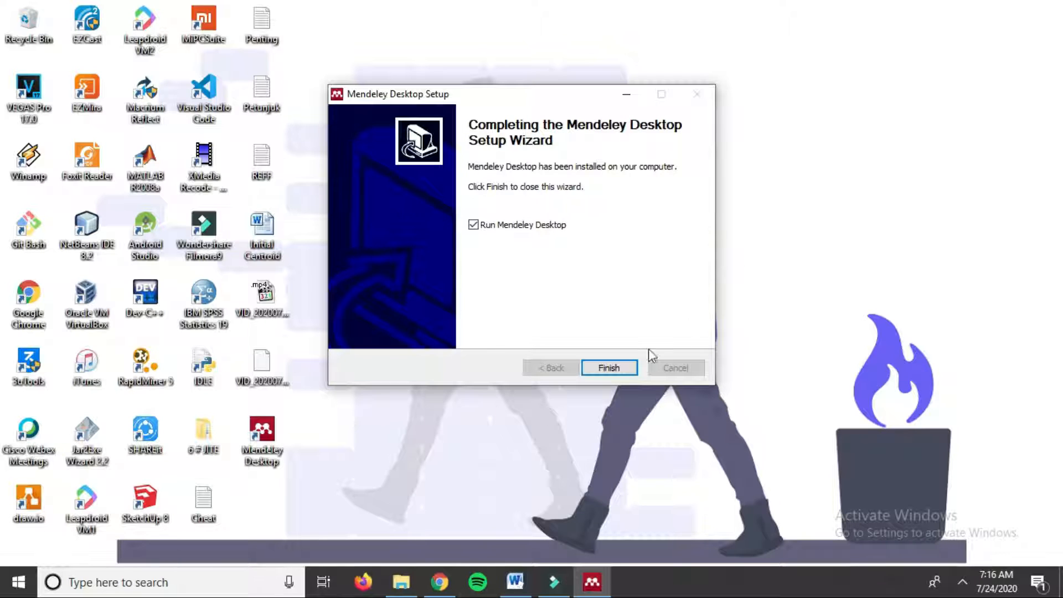
pyautogui.moveTo(443, 103); pyautogui.dragTo(468, 116)
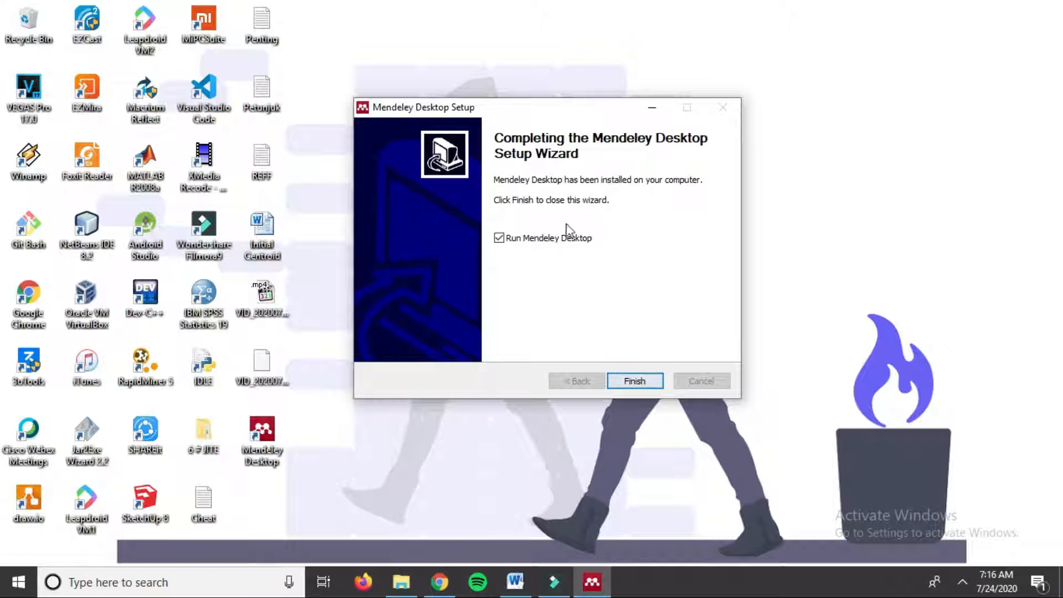
pyautogui.moveTo(543, 108); pyautogui.dragTo(533, 97)
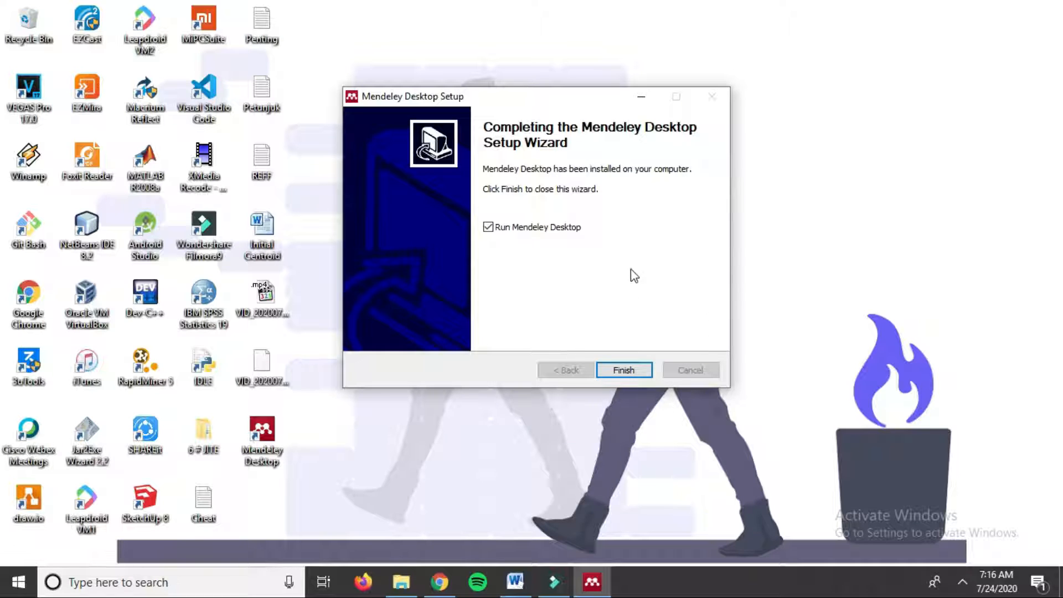
pyautogui.click(624, 370)
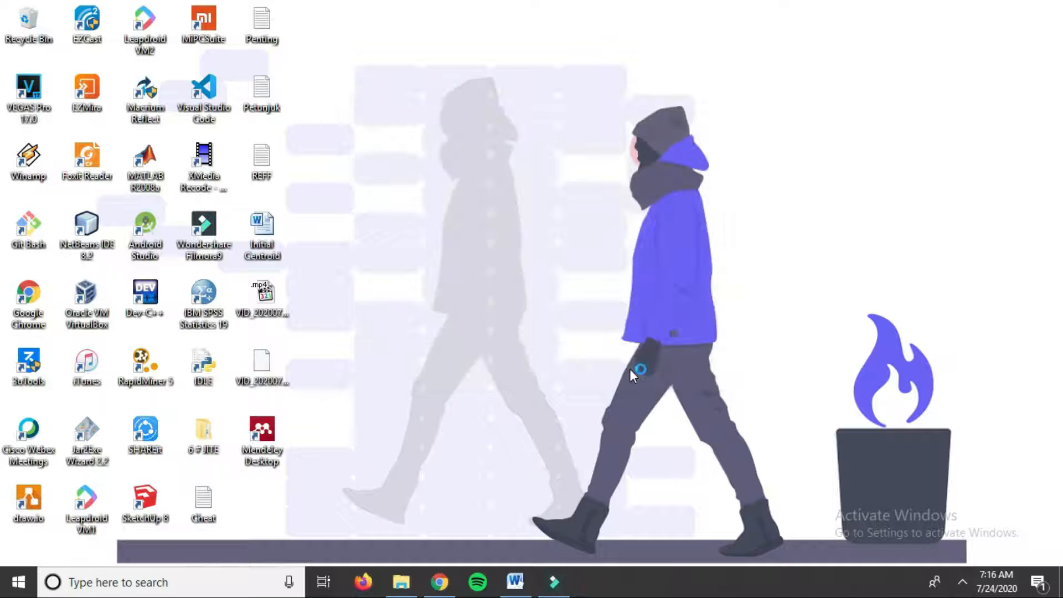
# Step: Refresh the desktop and launch Mendeley Desktop from its shortcut, opening the Welcome window
pyautogui.rightClick(443, 215)
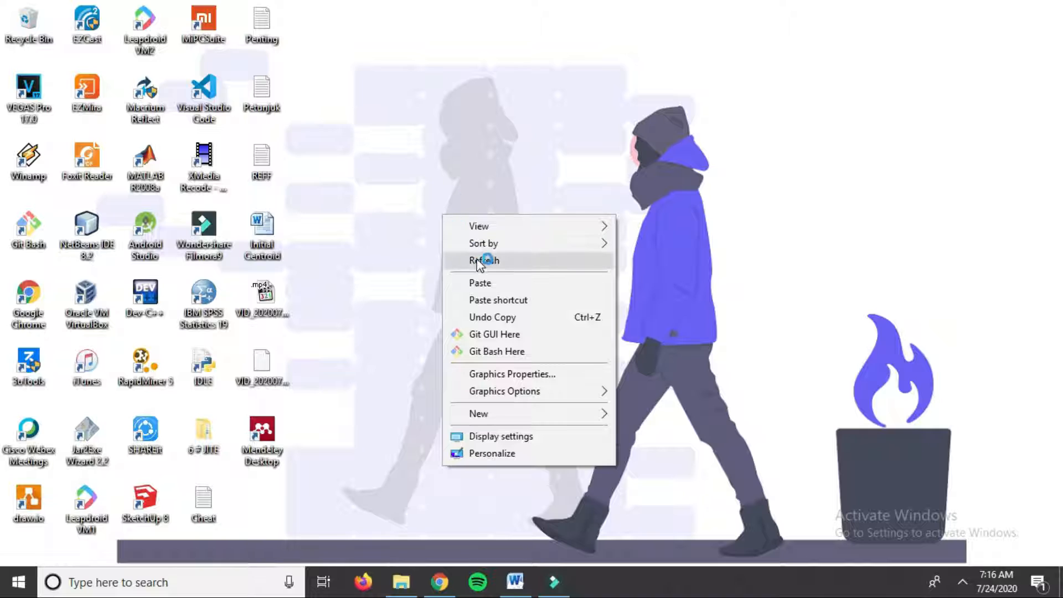
pyautogui.click(480, 260)
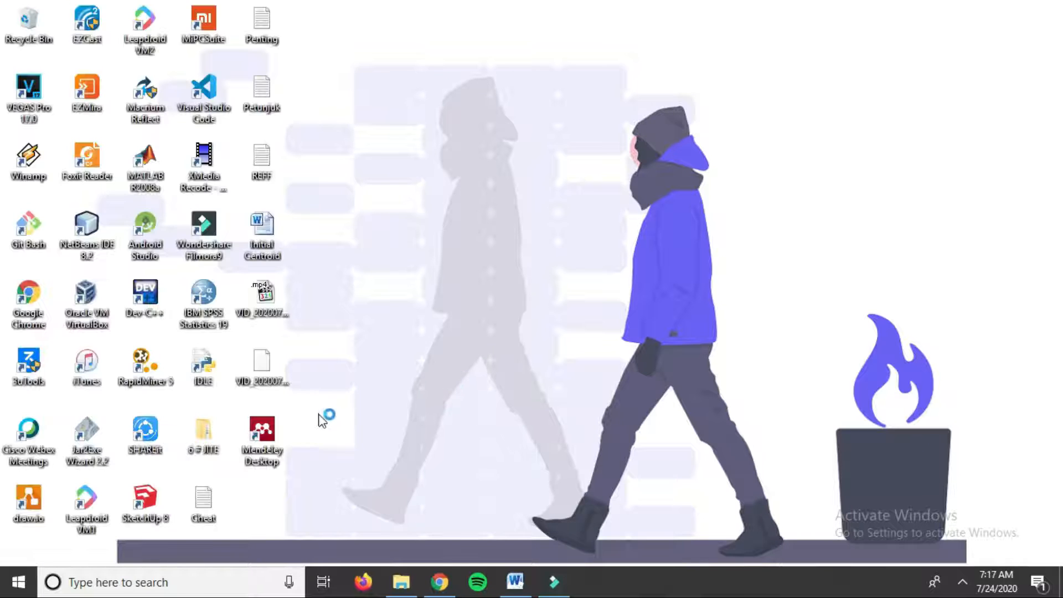
pyautogui.doubleClick(277, 443)
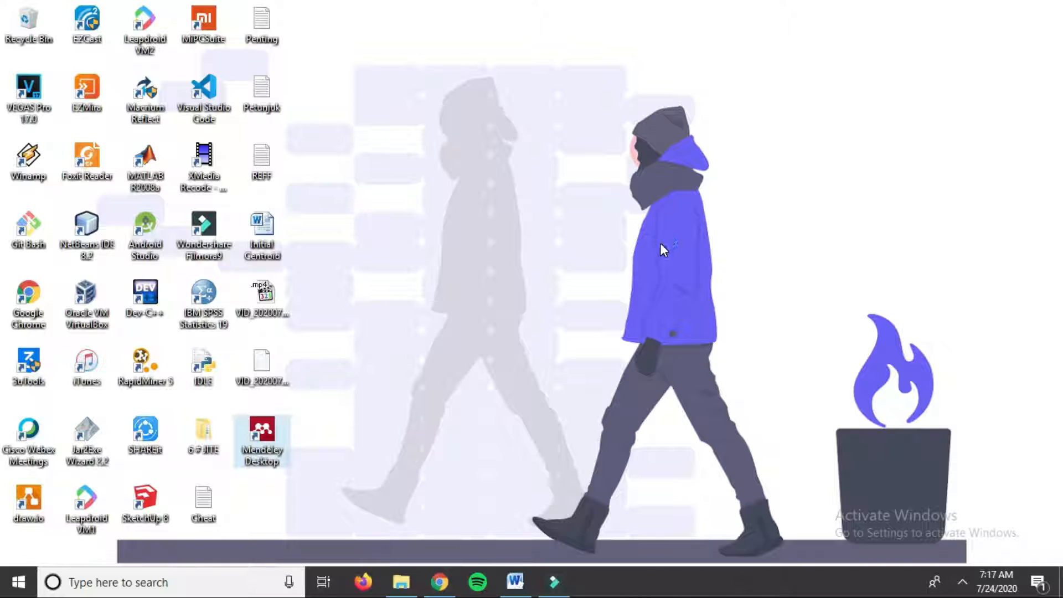
pyautogui.moveTo(498, 86); pyautogui.dragTo(570, 68)
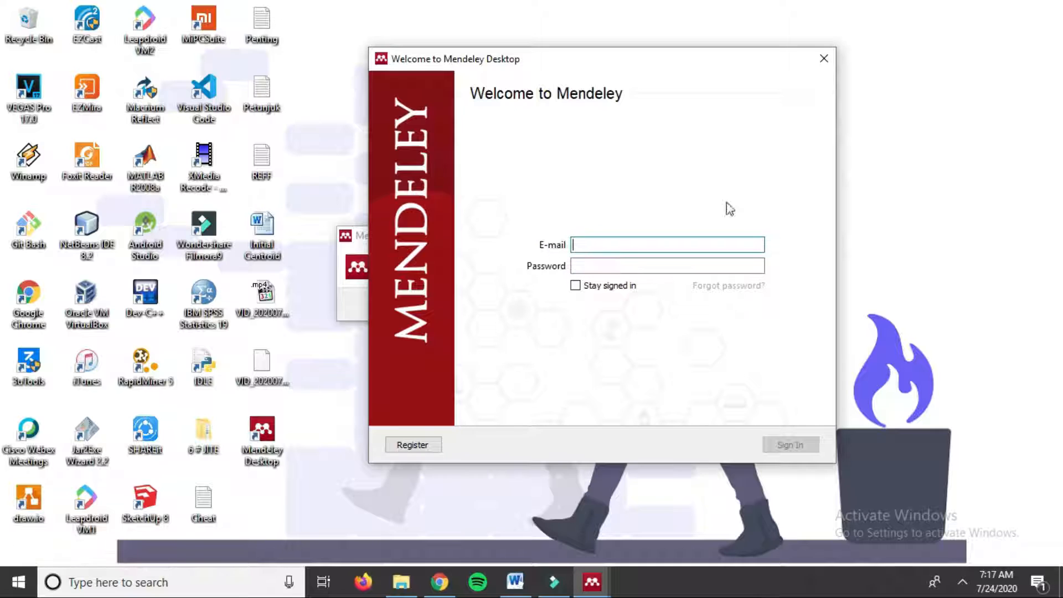
# Step: Dismiss the already-running notice and enter the account e-mail and password
pyautogui.click(353, 271)
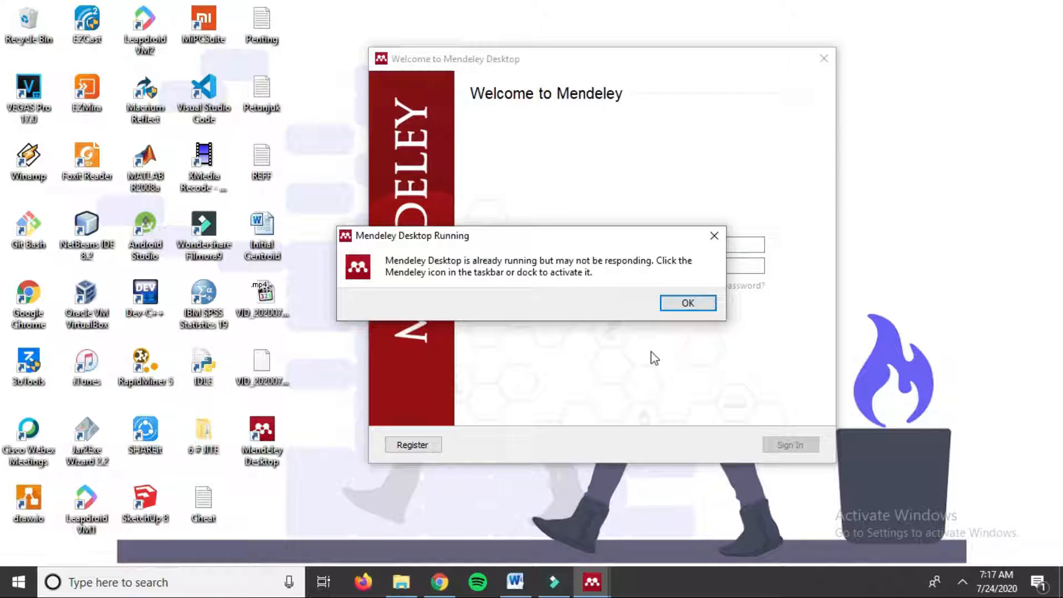
pyautogui.click(692, 304)
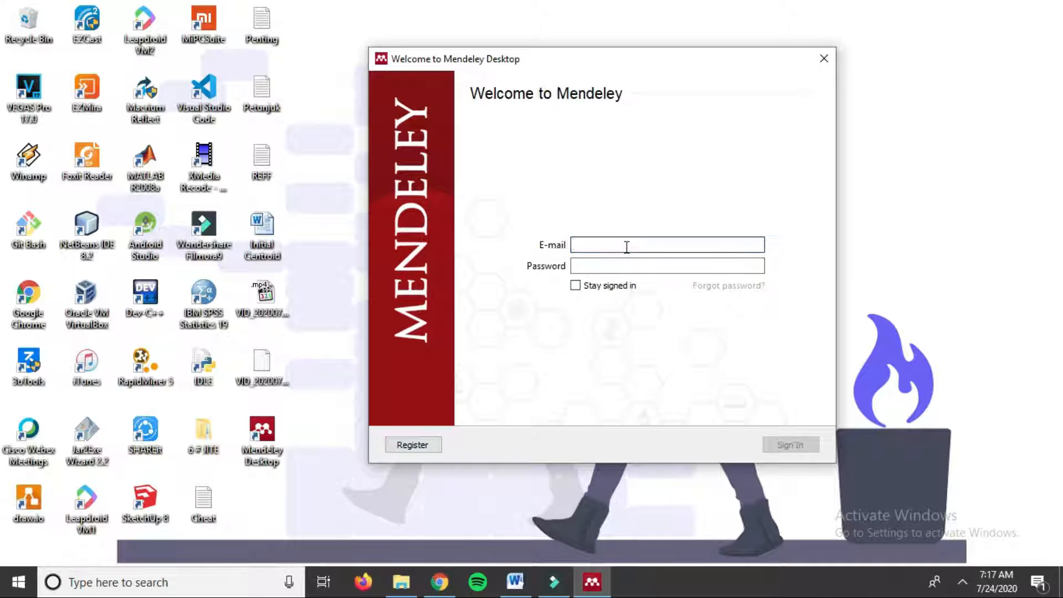
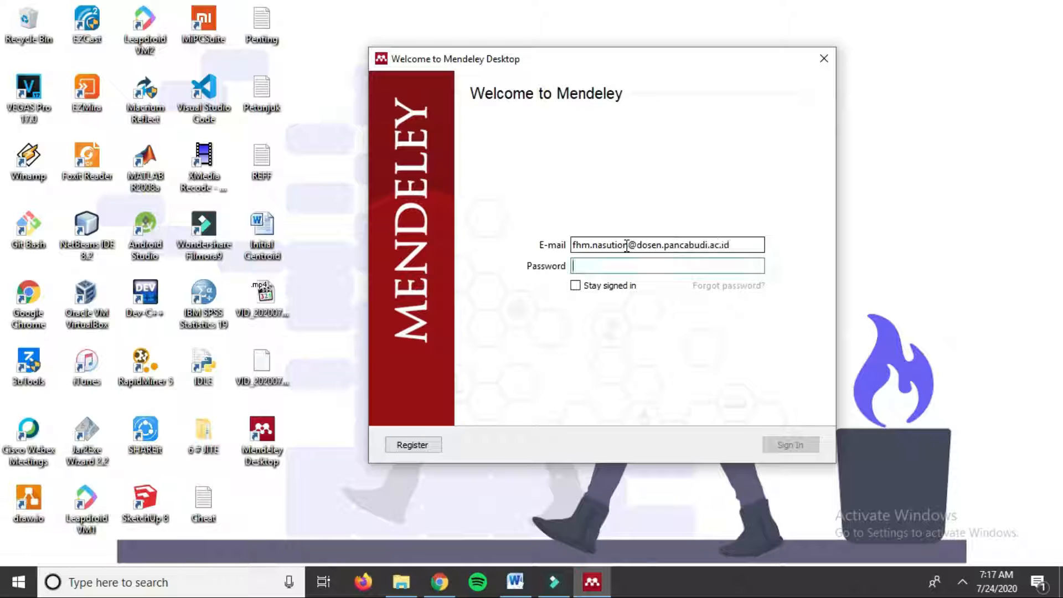
pyautogui.write('*')
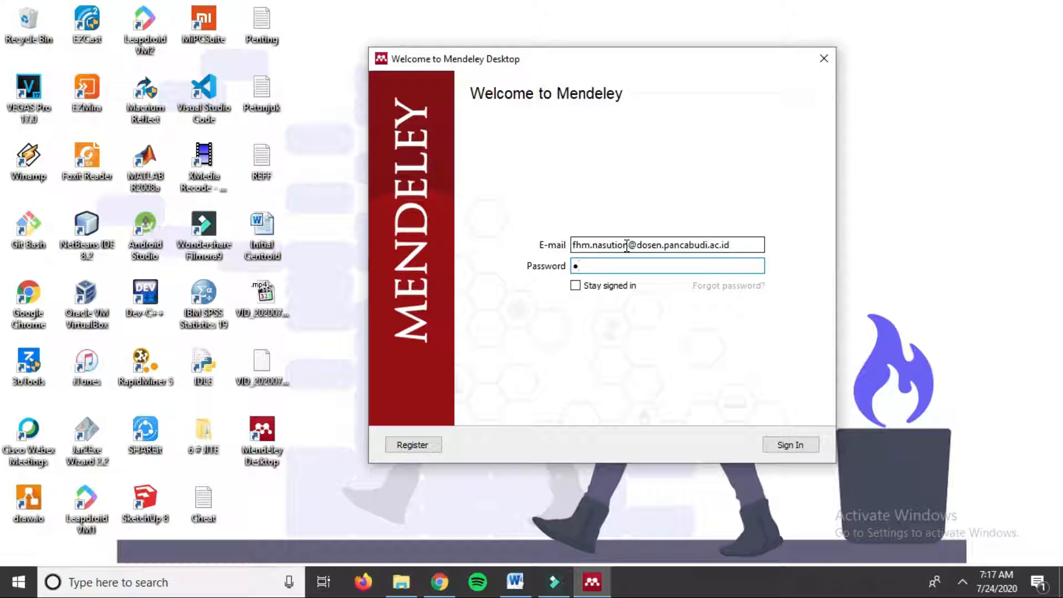
pyautogui.write('*')
pyautogui.press('Return')
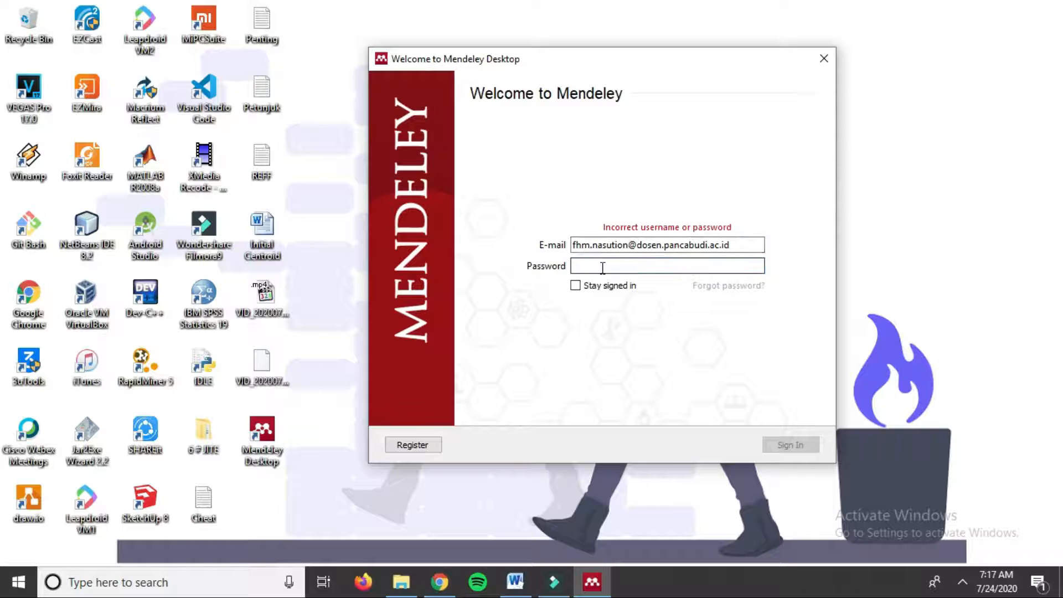
pyautogui.write('*')
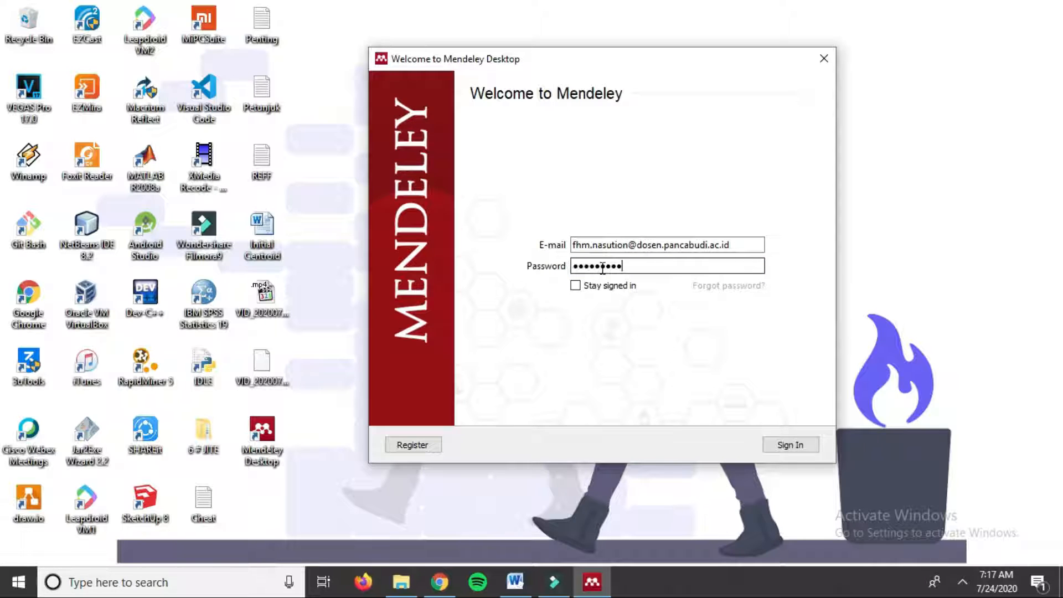
# Step: Verify the network connection from the system tray, then sign in to Mendeley
pyautogui.click(964, 580)
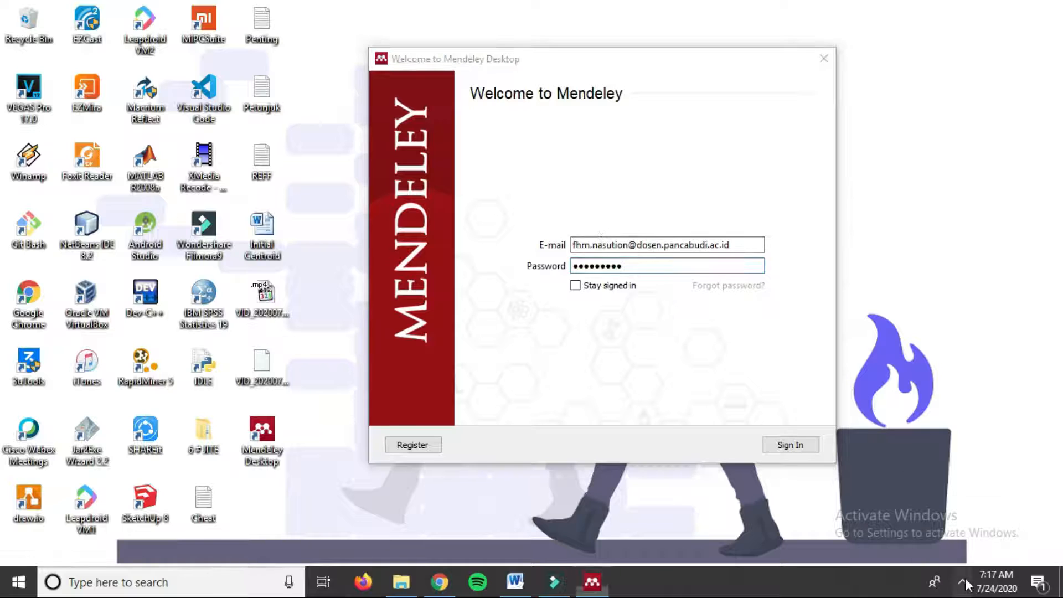
pyautogui.click(935, 552)
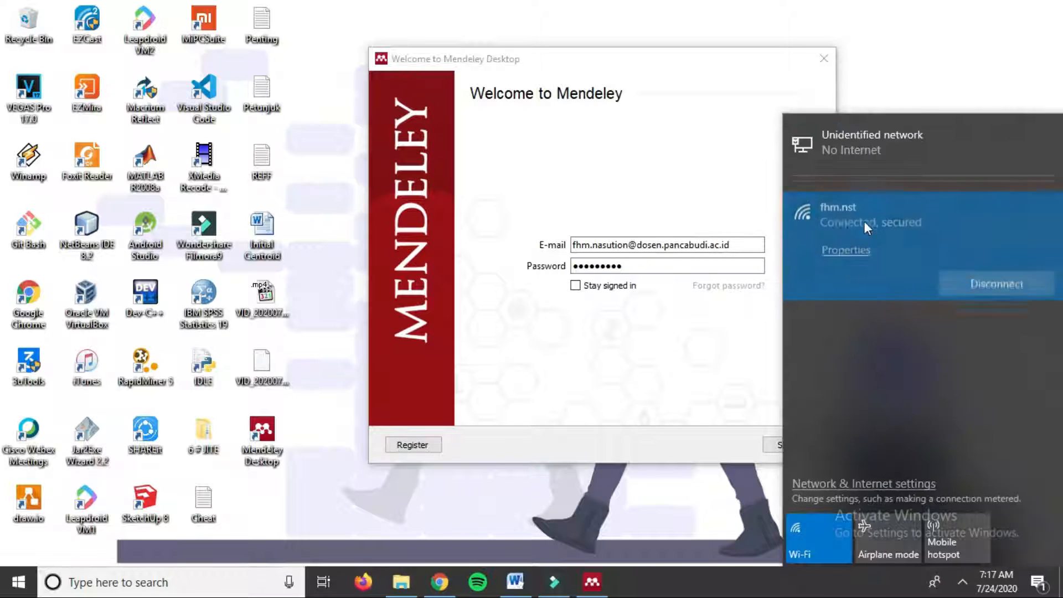
pyautogui.click(633, 400)
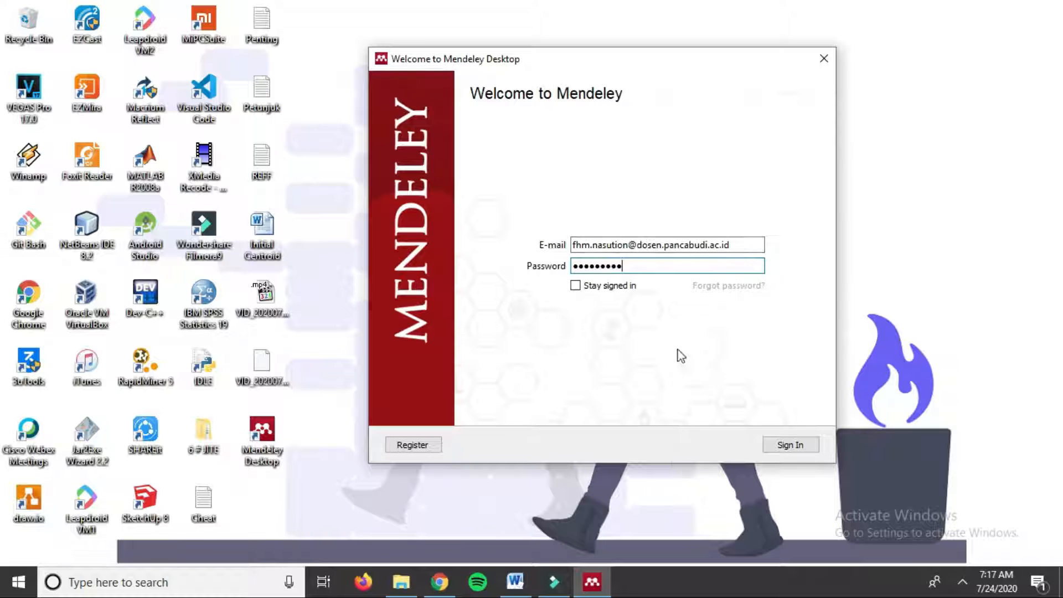
pyautogui.click(791, 447)
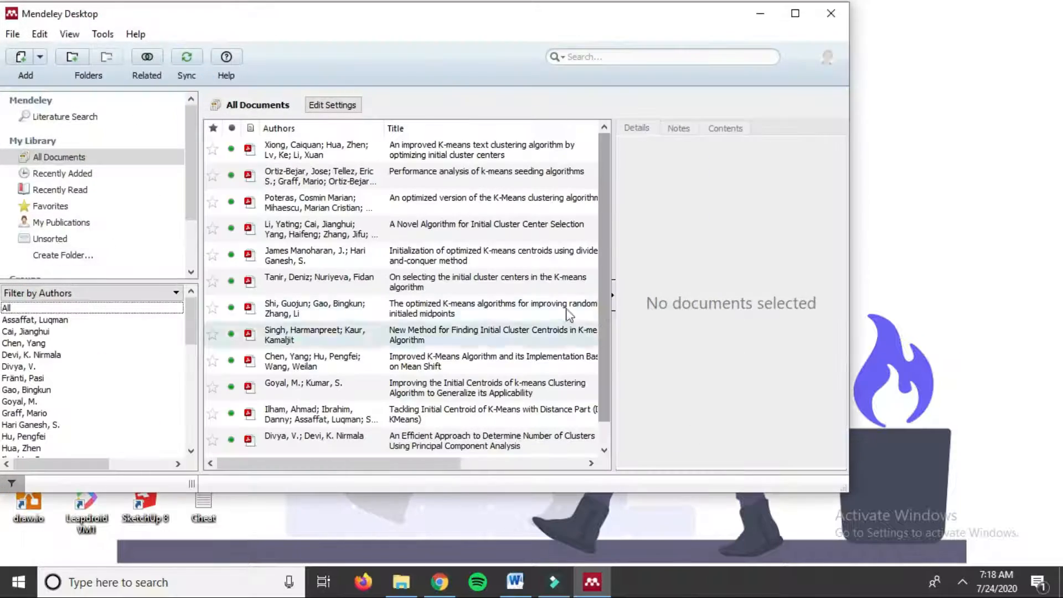
# Step: Maximize Mendeley and delete all 13 k-means papers from All Documents
pyautogui.moveTo(405, 25); pyautogui.dragTo(556, 40)
pyautogui.doubleClick(556, 41)
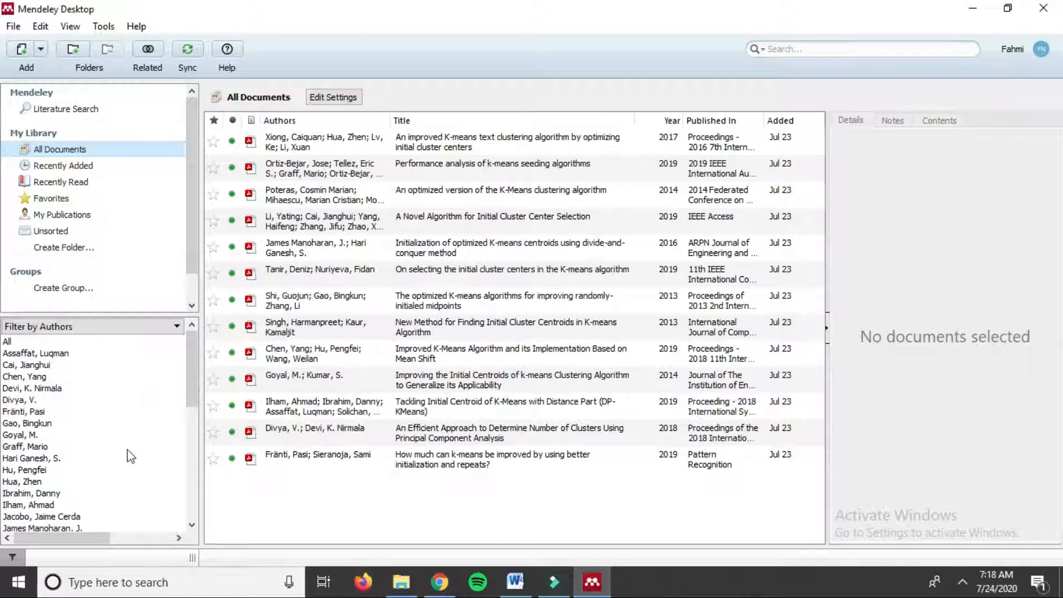
pyautogui.click(300, 467)
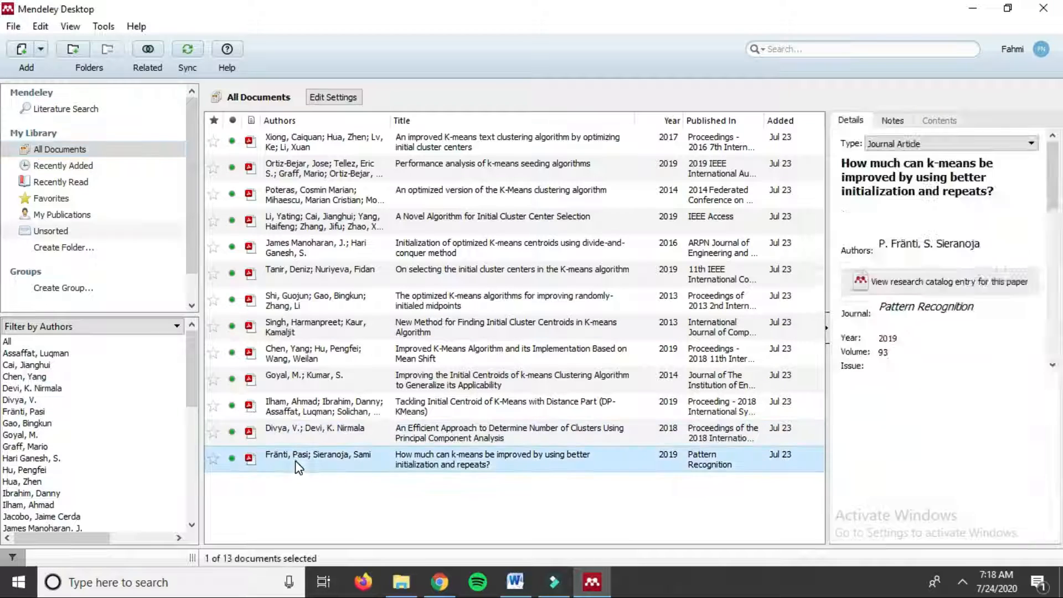
pyautogui.hotkey('ctrl', 'a')
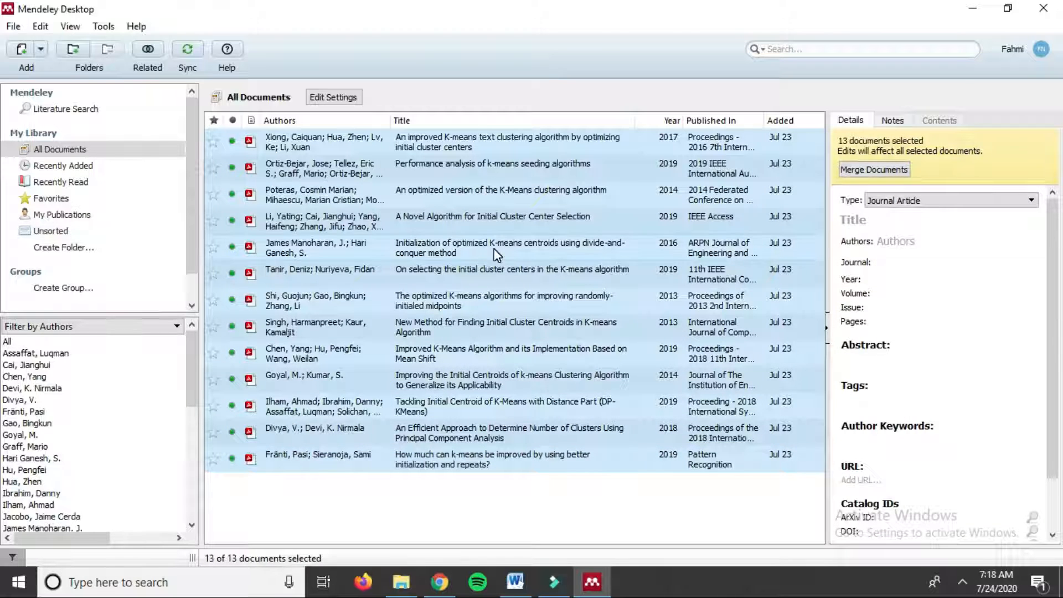
pyautogui.press('Delete')
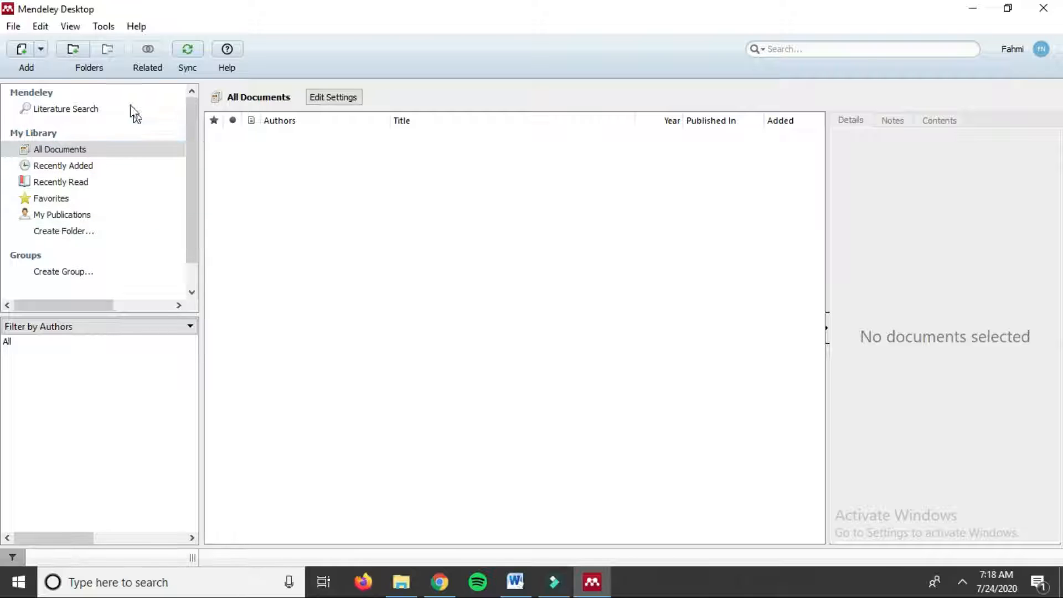
# Step: Choose Install Web Importer from Mendeley's Tools menu
pyautogui.click(102, 27)
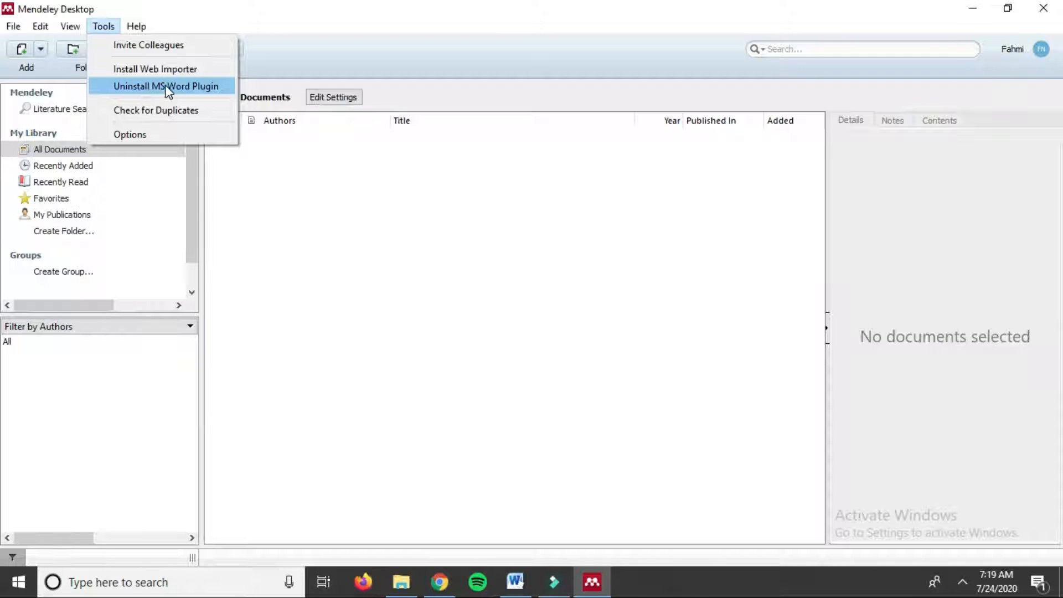
pyautogui.click(371, 19)
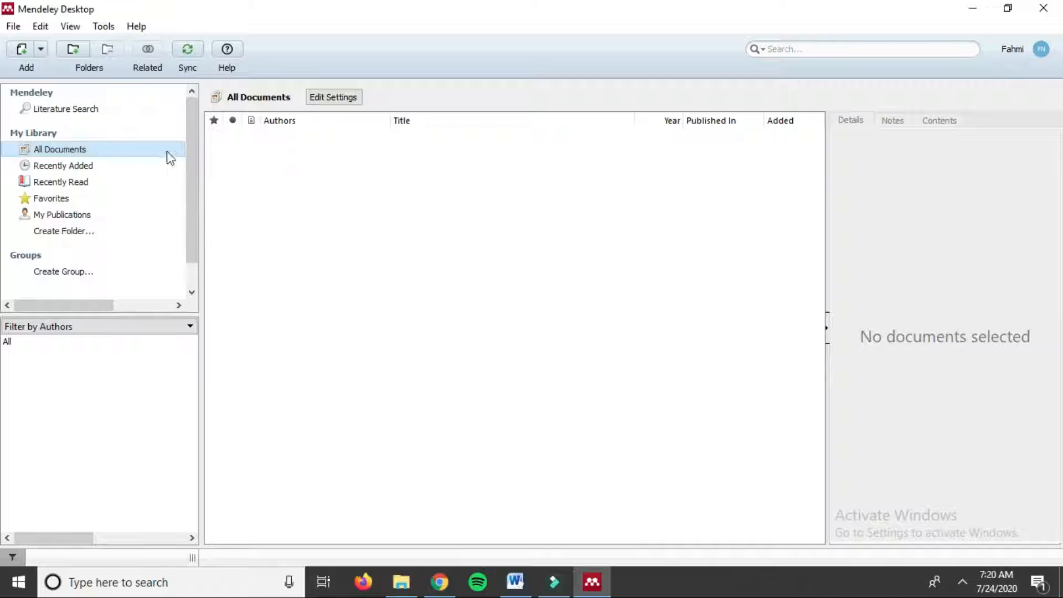
pyautogui.click(101, 31)
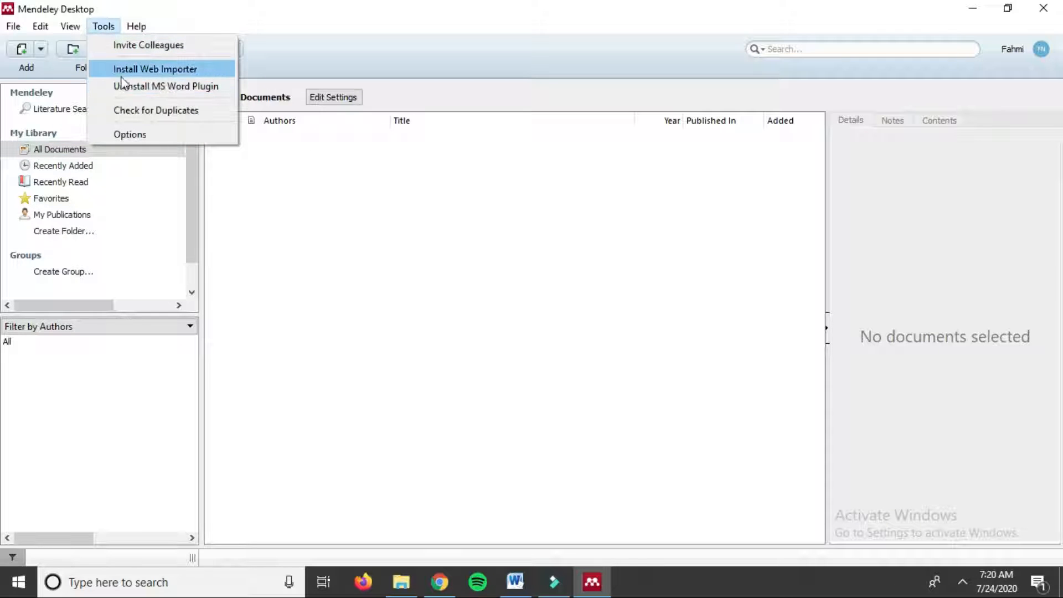
pyautogui.click(174, 69)
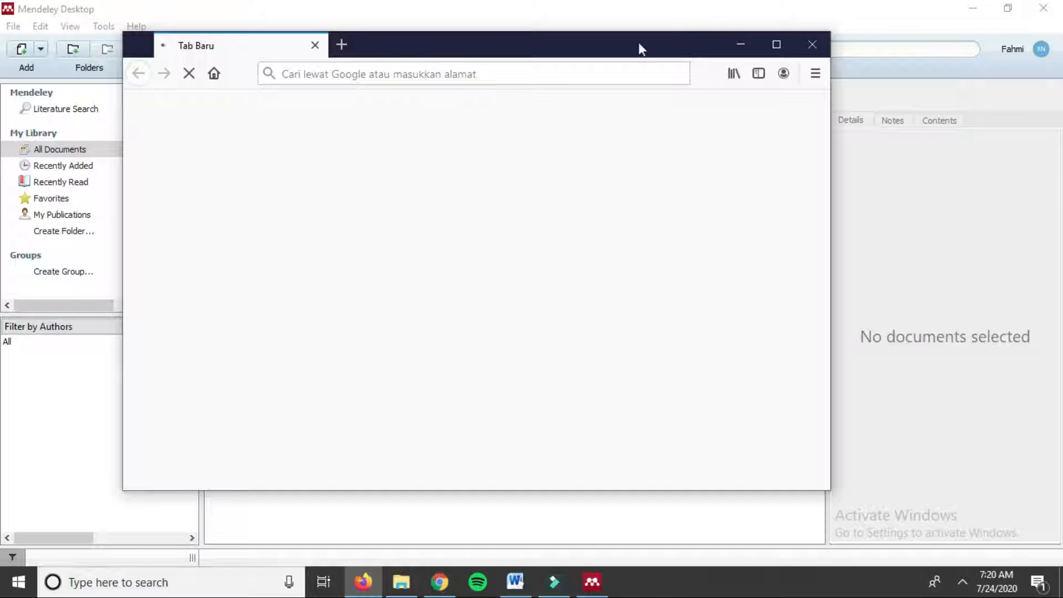
# Step: Arrange the new Firefox window and maximize it to full screen
pyautogui.moveTo(601, 54); pyautogui.dragTo(627, 44)
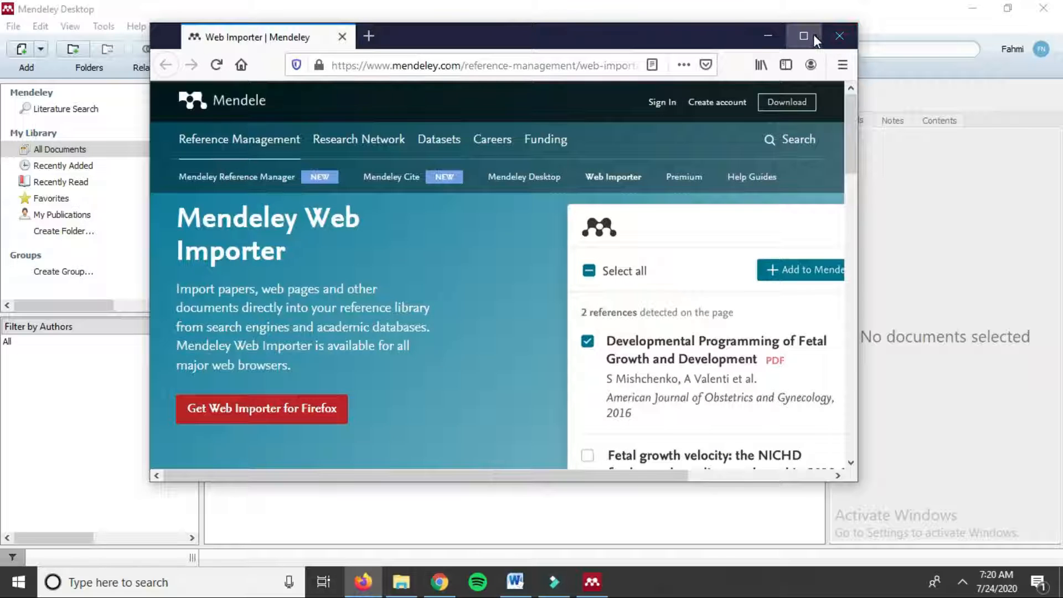
pyautogui.click(813, 35)
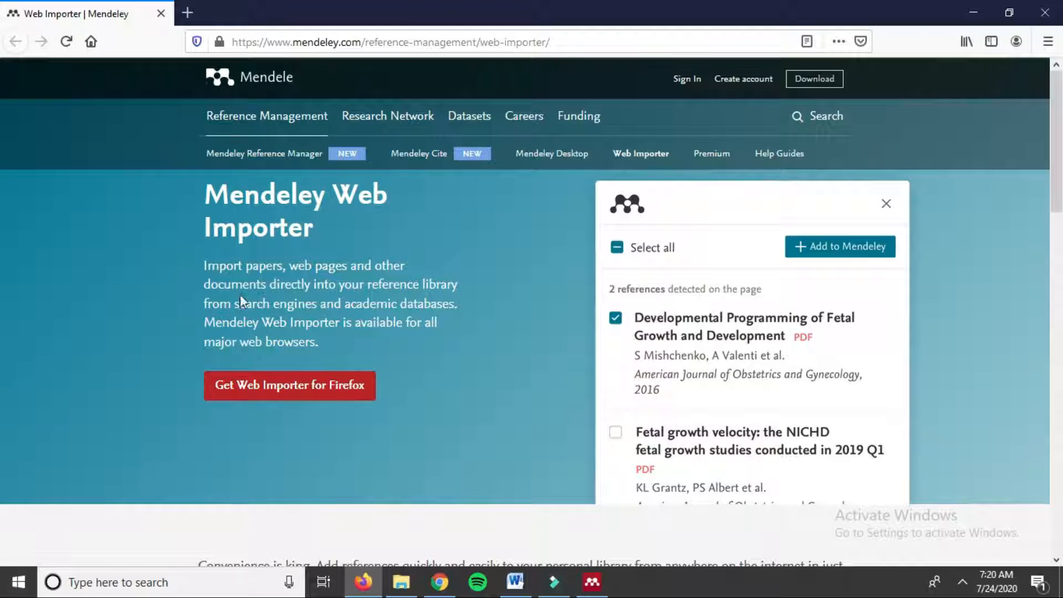
pyautogui.doubleClick(363, 6)
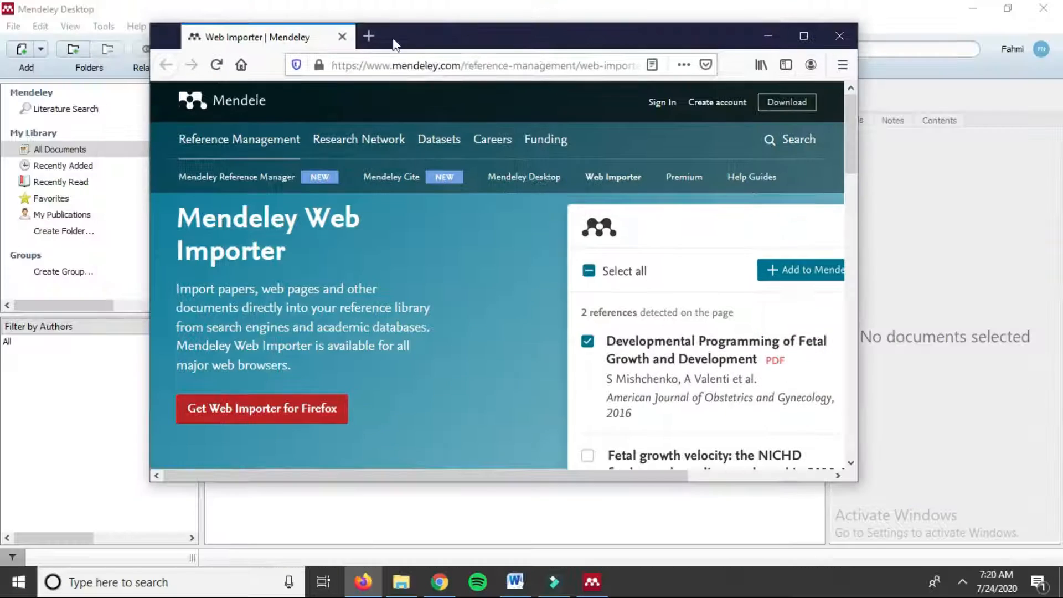
pyautogui.moveTo(474, 34); pyautogui.dragTo(529, 53)
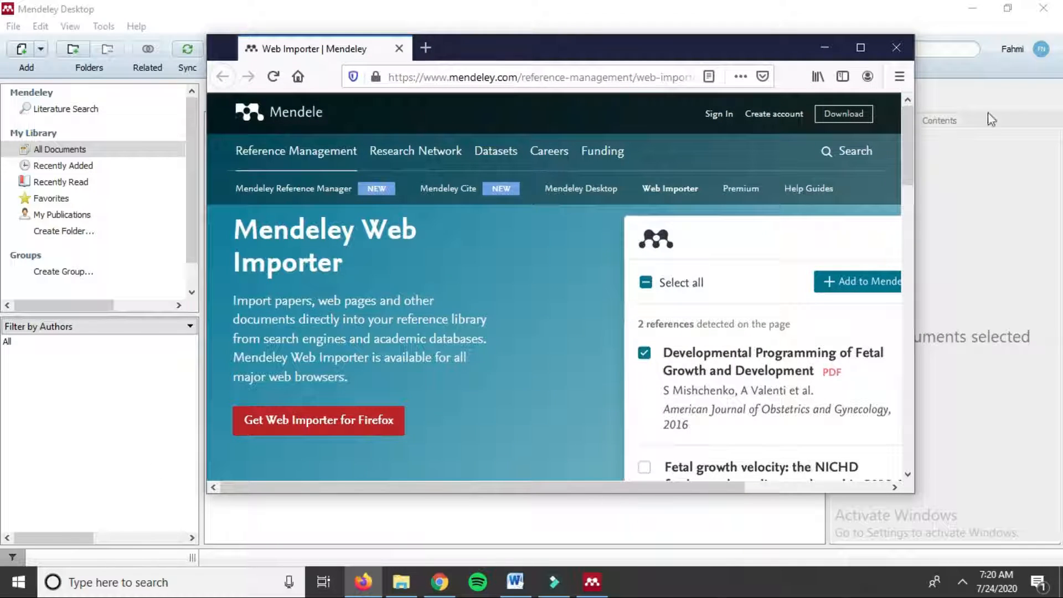
pyautogui.click(863, 49)
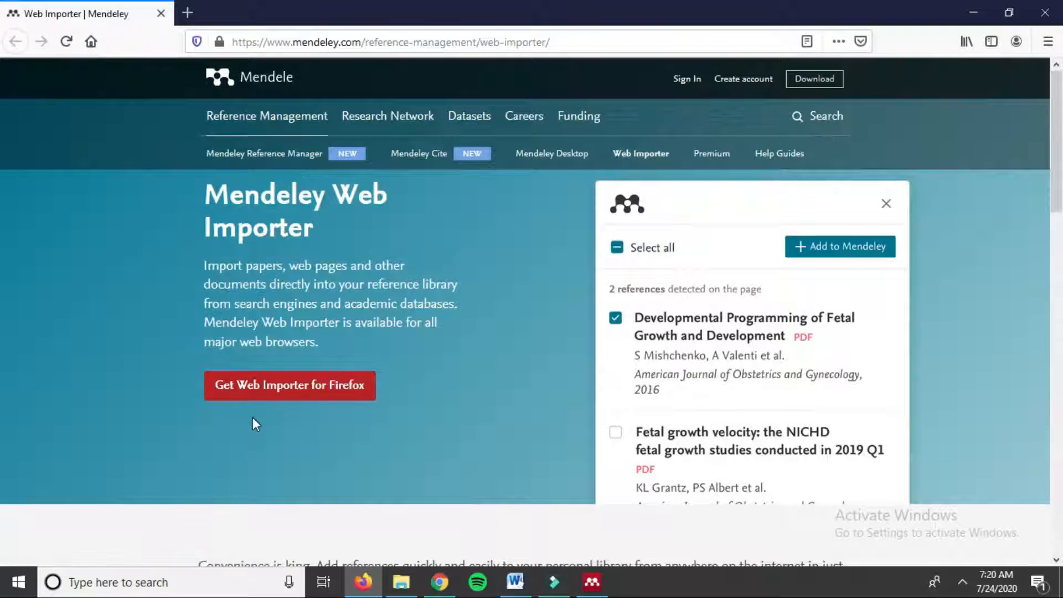
# Step: Add the Mendeley Web Importer extension to Firefox, confirm permissions, then minimize Firefox
pyautogui.click(284, 391)
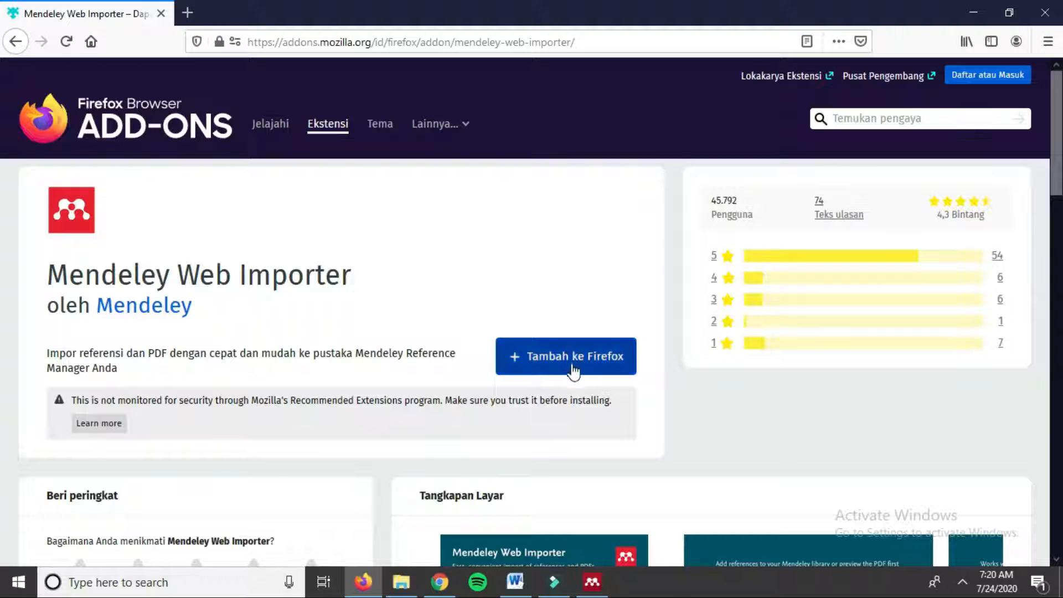
pyautogui.click(604, 357)
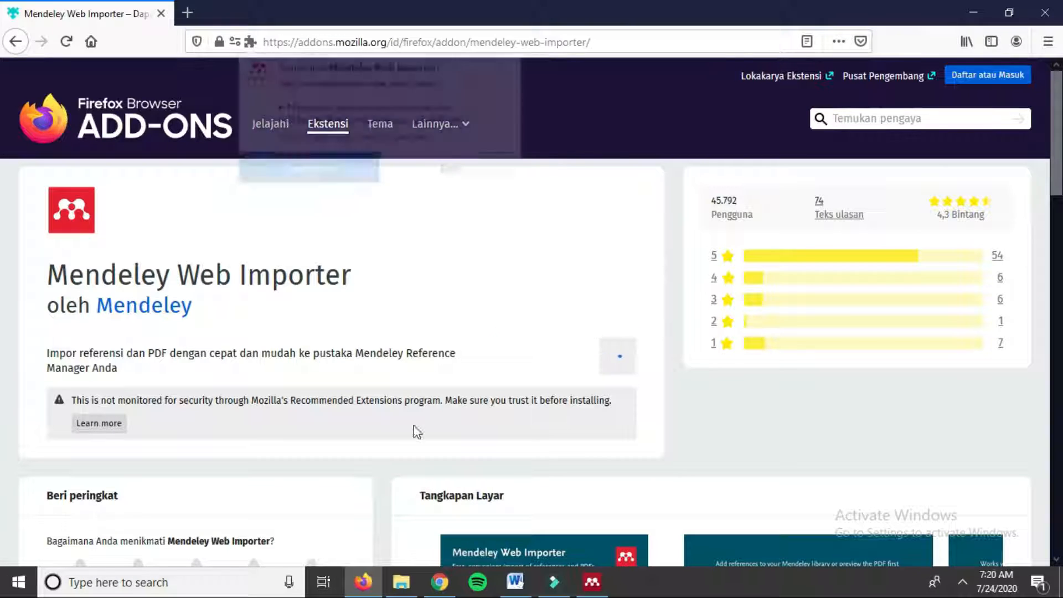
pyautogui.click(344, 170)
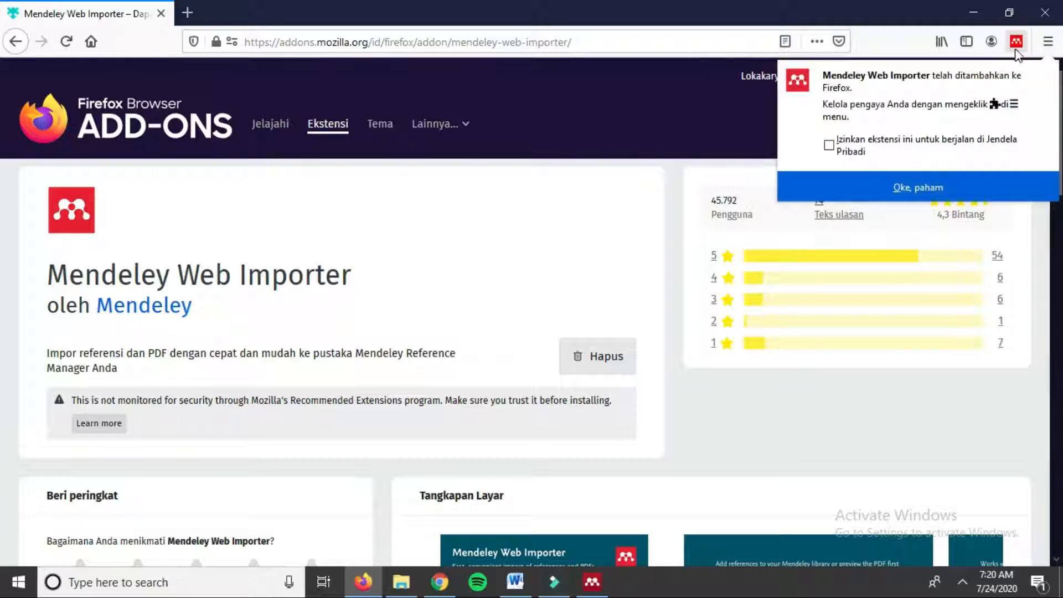
pyautogui.click(889, 177)
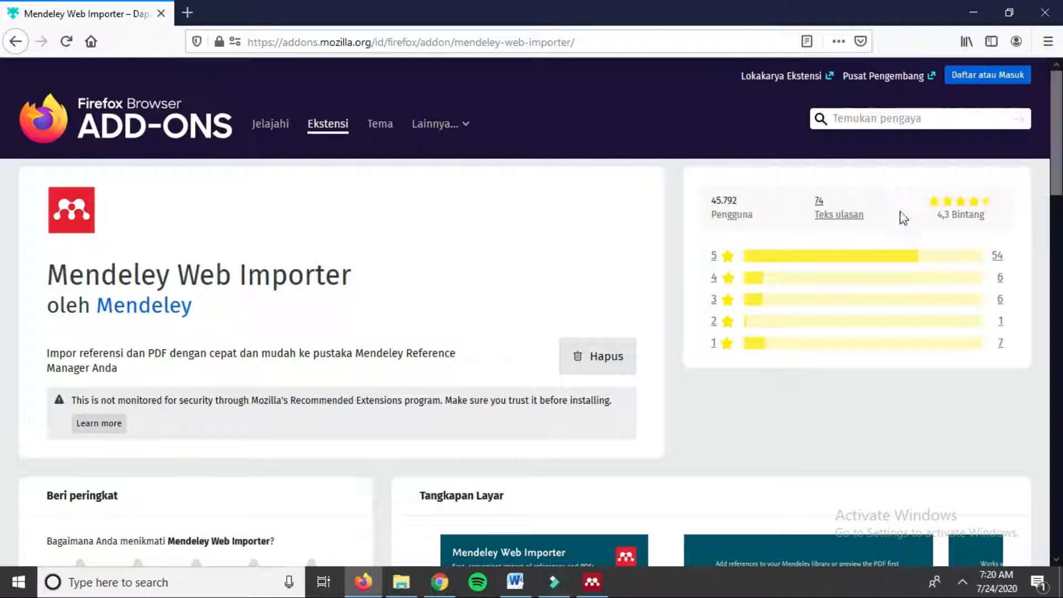
pyautogui.click(974, 12)
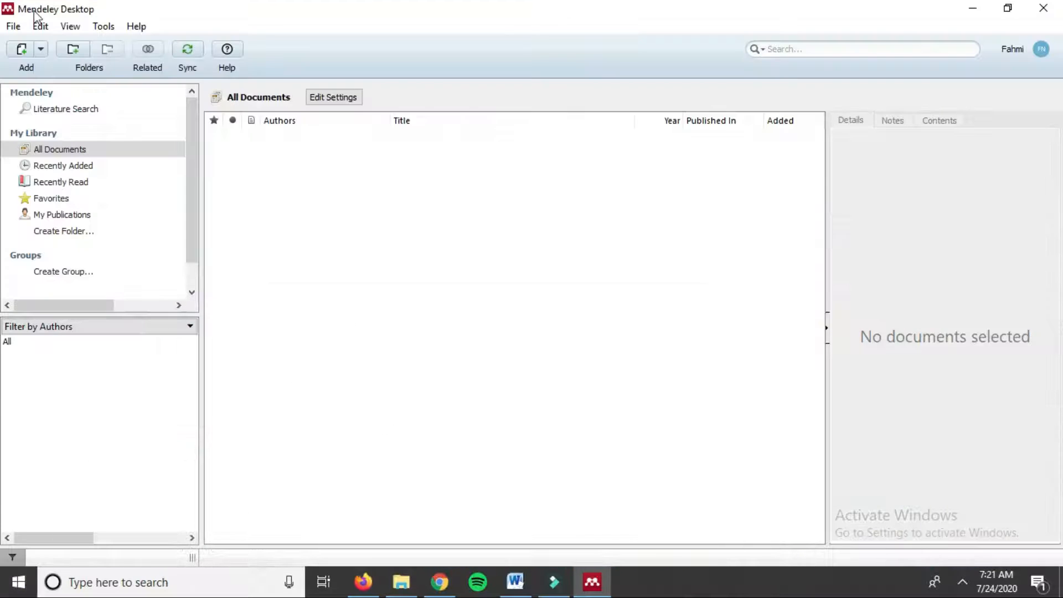
# Step: Switch to the Initial Centroid Word document and scroll through it
pyautogui.click(103, 26)
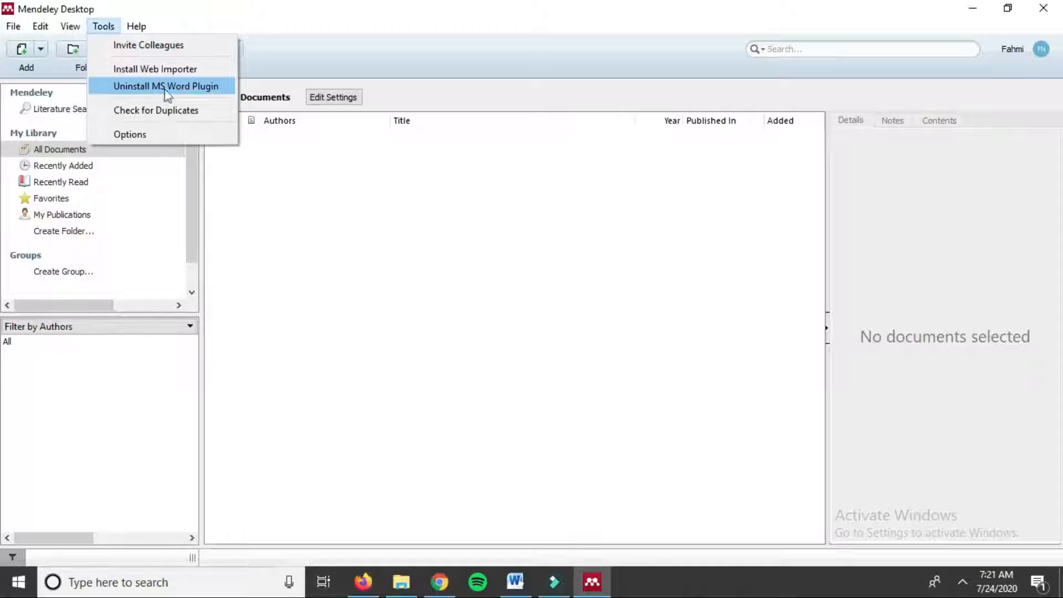
pyautogui.click(521, 584)
pyautogui.scroll(5, 777, 295)
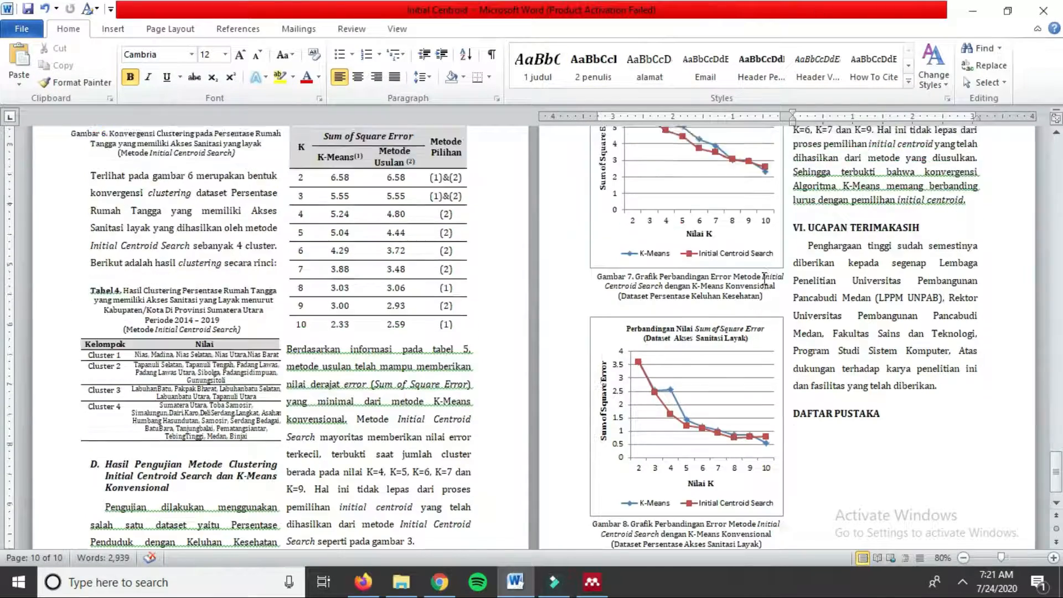
pyautogui.scroll(-3, 777, 296)
pyautogui.scroll(4, 793, 292)
pyautogui.scroll(-4, 793, 293)
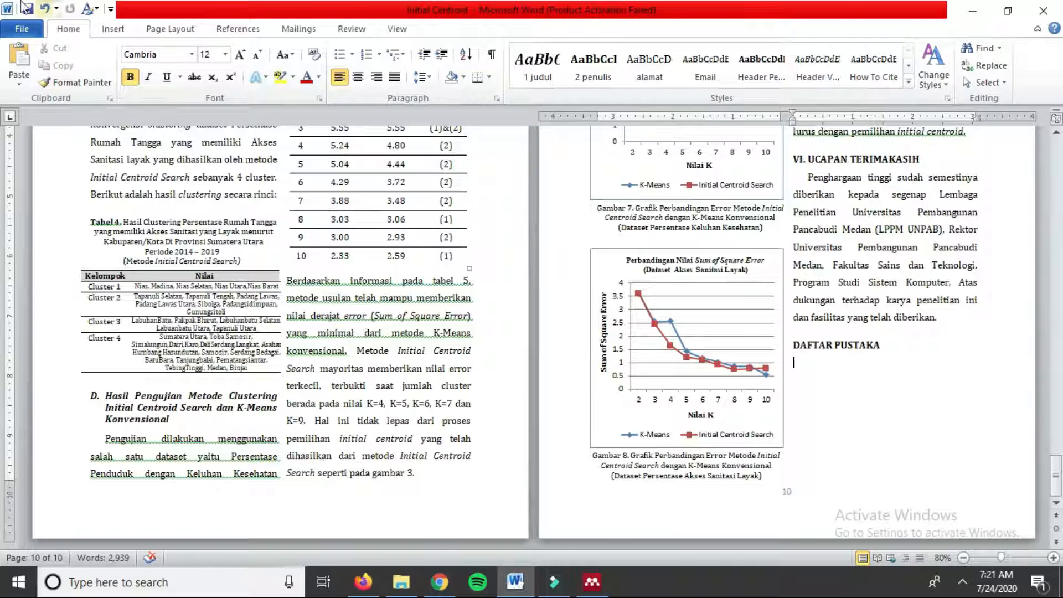
# Step: Open Mendeley from Word's References tab, keep IEEE as citation style, and minimize Word
pyautogui.click(250, 34)
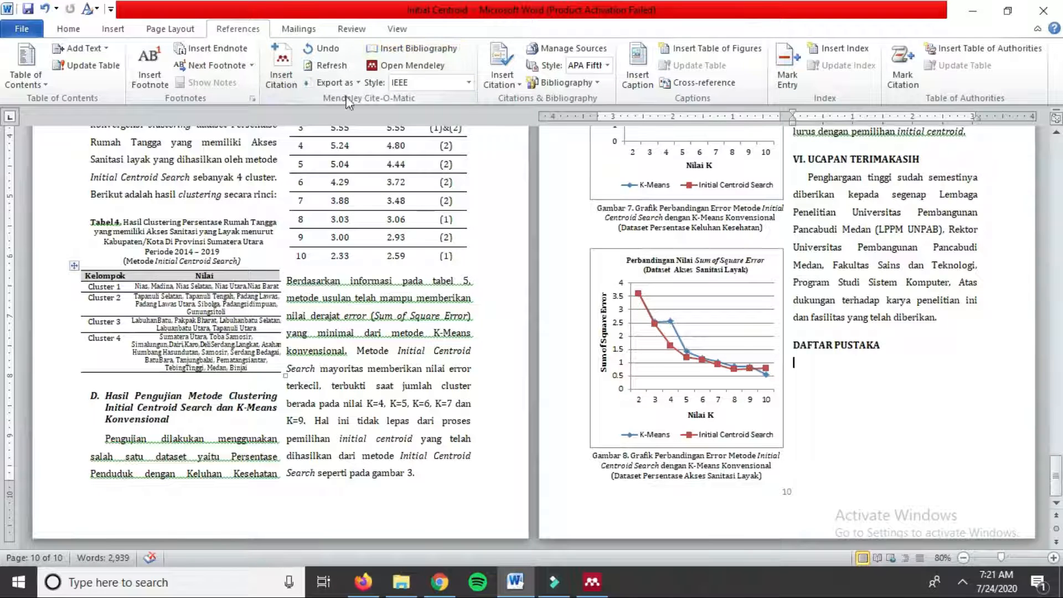
pyautogui.click(406, 68)
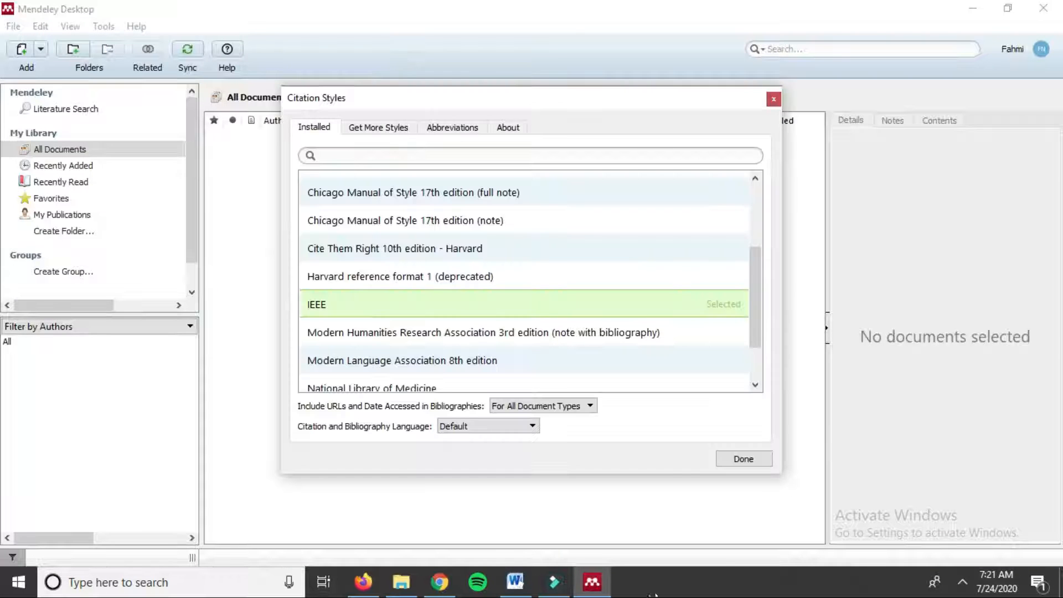
pyautogui.click(774, 100)
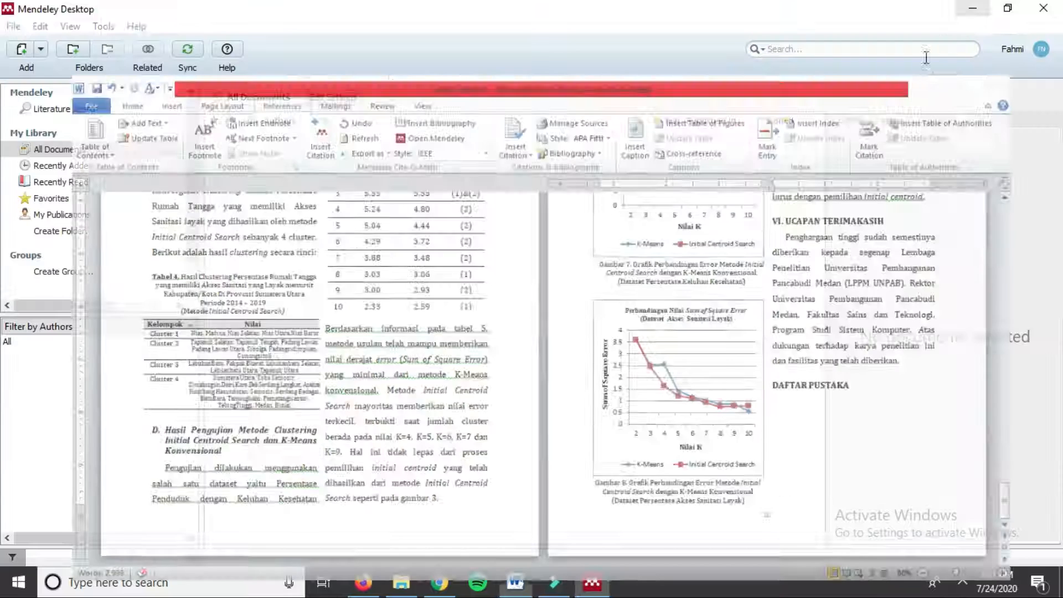
pyautogui.click(971, 10)
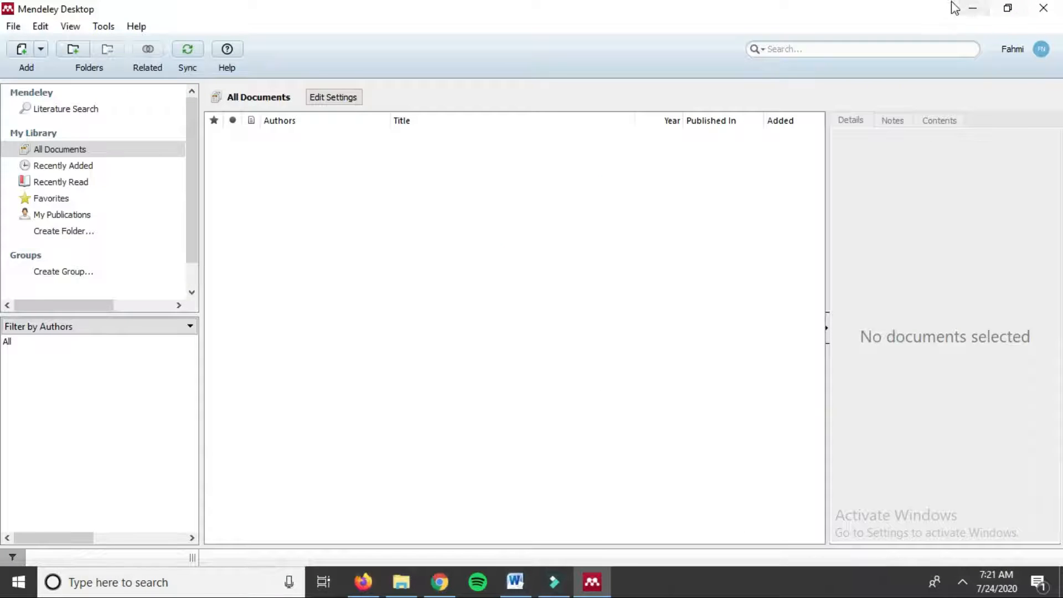
# Step: Scroll Chrome's Mendeley download page to the top, then return to Mendeley Desktop's empty library
pyautogui.click(973, 8)
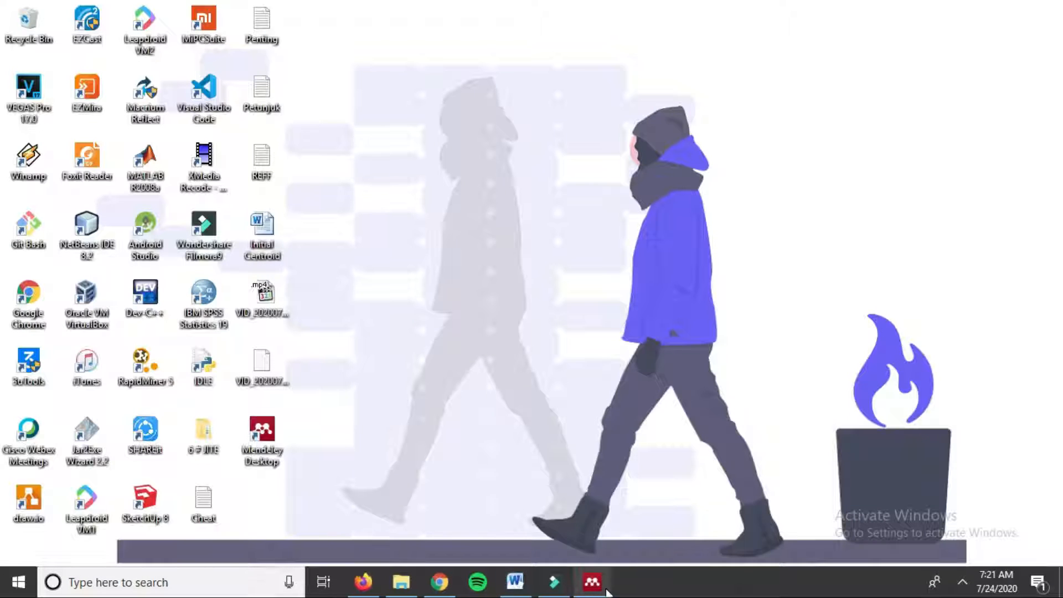
pyautogui.moveTo(593, 588)
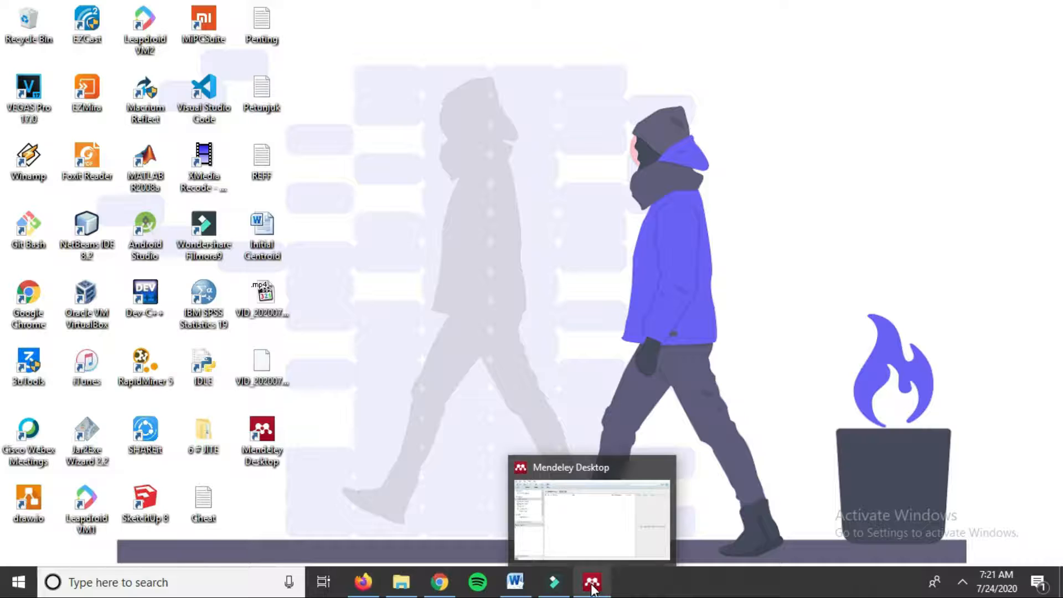
pyautogui.click(446, 588)
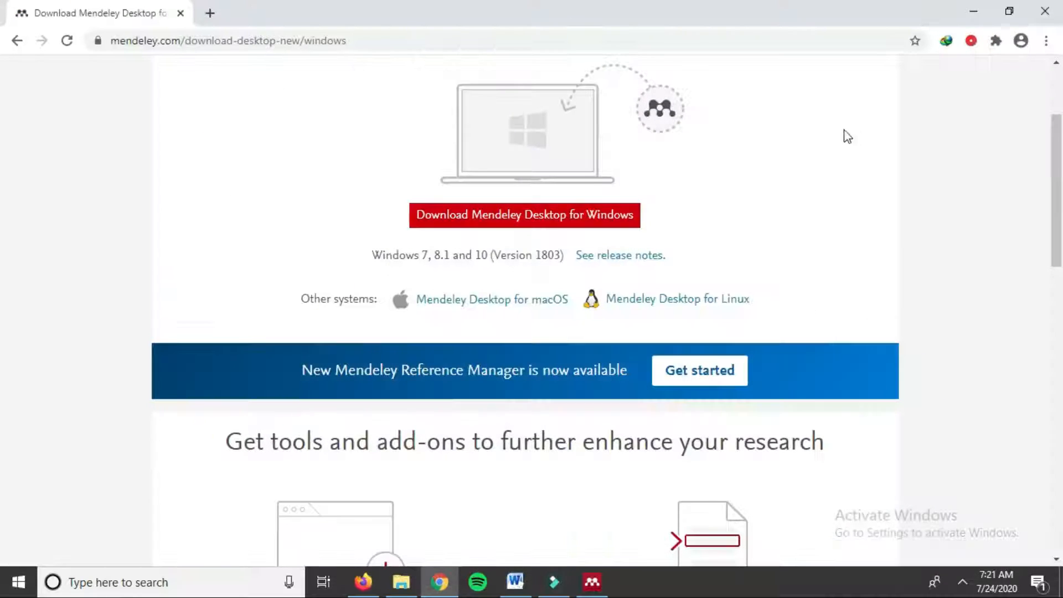
pyautogui.scroll(3, 947, 167)
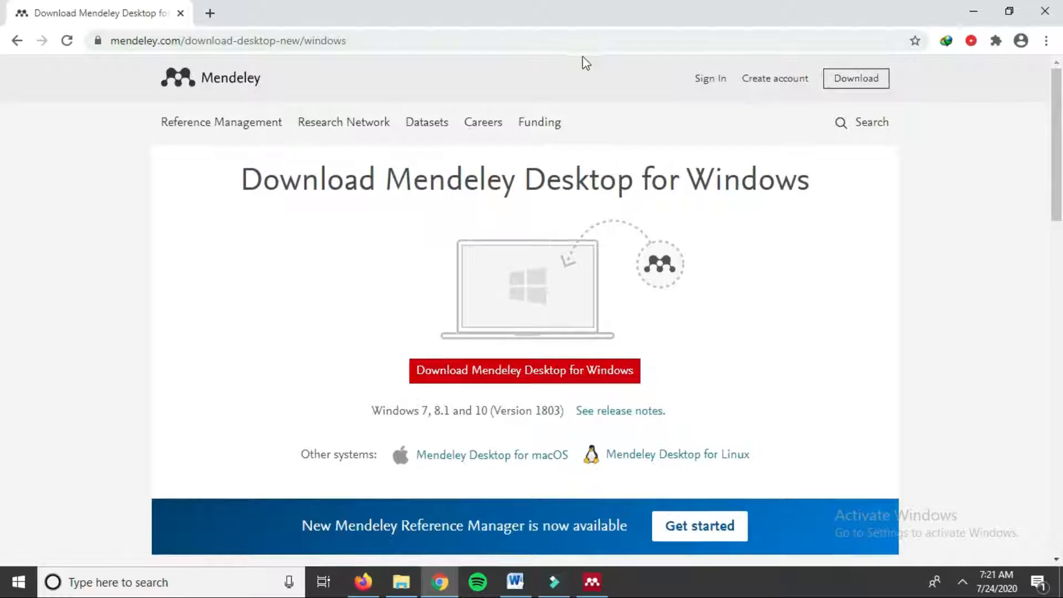
pyautogui.click(965, 4)
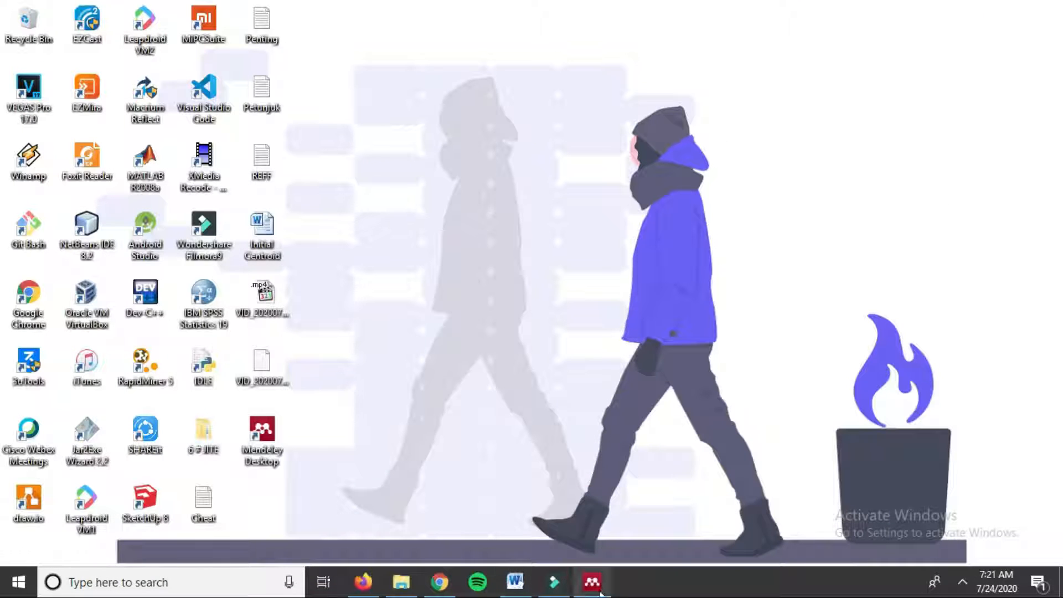
pyautogui.click(603, 588)
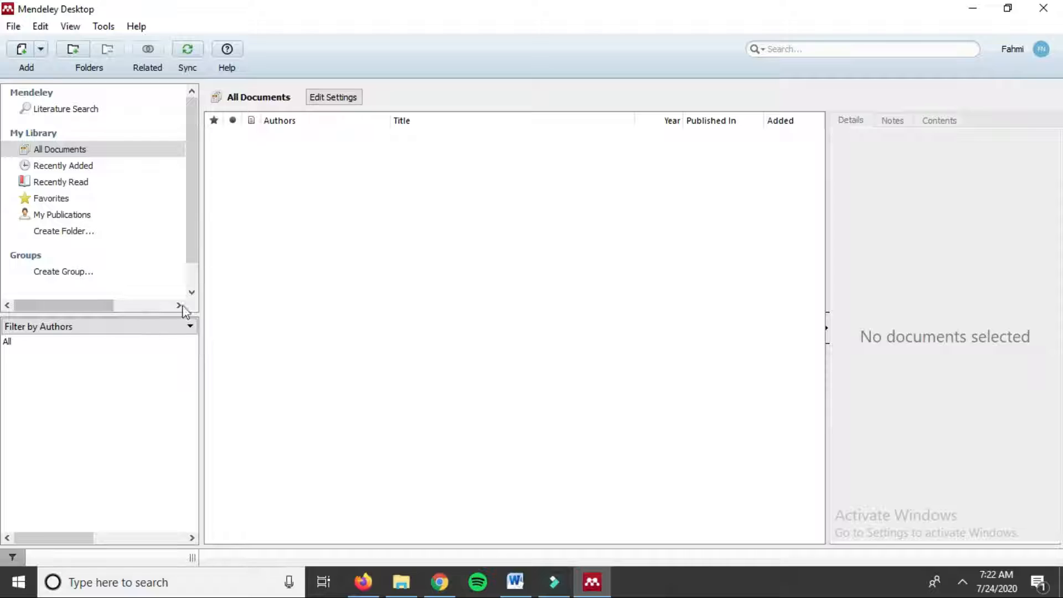
# Step: Cancel the Add Files picker and restore Mendeley from full screen to a smaller window
pyautogui.click(41, 49)
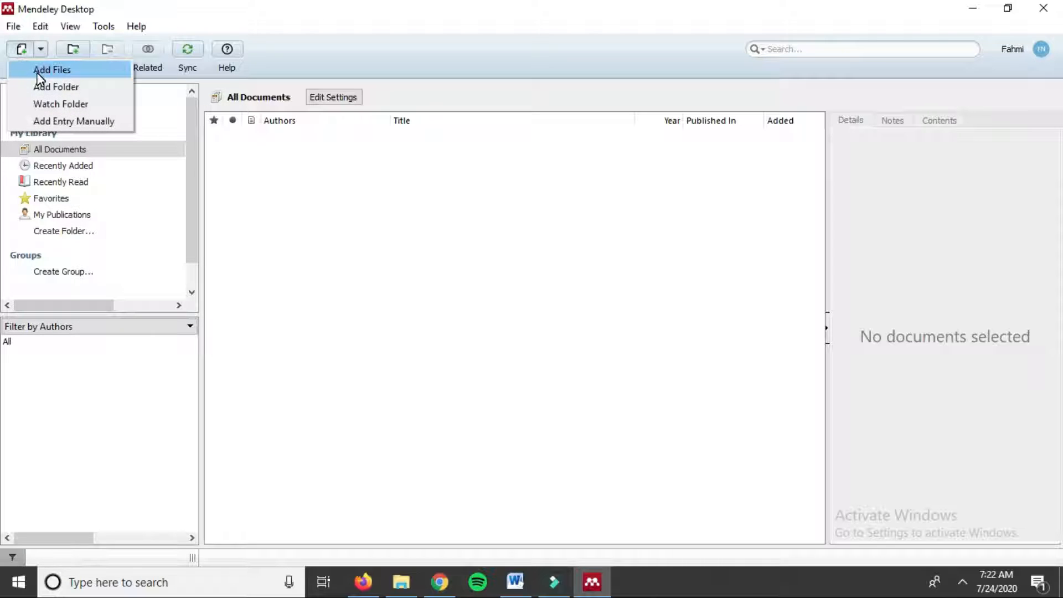
pyautogui.click(39, 70)
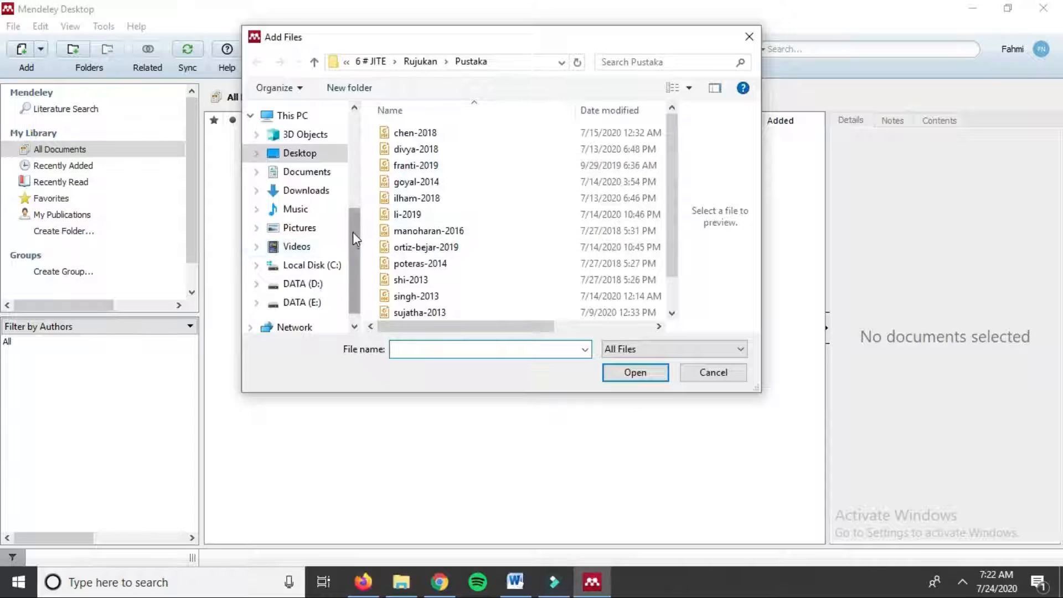
pyautogui.moveTo(353, 232); pyautogui.dragTo(351, 175)
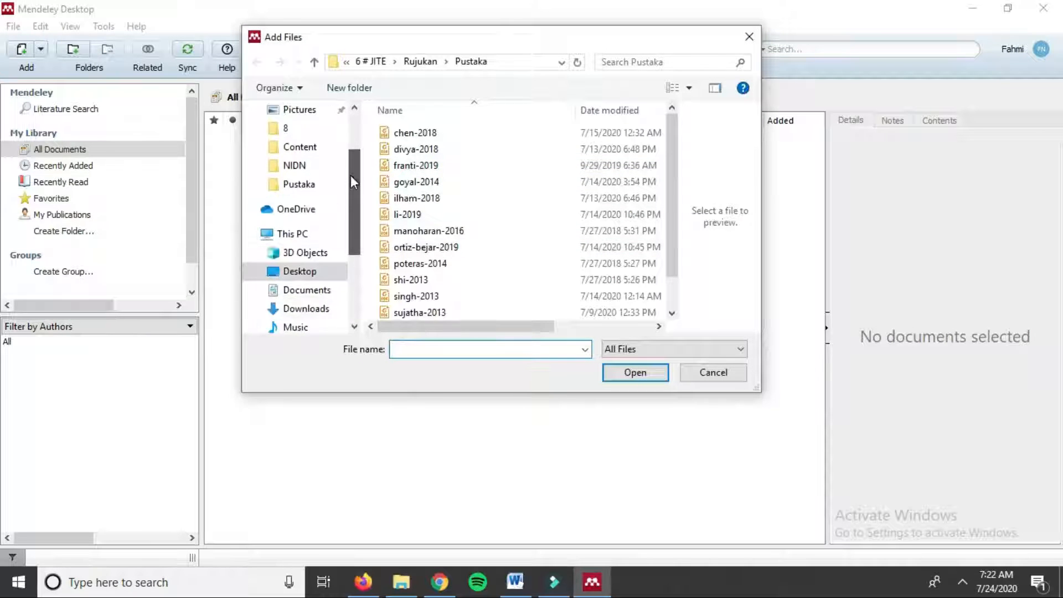
pyautogui.click(750, 36)
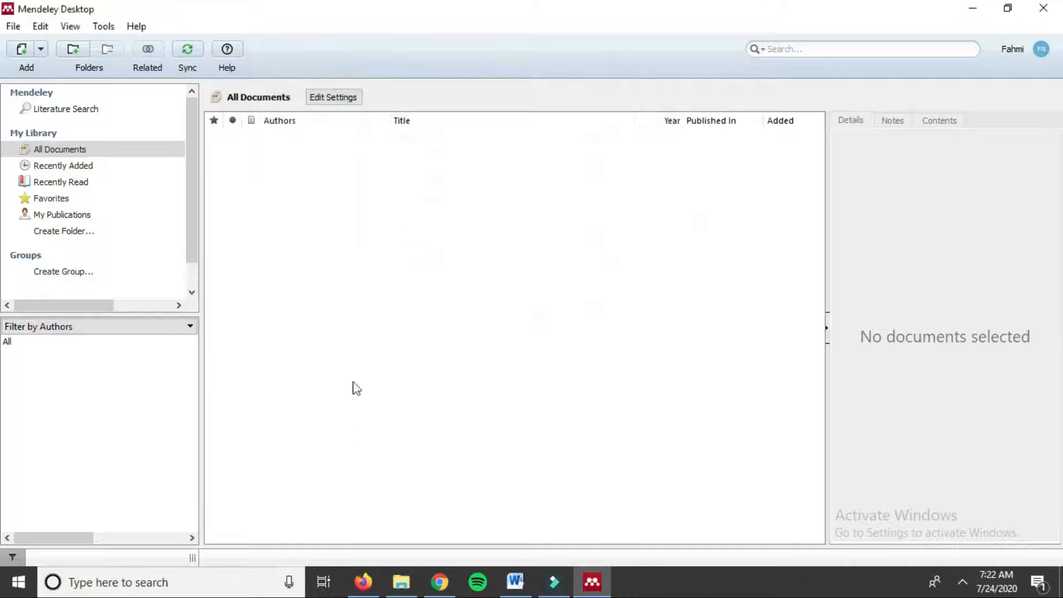
pyautogui.doubleClick(393, 8)
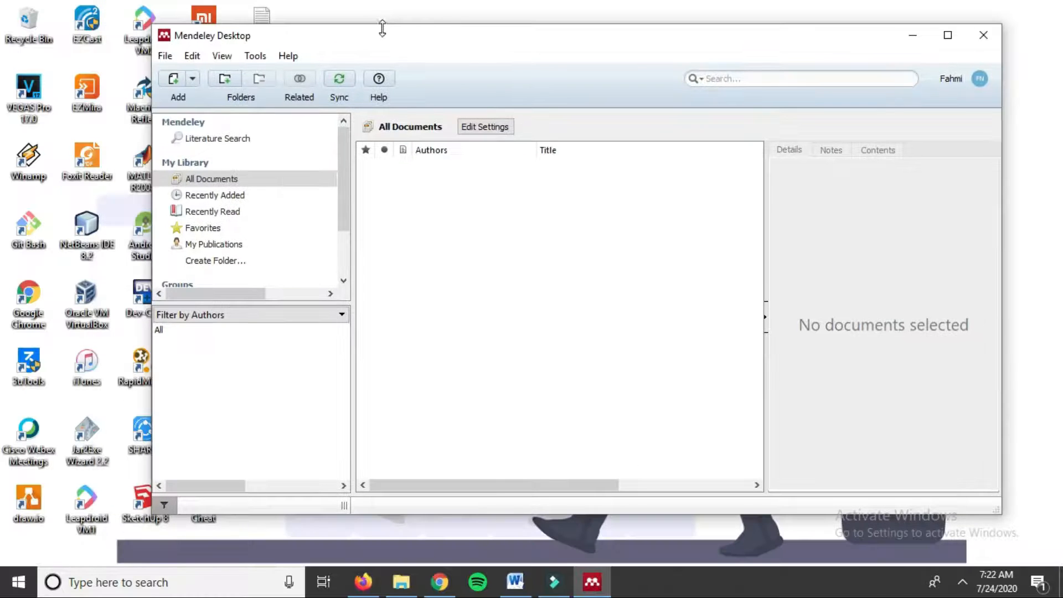
# Step: Open the 6 # JITE > Rujukan > Pustaka folder in File Explorer beside Mendeley
pyautogui.moveTo(382, 28); pyautogui.dragTo(535, 44)
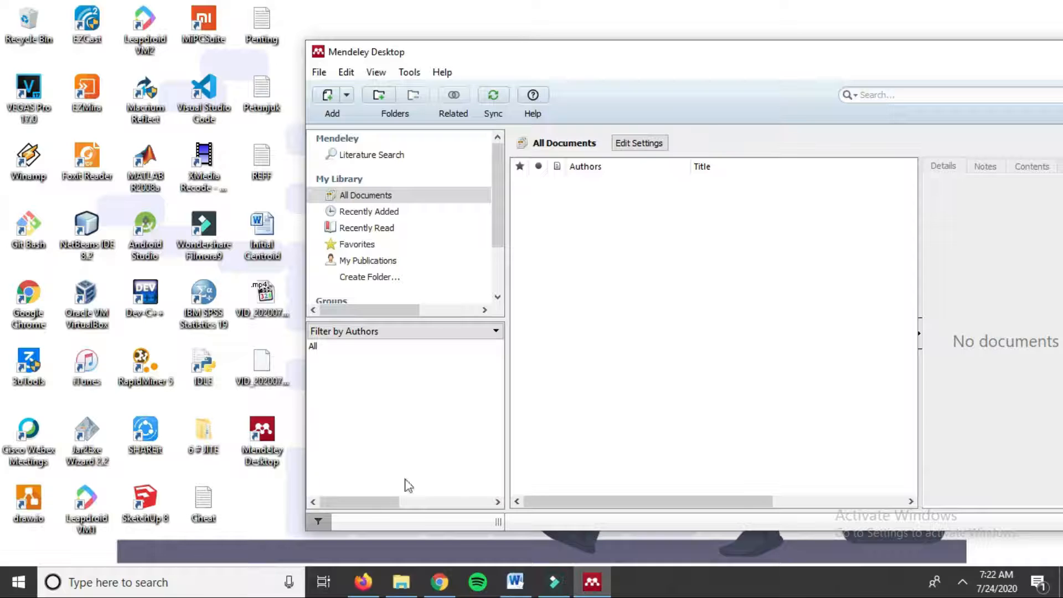
pyautogui.click(401, 582)
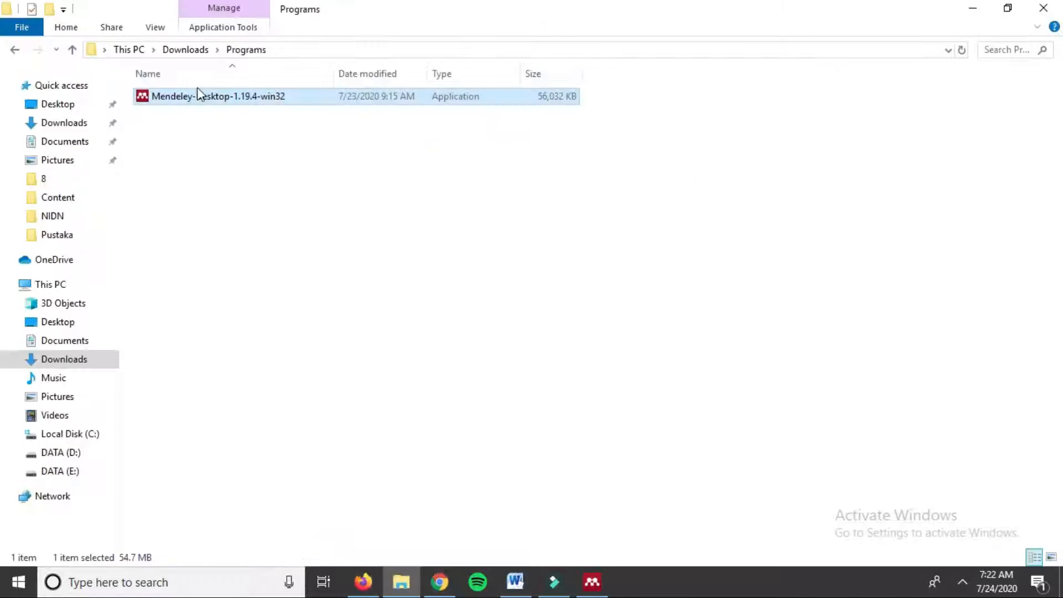
pyautogui.click(973, 7)
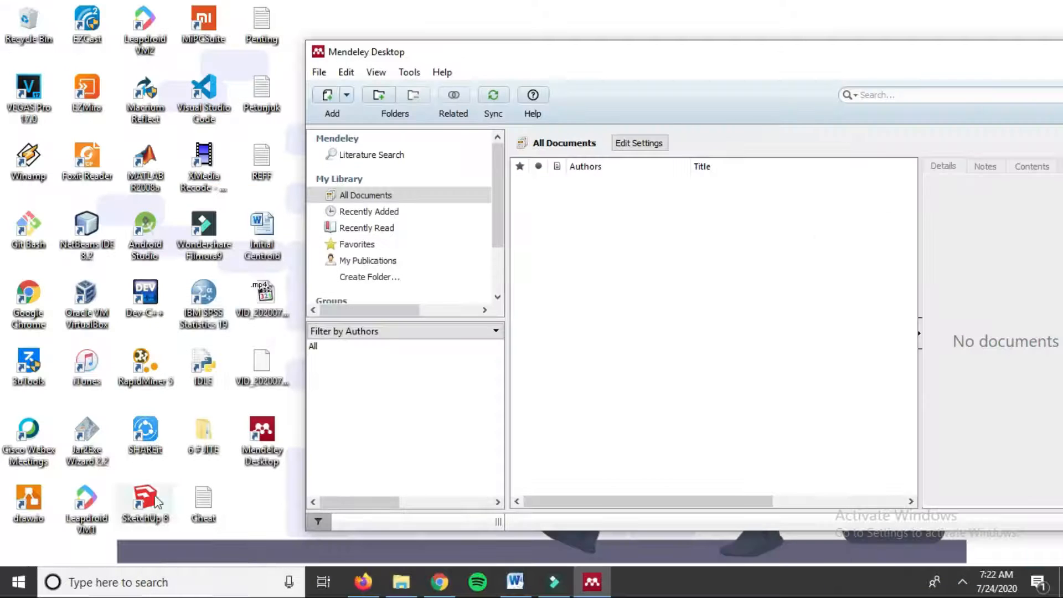
pyautogui.doubleClick(205, 433)
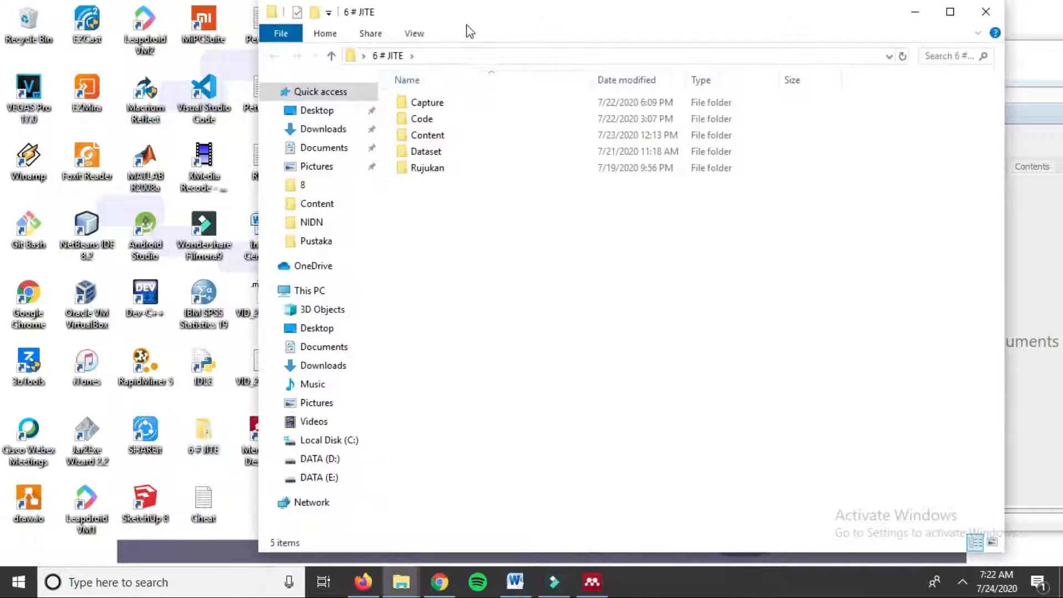
pyautogui.moveTo(470, 32); pyautogui.dragTo(371, 45)
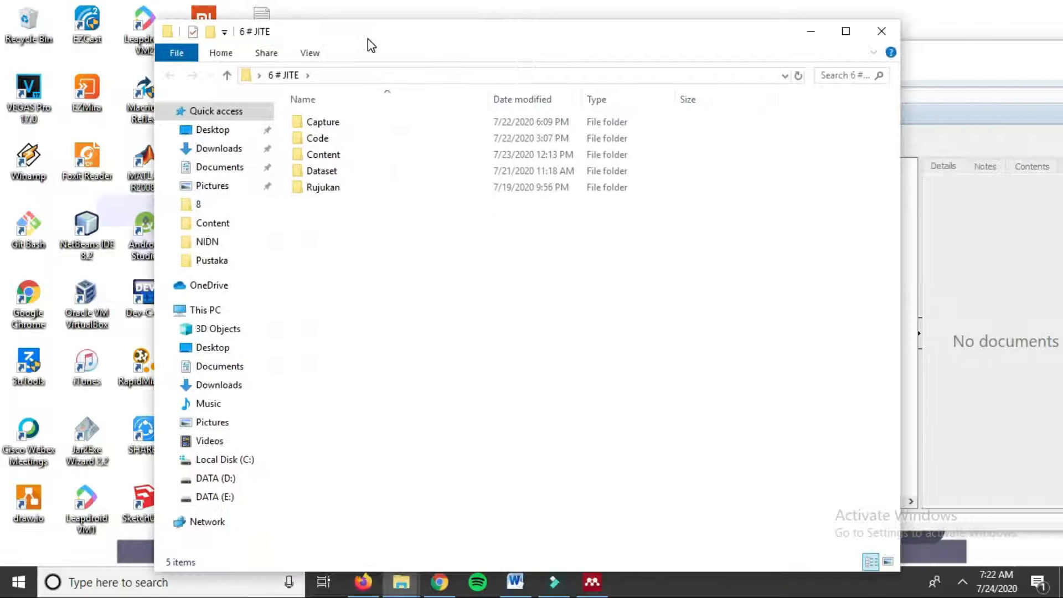
pyautogui.doubleClick(321, 192)
pyautogui.doubleClick(323, 121)
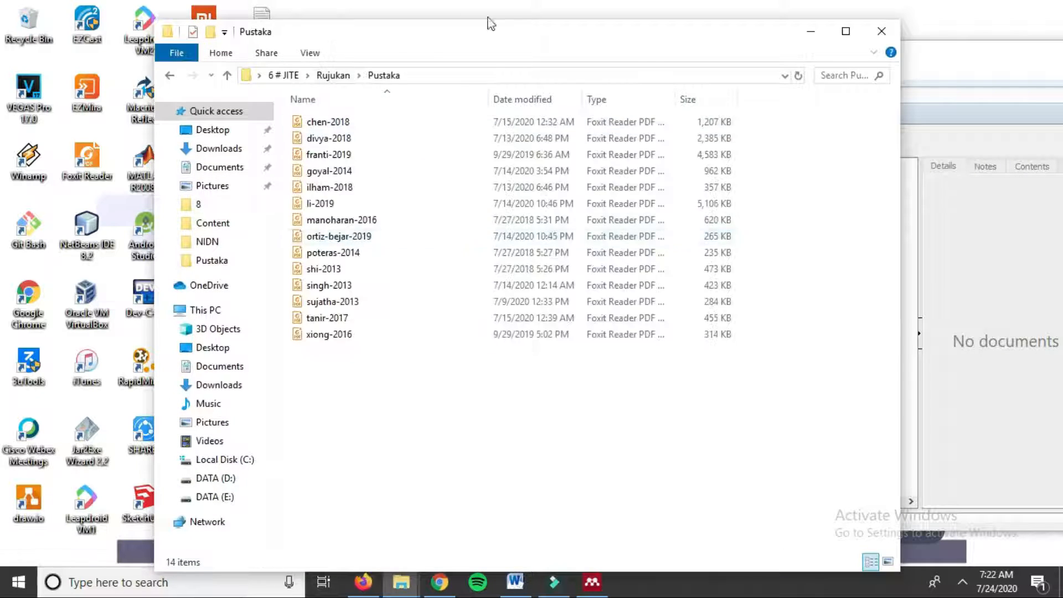
pyautogui.moveTo(399, 33); pyautogui.dragTo(297, 15)
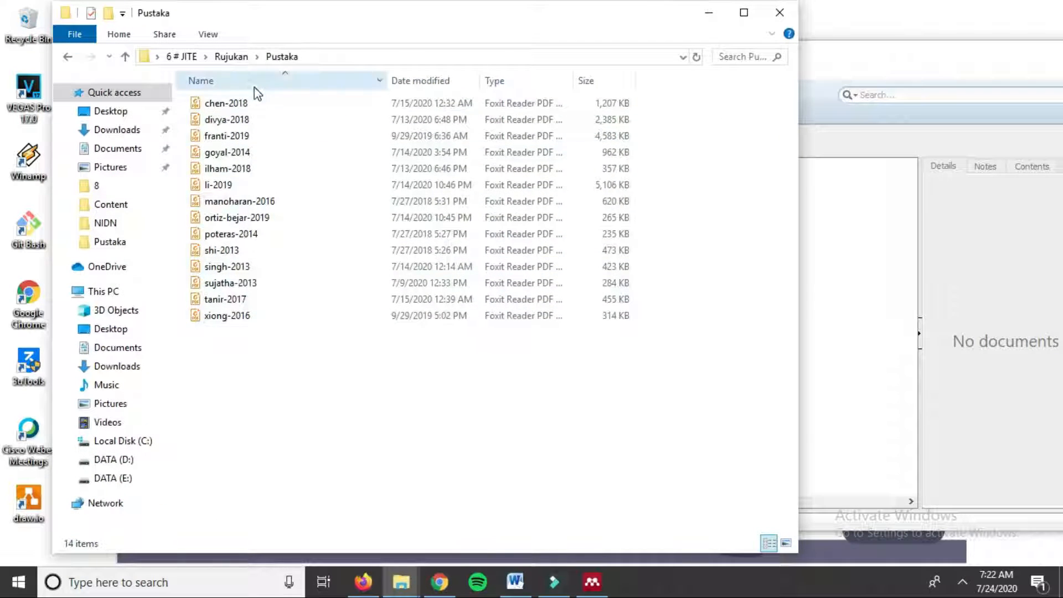
pyautogui.moveTo(367, 20); pyautogui.dragTo(319, 25)
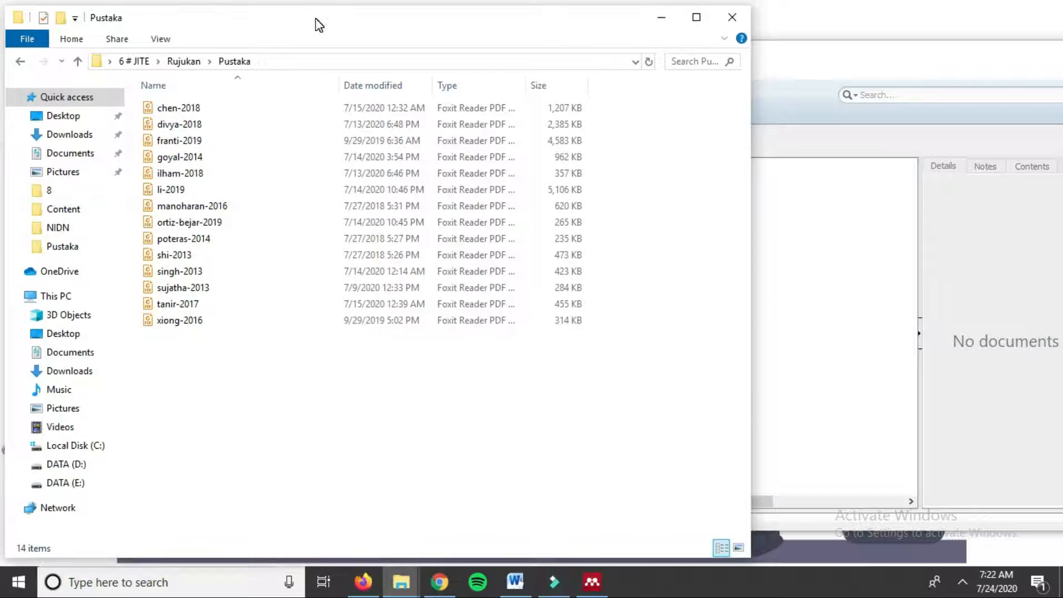
# Step: Select all 14 PDFs in Pustaka and import them into Mendeley's All Documents library
pyautogui.click(808, 249)
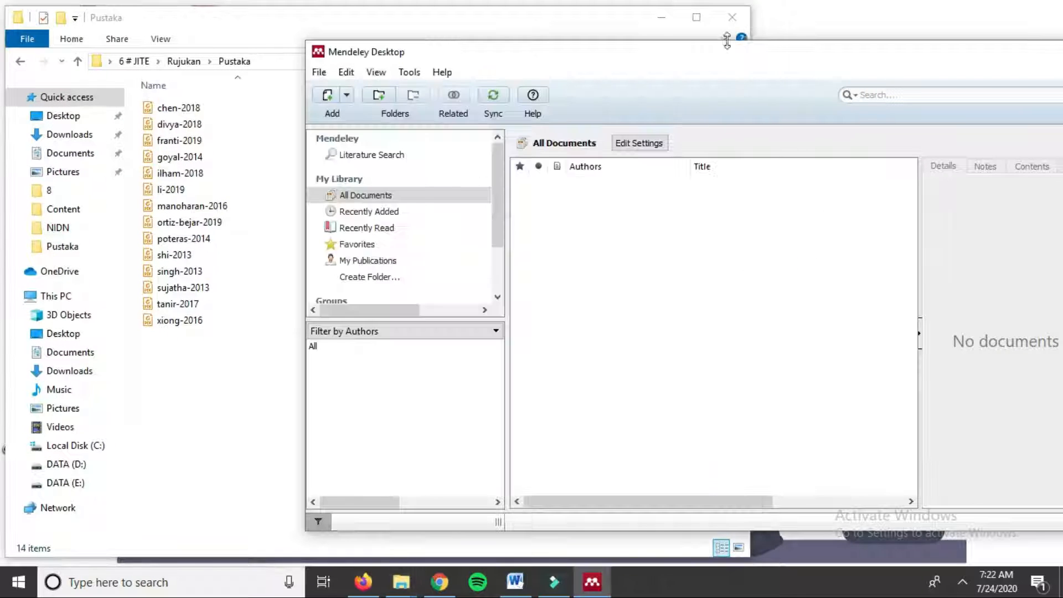
pyautogui.moveTo(727, 41); pyautogui.dragTo(828, 27)
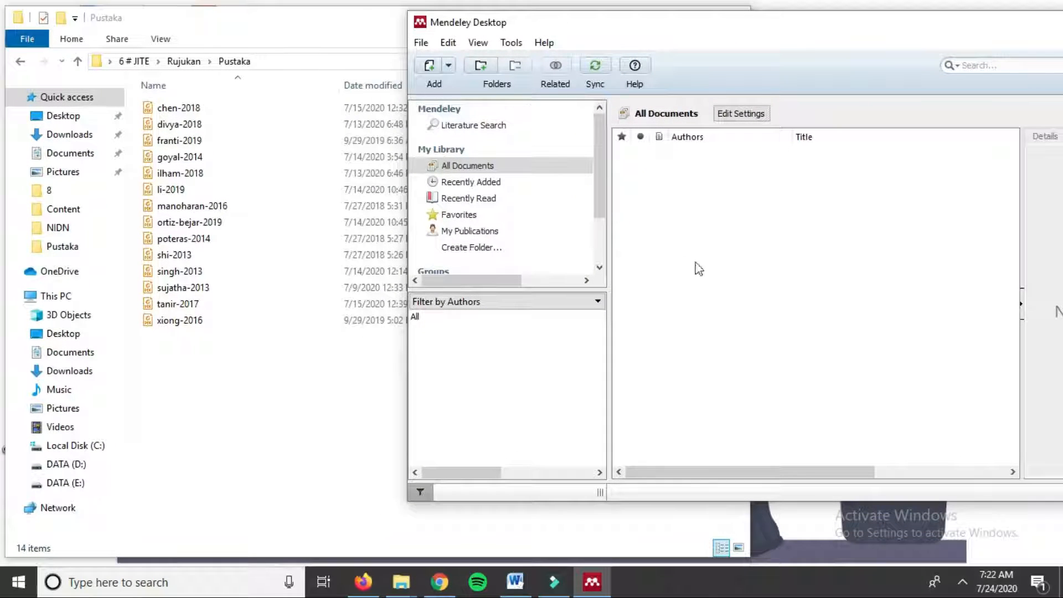
pyautogui.click(287, 460)
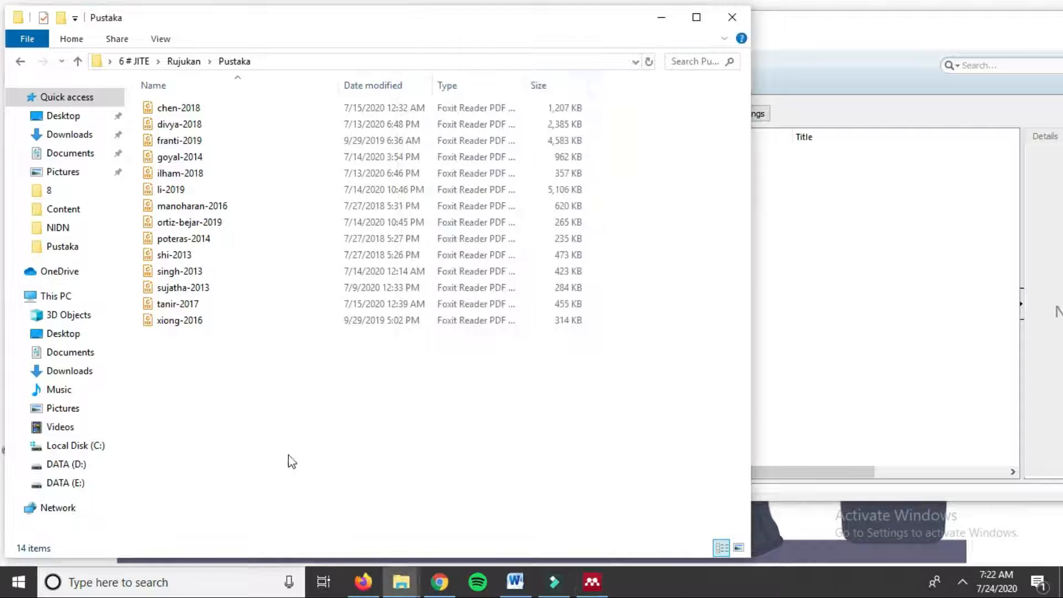
pyautogui.moveTo(334, 439); pyautogui.dragTo(859, 227)
pyautogui.click(866, 68)
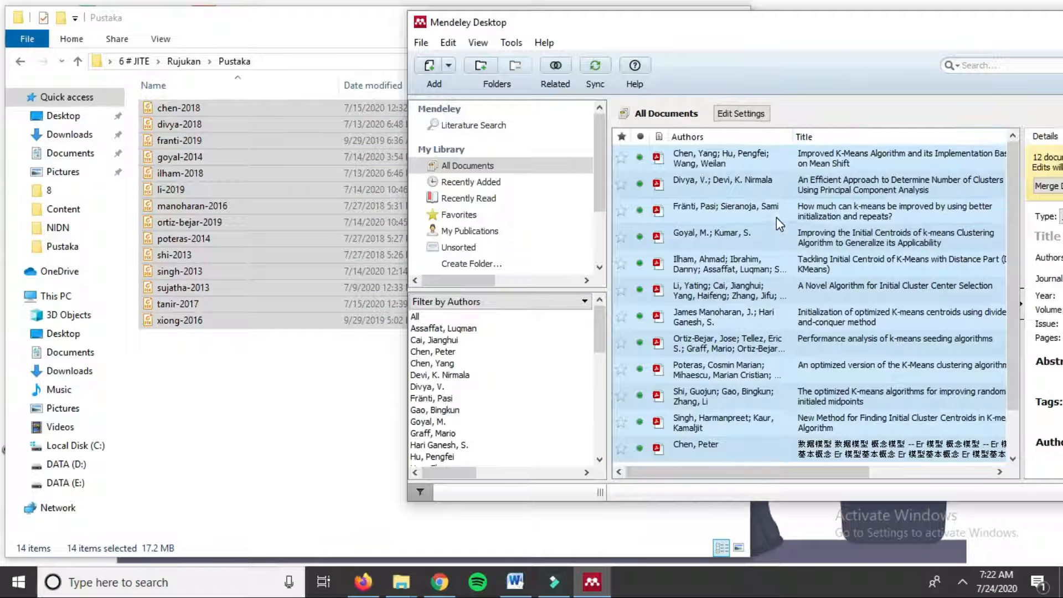
# Step: Dismiss the file picker, hide the Pustaka folder and move Mendeley back to the left
pyautogui.click(433, 84)
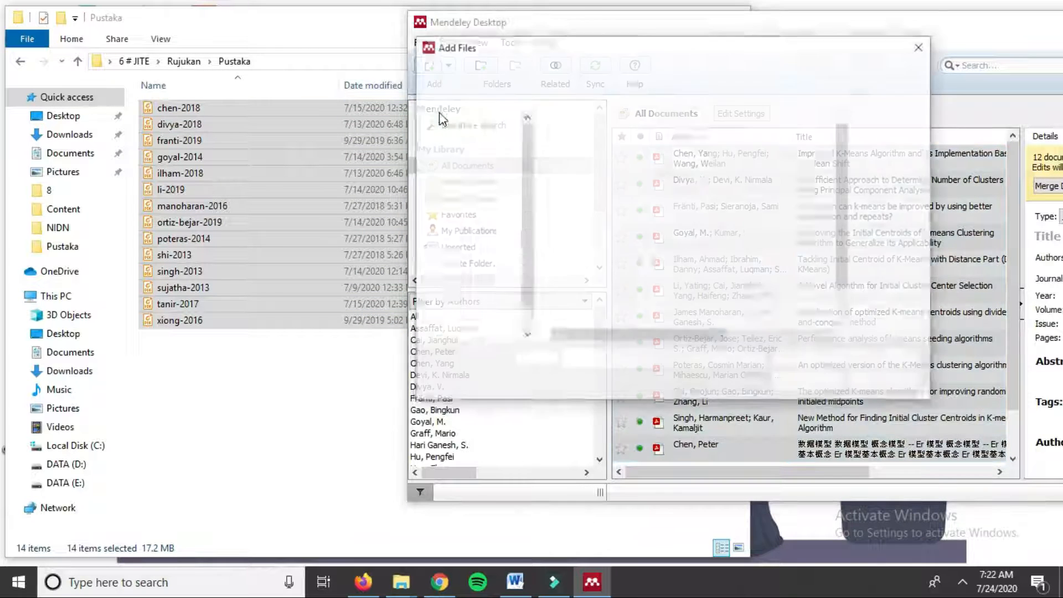
pyautogui.click(922, 46)
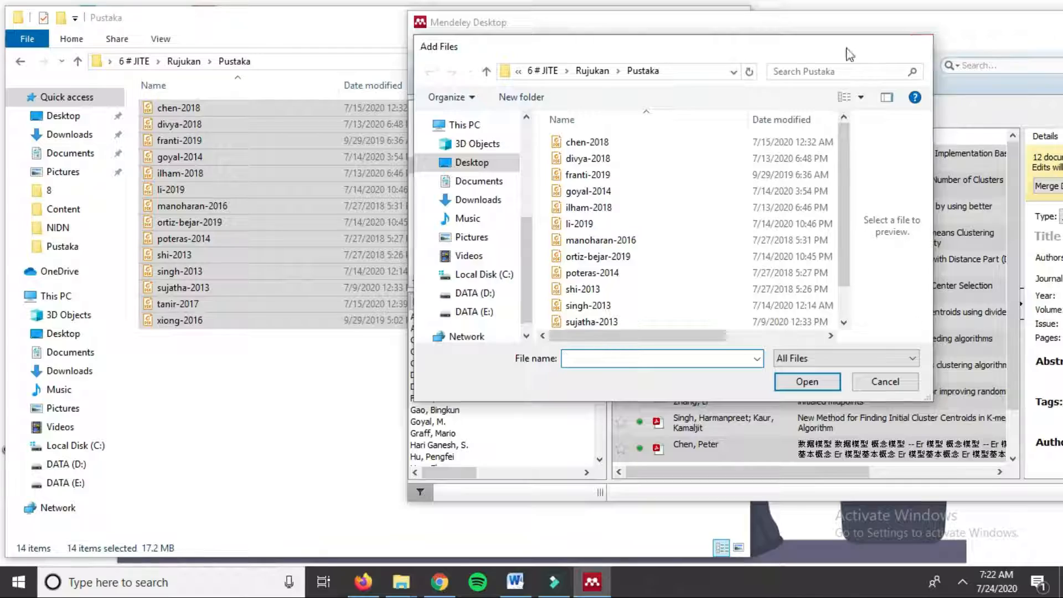
pyautogui.click(299, 32)
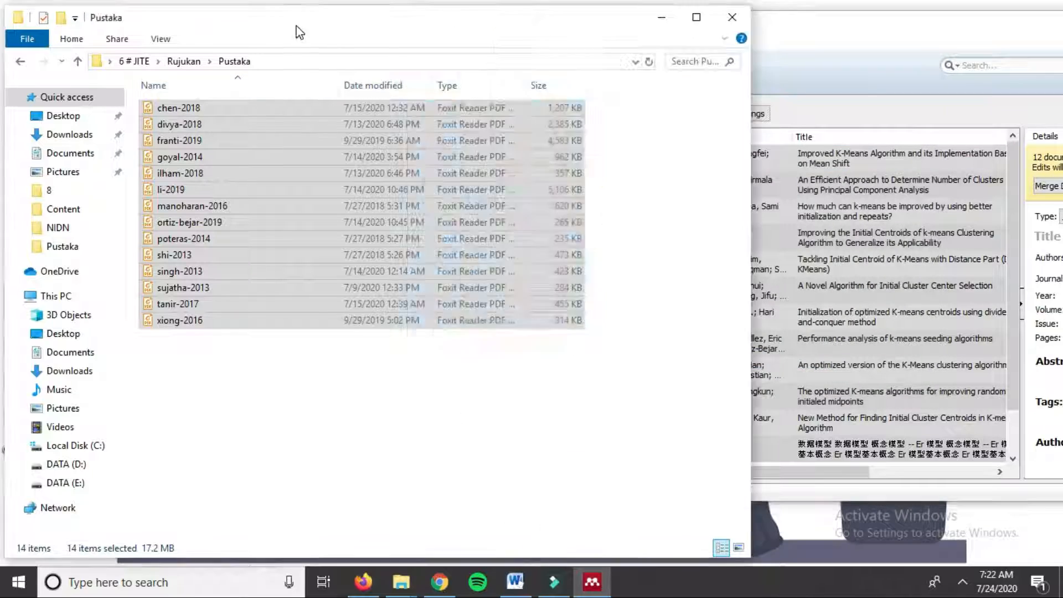
pyautogui.click(661, 18)
pyautogui.moveTo(795, 38); pyautogui.dragTo(542, 43)
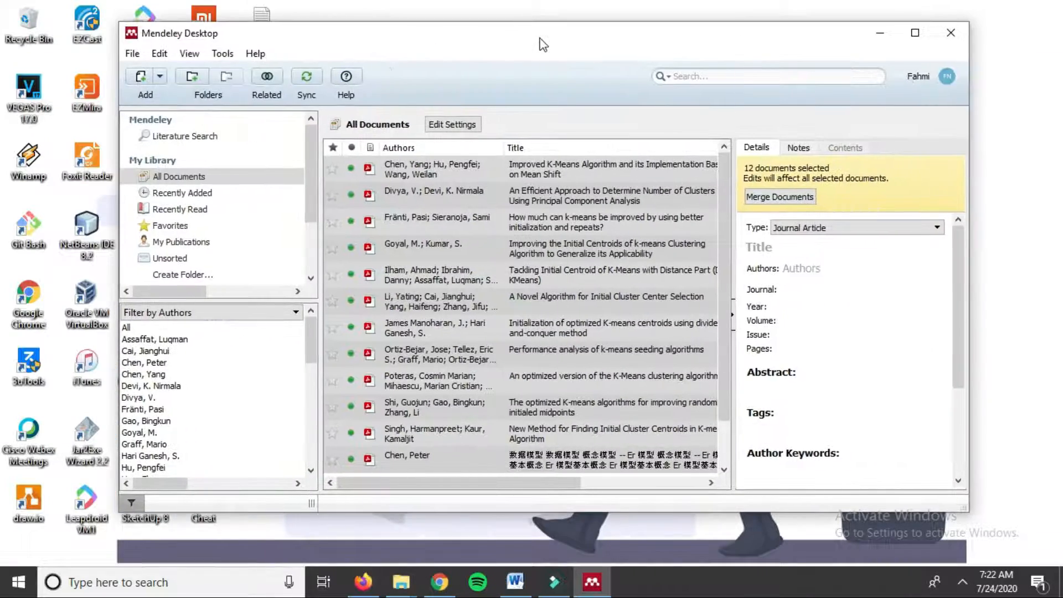
# Step: Maximize Mendeley and switch from All Documents to Literature Search
pyautogui.doubleClick(541, 42)
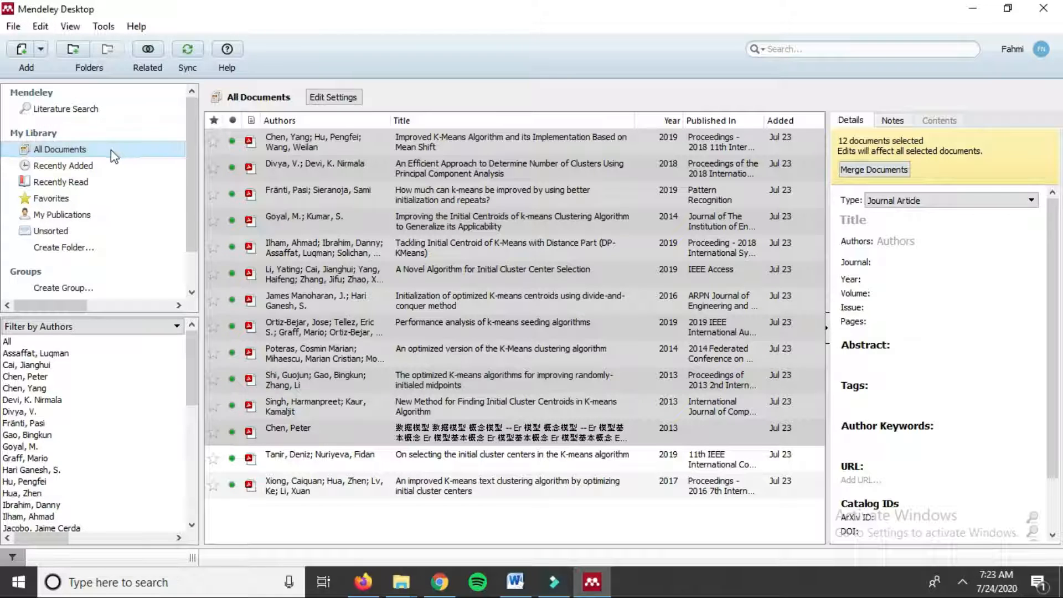
pyautogui.click(66, 109)
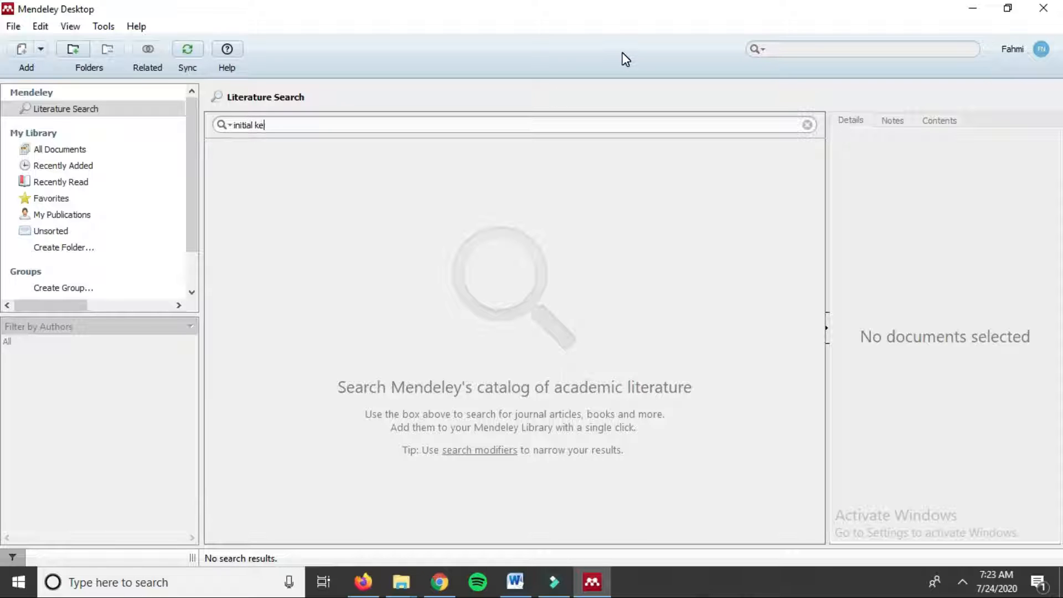
# Step: Search the catalog for 'initial centroid' and show the first result's details
pyautogui.press('Return')
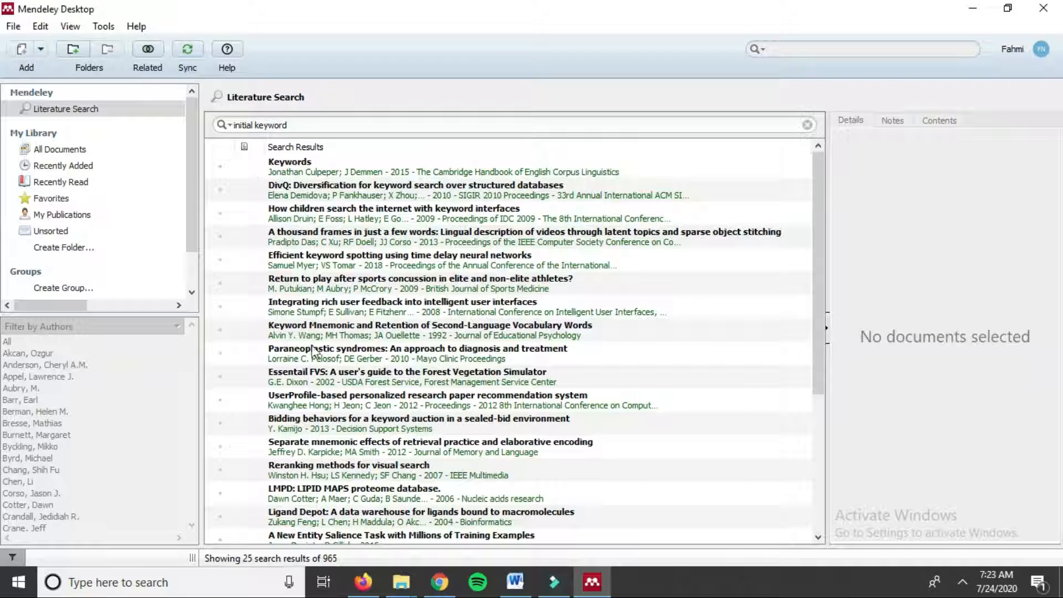
pyautogui.click(304, 126)
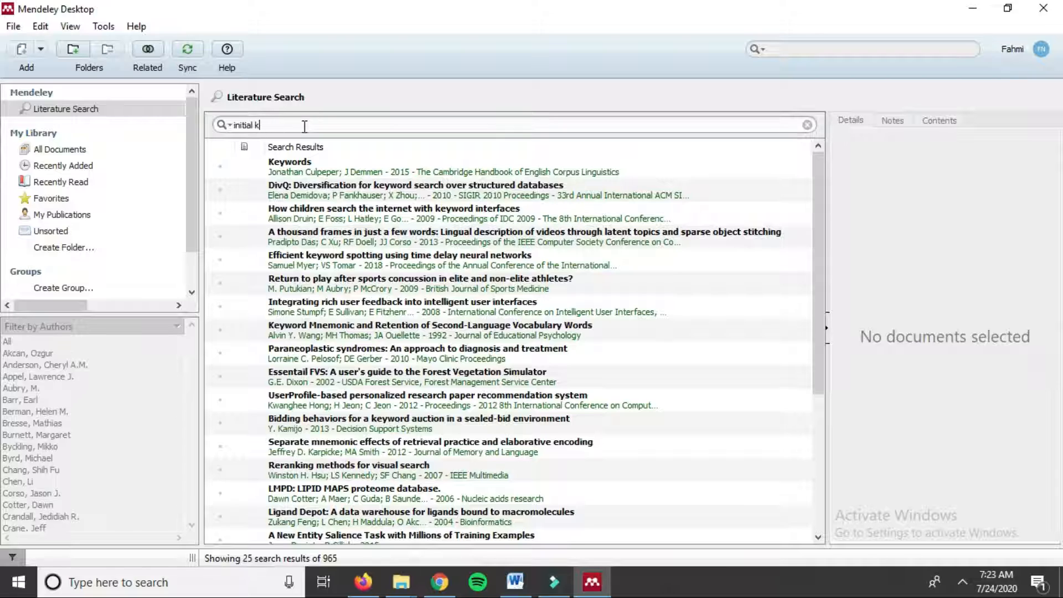
pyautogui.press('Return')
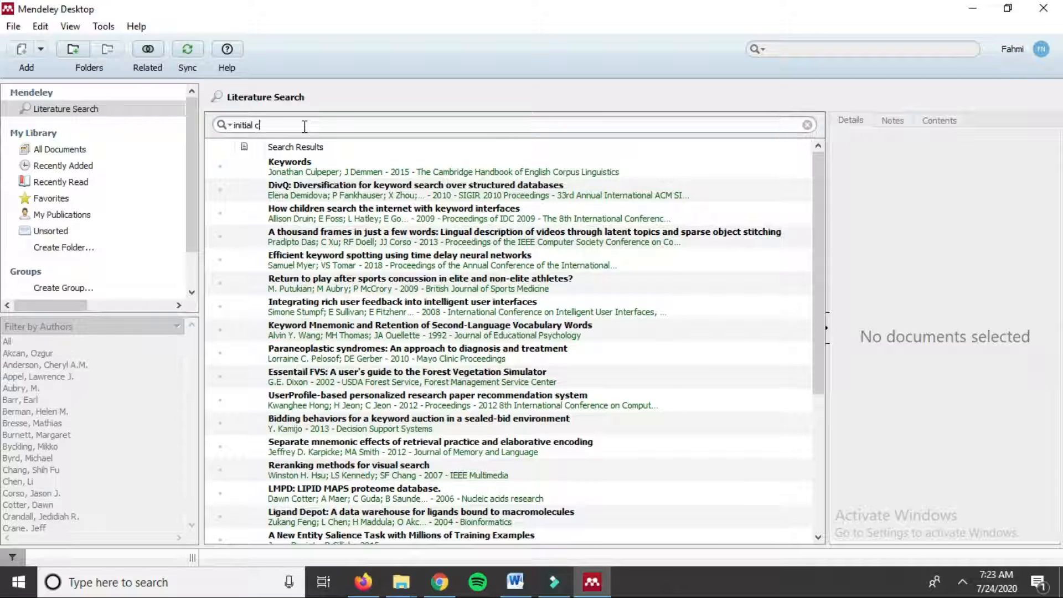
pyautogui.write('centroid')
pyautogui.press('Return')
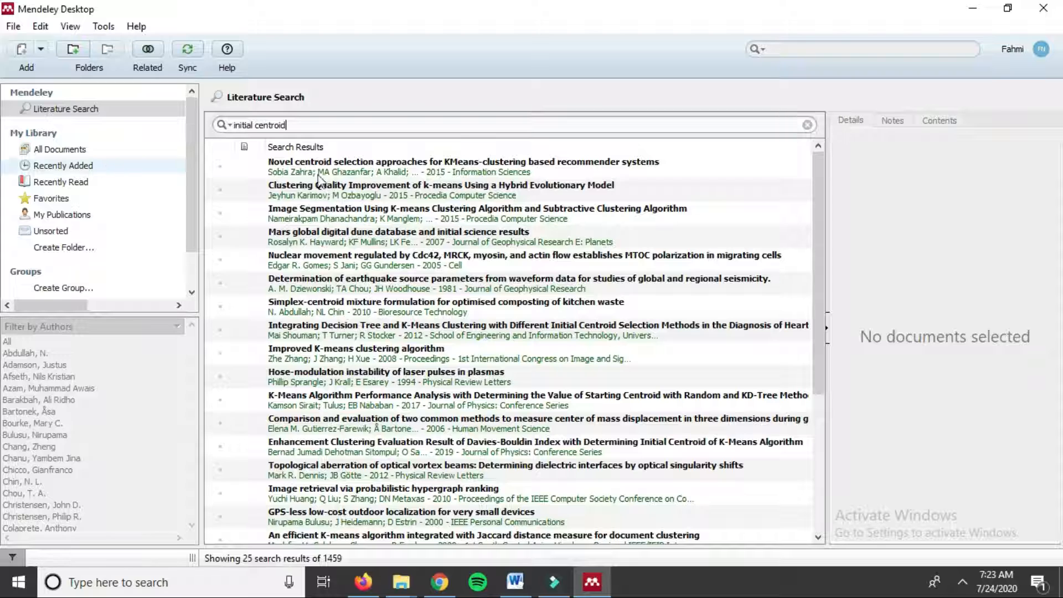
pyautogui.click(388, 167)
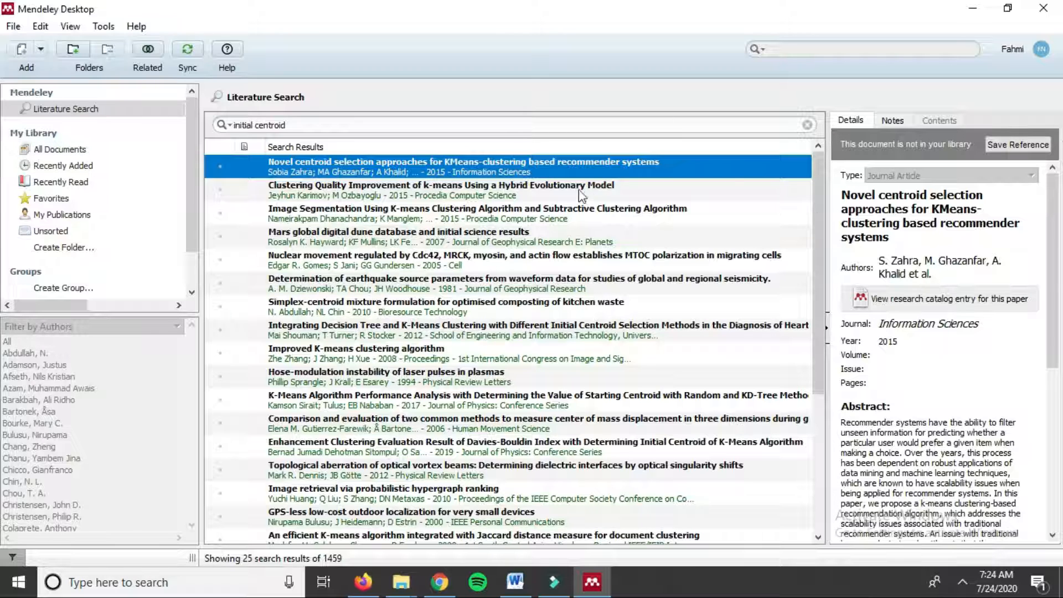
# Step: Save 'Novel centroid selection approaches for KMeans-clustering based recommender systems' to the library
pyautogui.moveTo(1056, 245); pyautogui.dragTo(1052, 222)
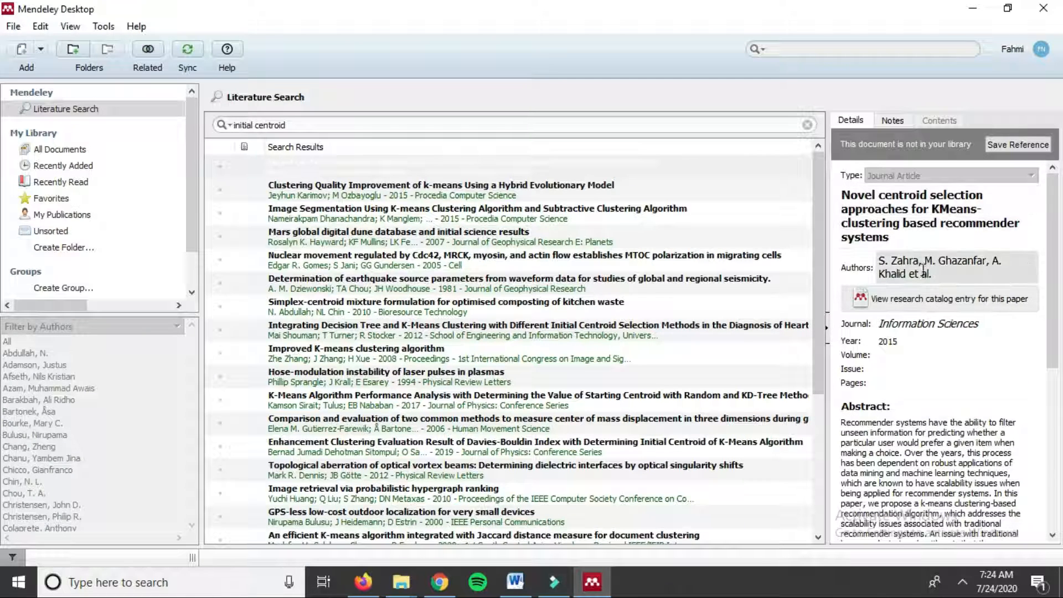
pyautogui.scroll(-3, 936, 310)
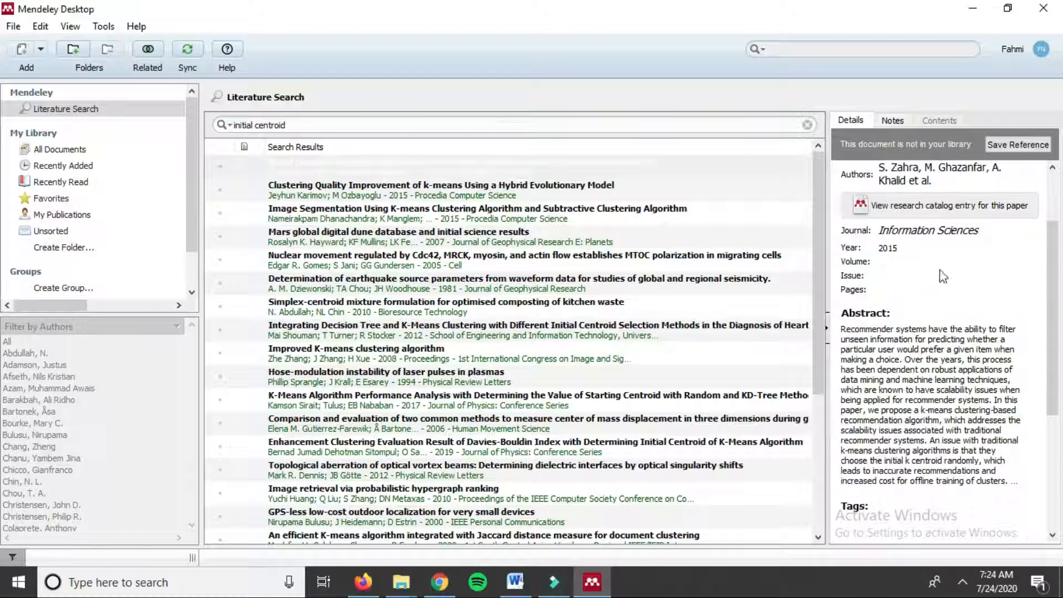
pyautogui.scroll(-7, 1004, 288)
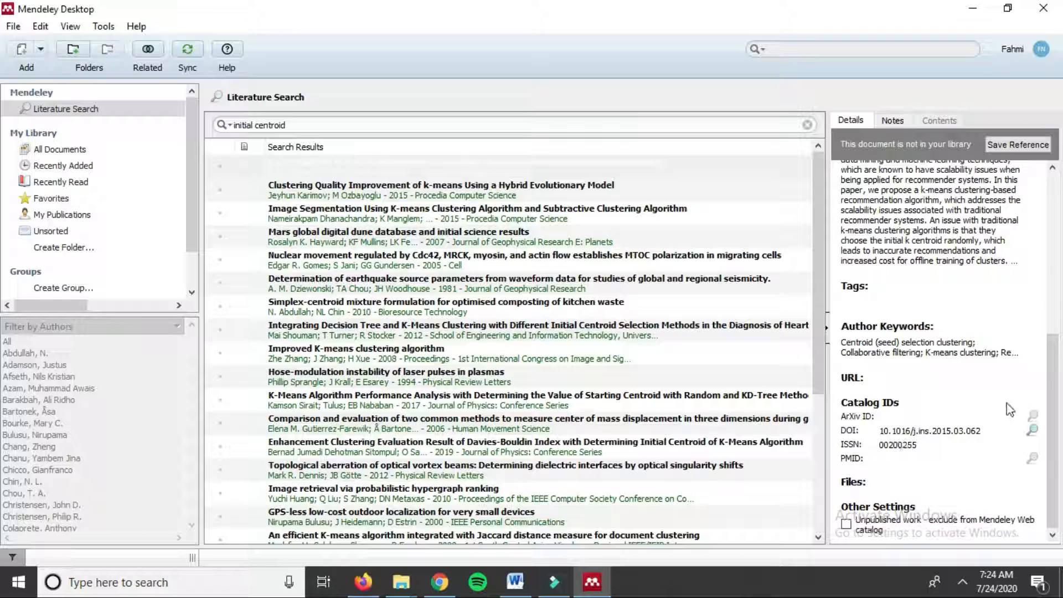
pyautogui.scroll(7, 1007, 354)
pyautogui.scroll(3, 1007, 354)
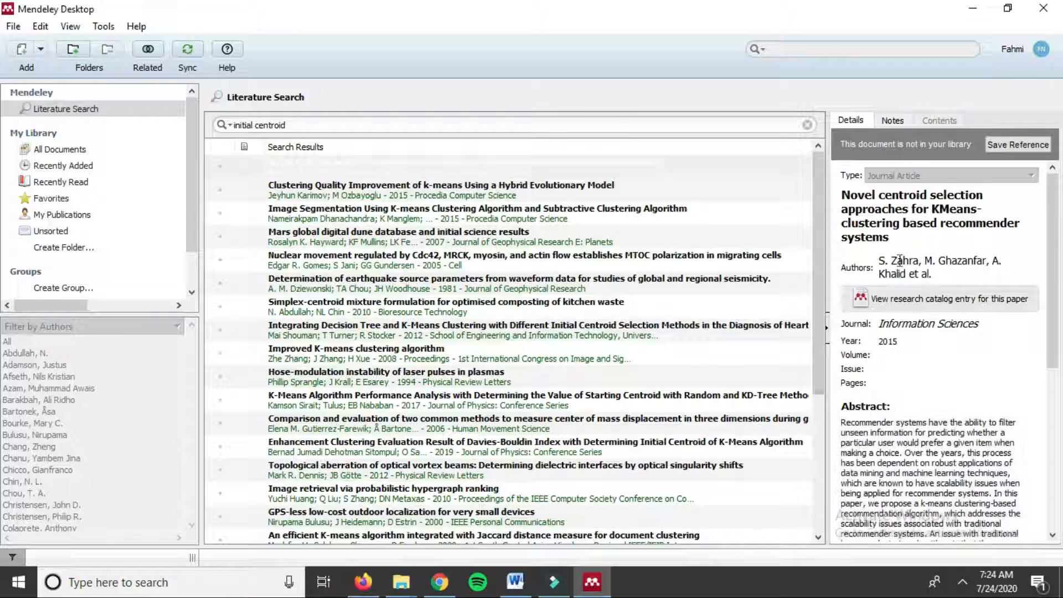
pyautogui.click(1021, 145)
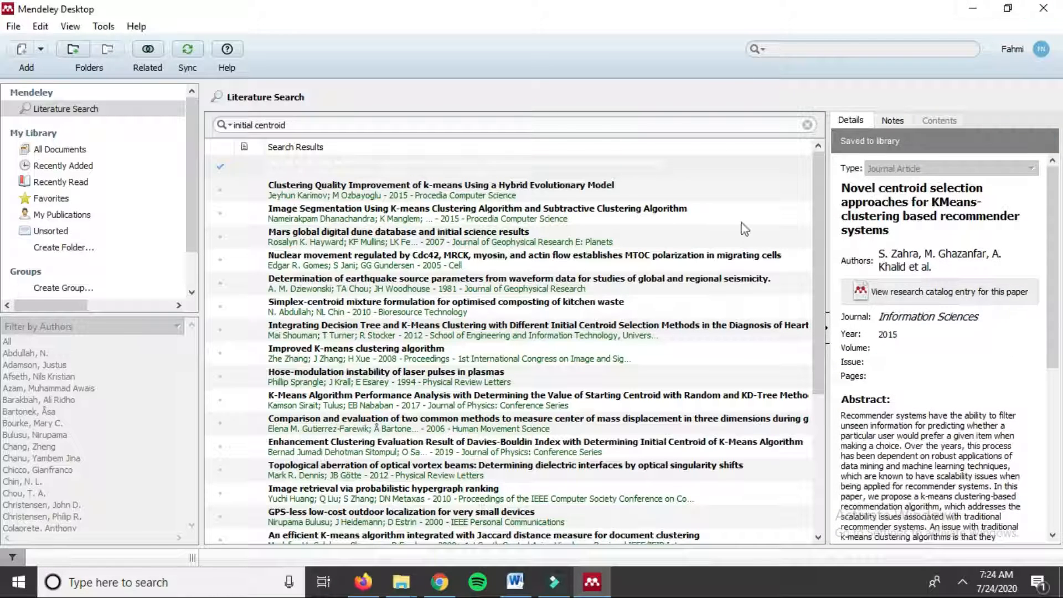
# Step: Show All Documents, now listing the saved 2015 Information Sciences centroid selection paper
pyautogui.click(57, 150)
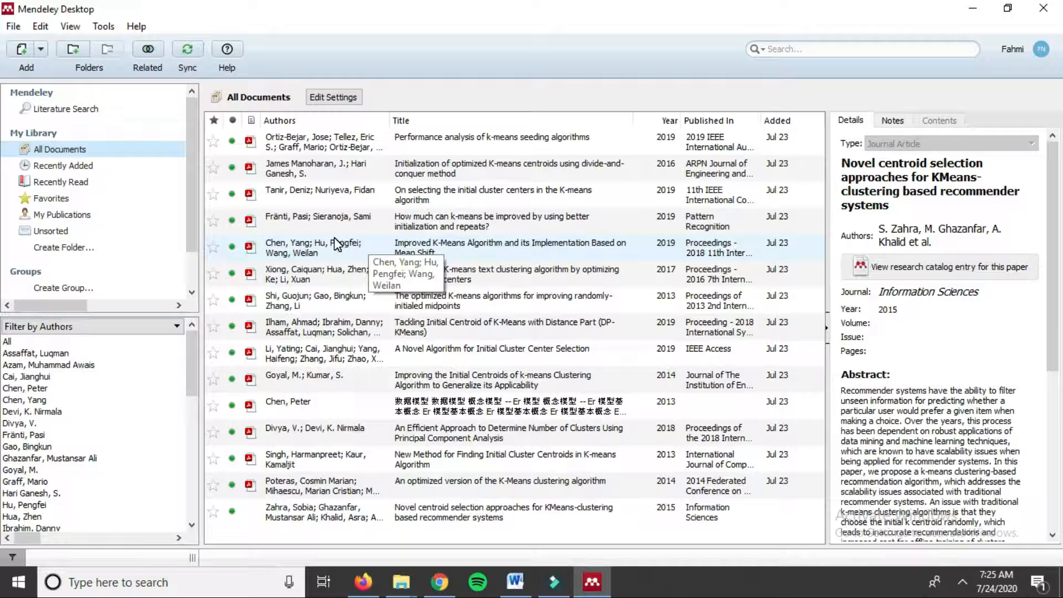
# Step: Close Chrome and bring Firefox with the Mendeley Web Importer add-on page forward
pyautogui.click(976, 11)
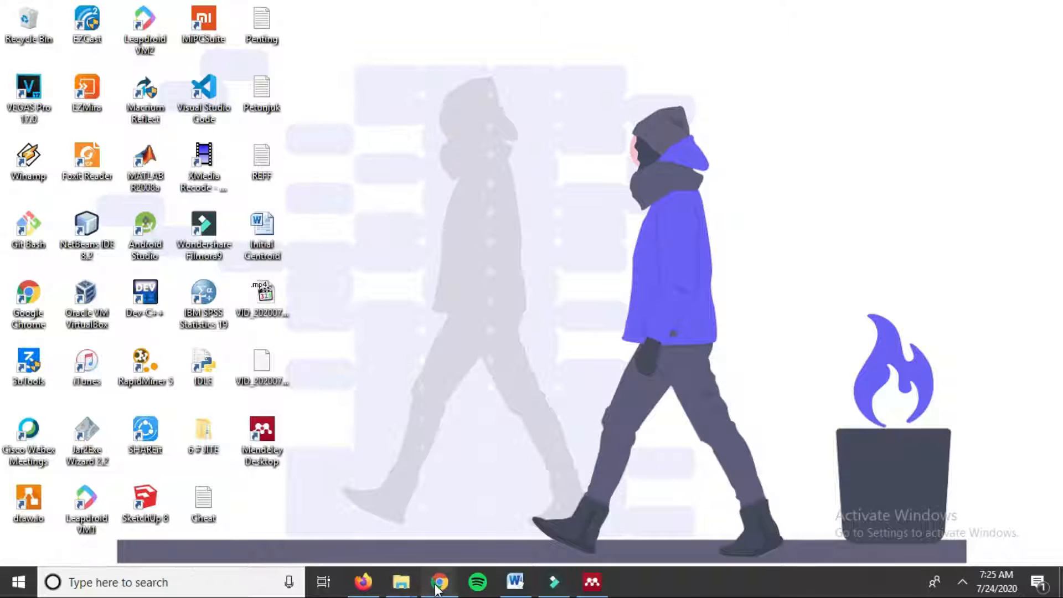
pyautogui.click(439, 583)
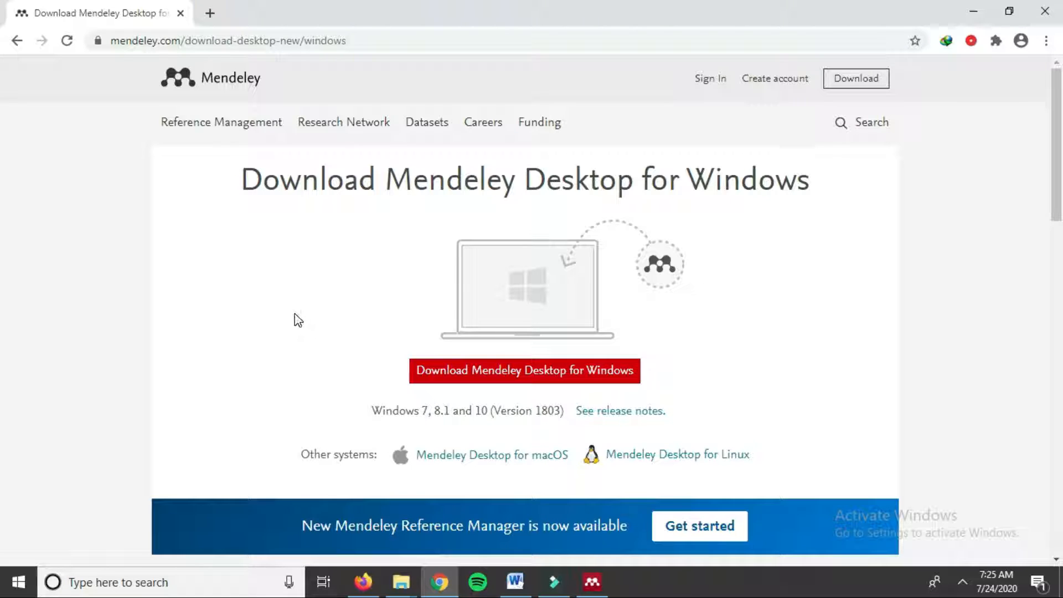
pyautogui.click(1045, 11)
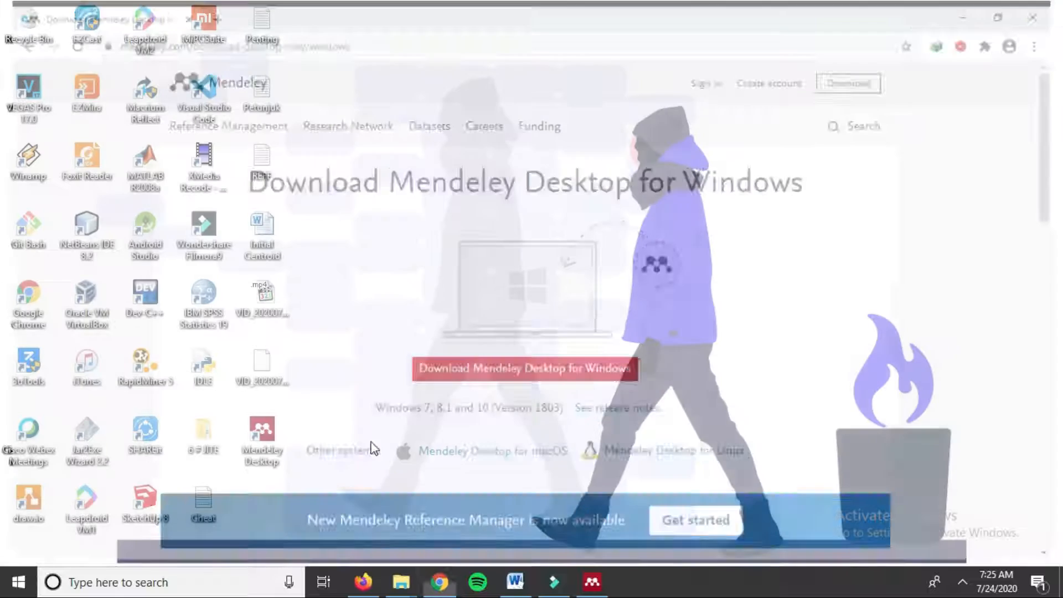
pyautogui.click(363, 581)
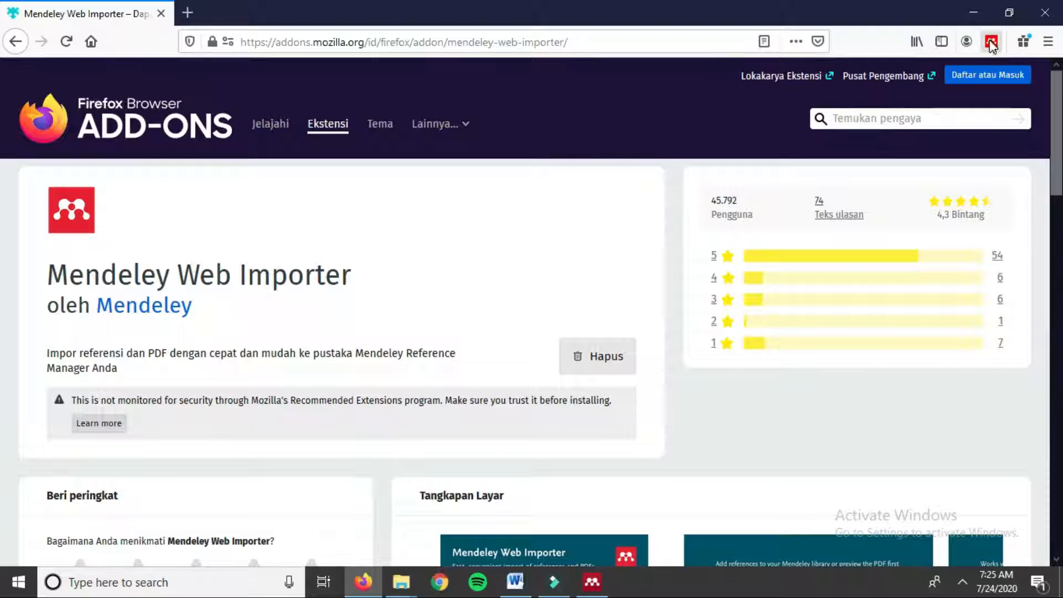
# Step: Load the IEEE Xplore home page from Firefox's address-bar suggestions
pyautogui.click(268, 49)
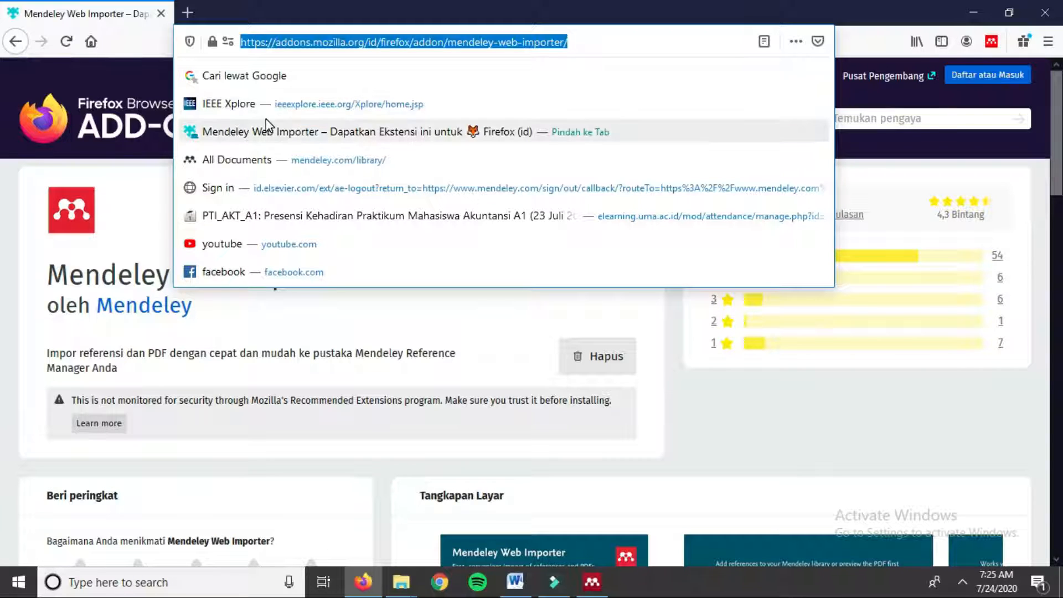
pyautogui.click(283, 111)
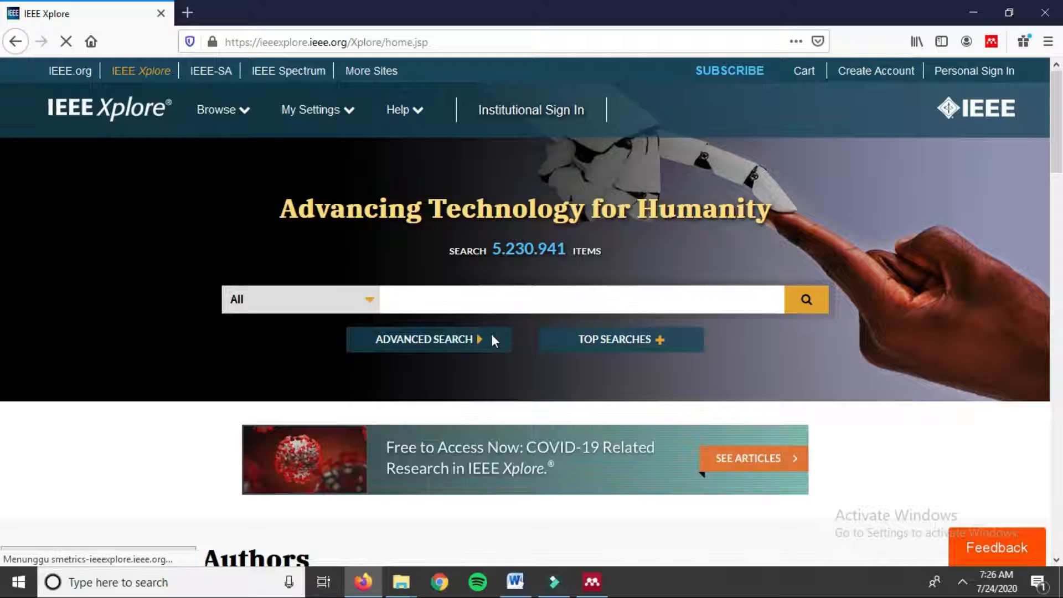
# Step: Run an IEEE Xplore advanced search for 'initial centroid' with the From year set to 2019
pyautogui.scroll(-3, 482, 338)
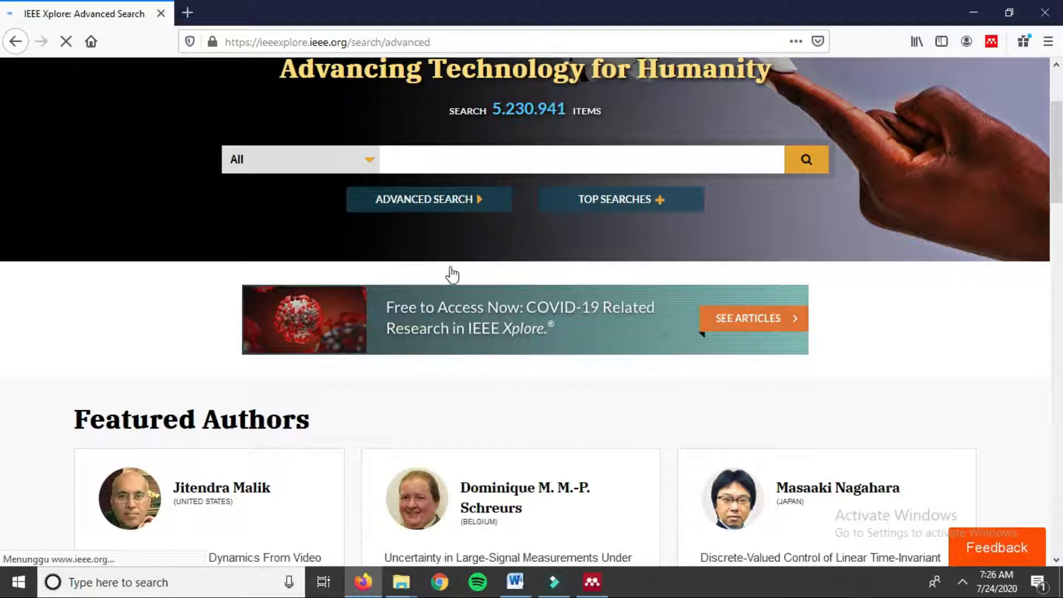
pyautogui.scroll(-5, 405, 299)
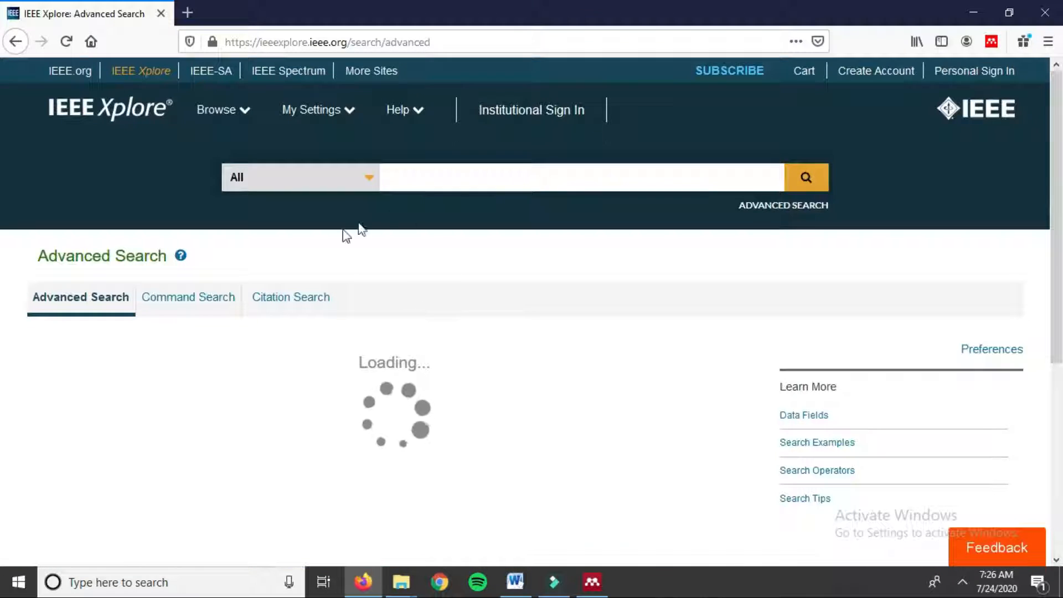
pyautogui.scroll(-3, 277, 315)
pyautogui.scroll(-4, 296, 313)
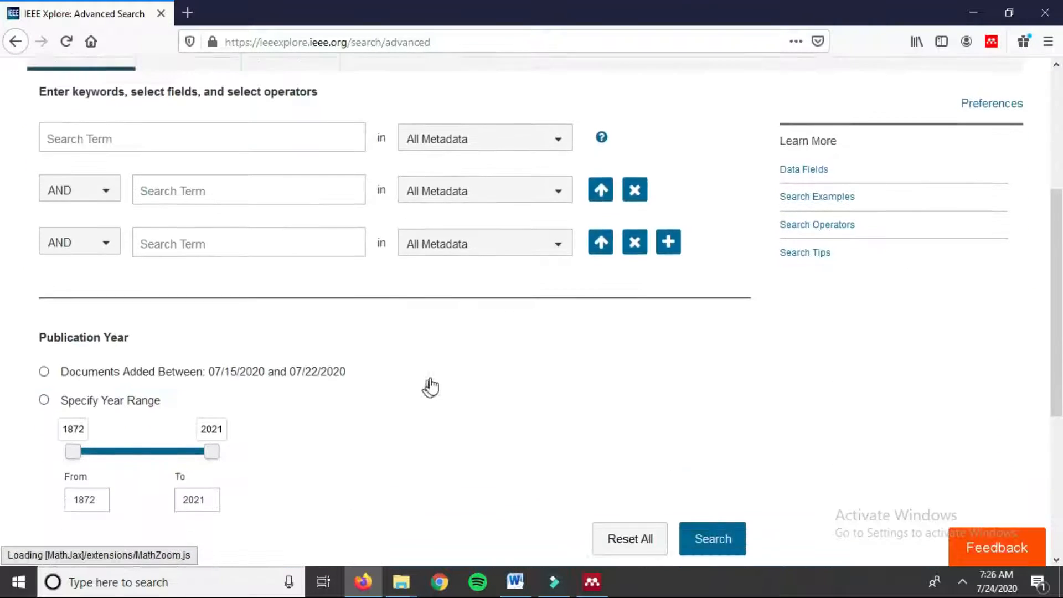
pyautogui.doubleClick(87, 394)
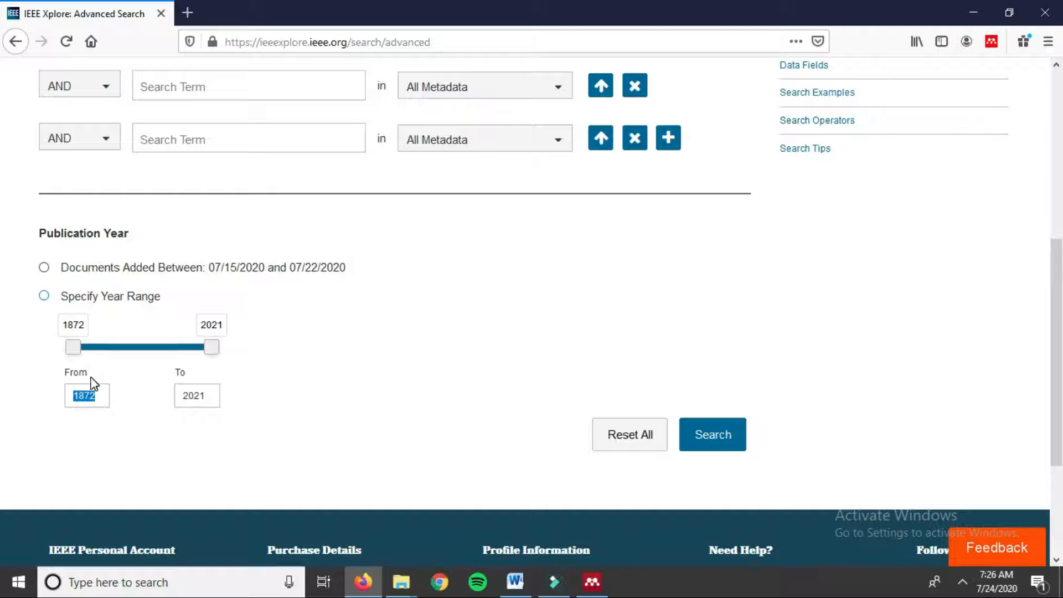
pyautogui.write('2019')
pyautogui.scroll(4, 373, 311)
pyautogui.click(178, 237)
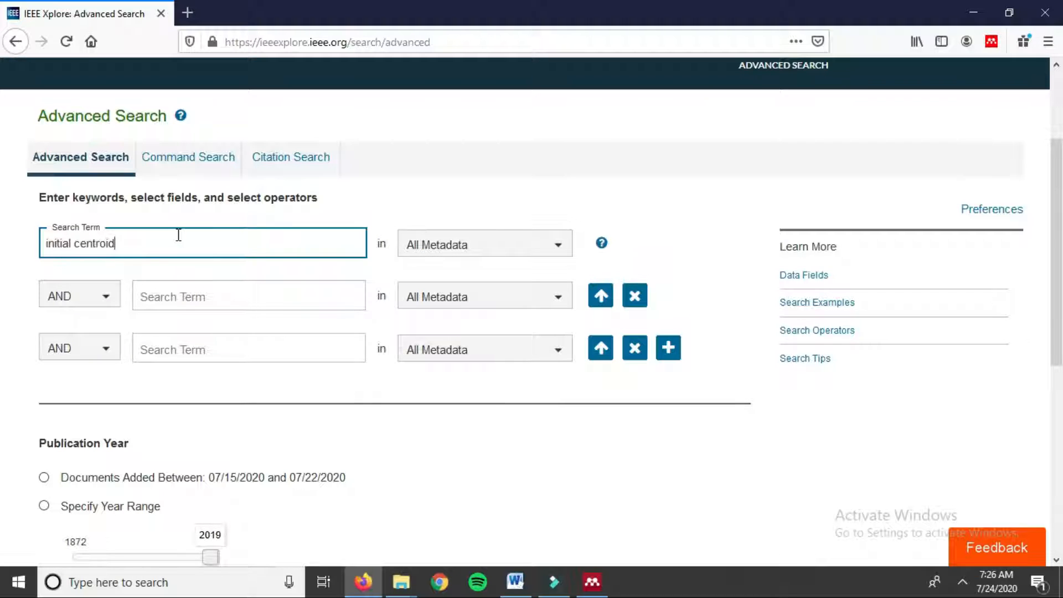
pyautogui.write('initial centroid')
pyautogui.scroll(-5, 375, 197)
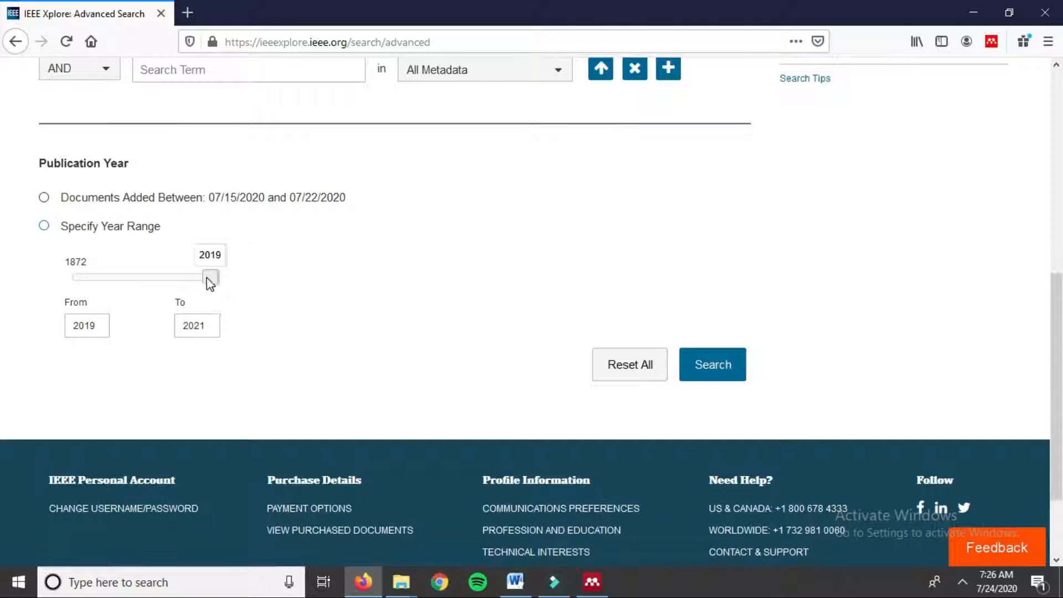
pyautogui.click(716, 370)
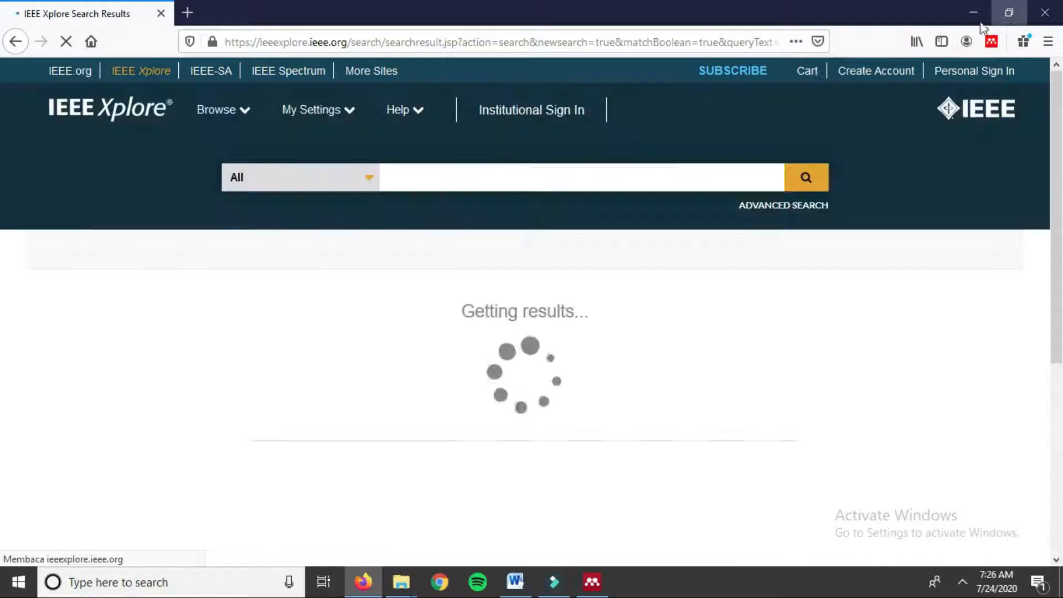
# Step: Open the Mendeley Web Importer and enter the account e-mail address to sign in
pyautogui.click(992, 41)
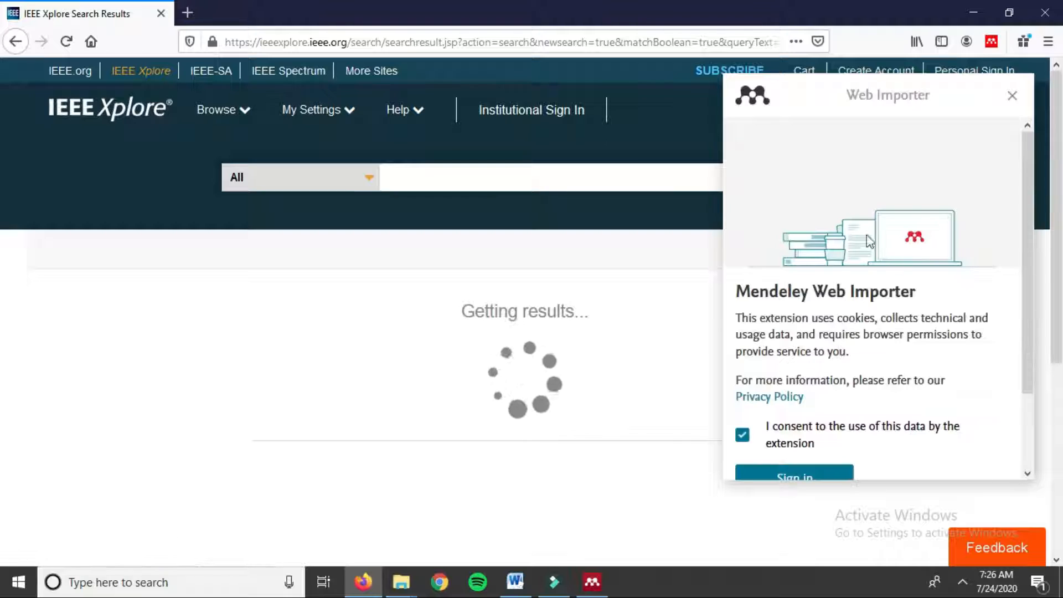
pyautogui.moveTo(1024, 191); pyautogui.dragTo(1024, 254)
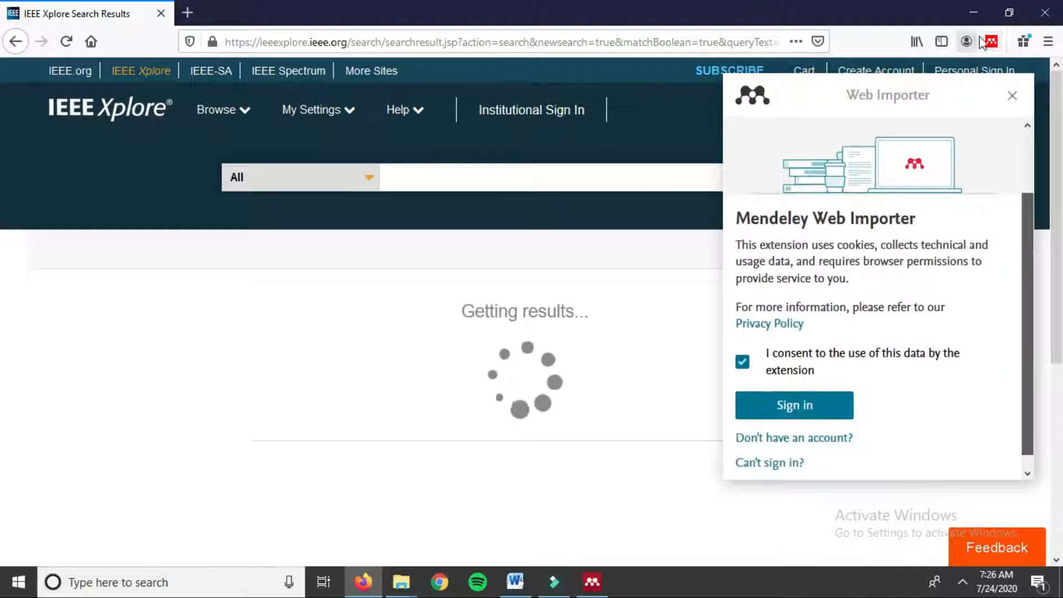
pyautogui.scroll(-1, 1022, 294)
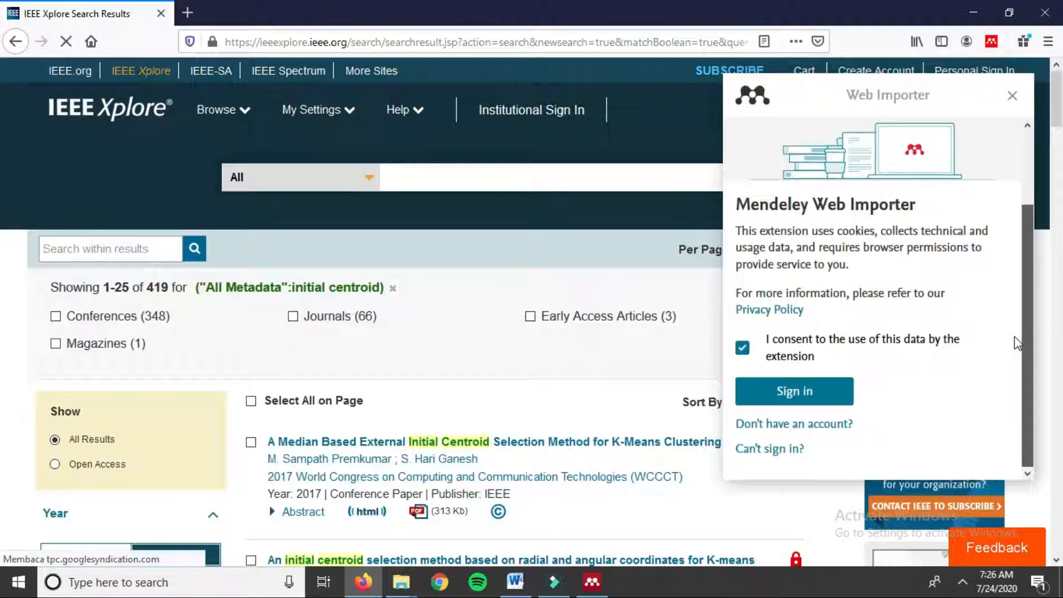
pyautogui.click(781, 404)
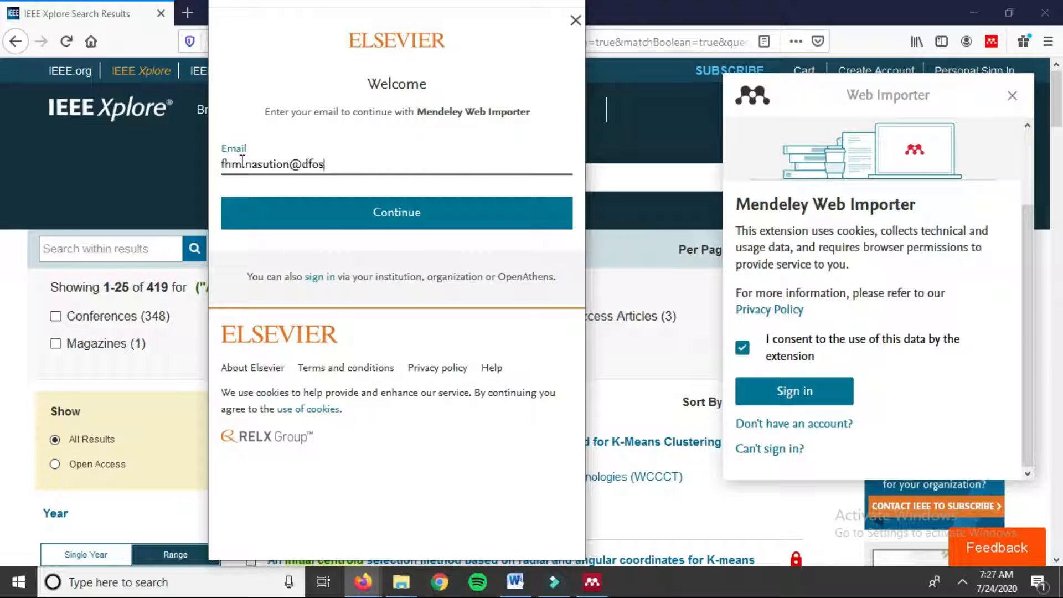
pyautogui.press('BackSpace')
pyautogui.press('BackSpace')
pyautogui.press('BackSpace')
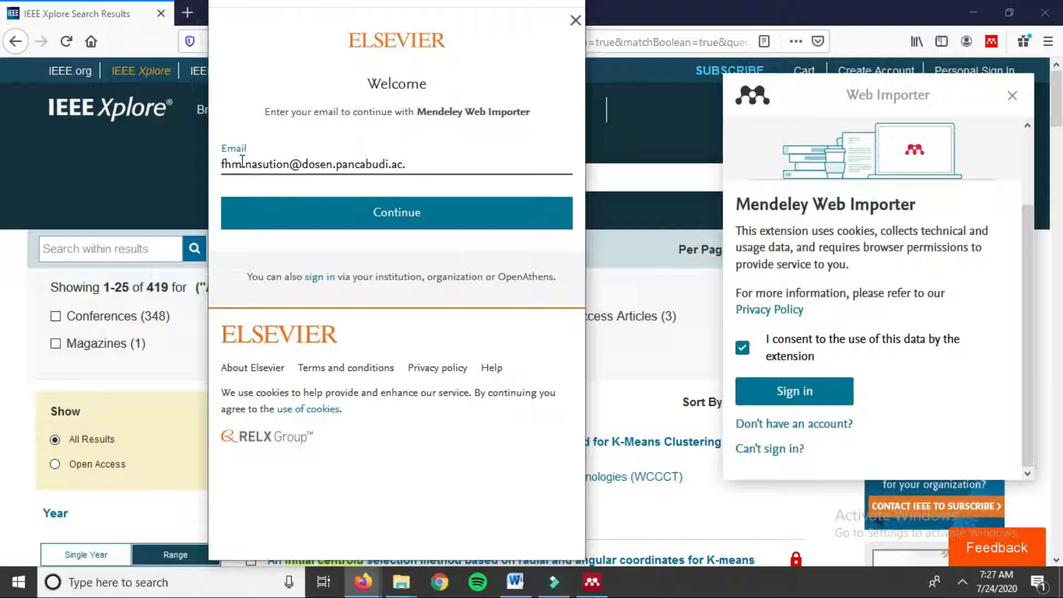
pyautogui.click(498, 225)
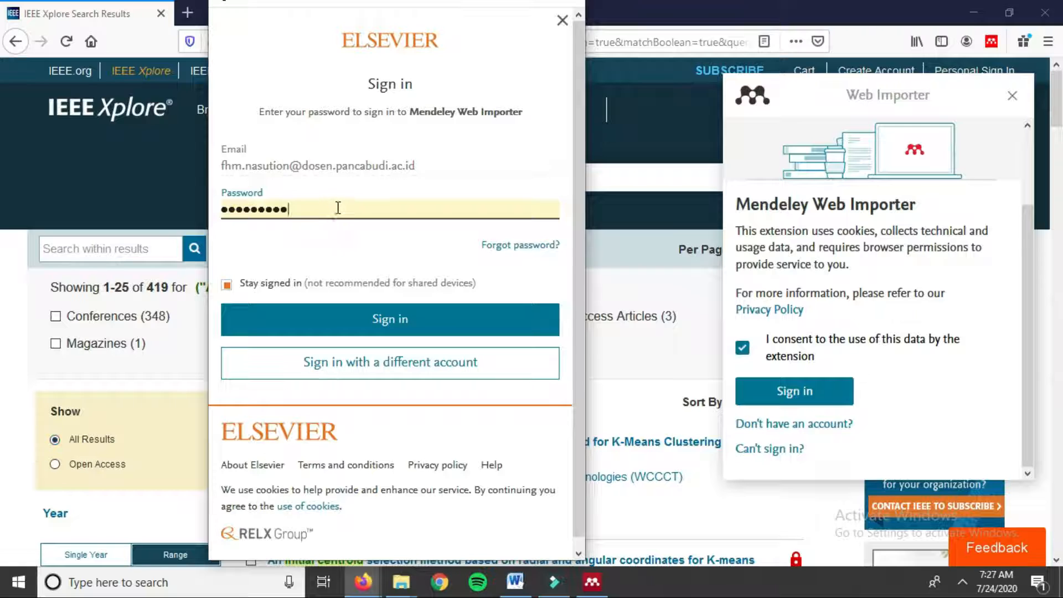
# Step: Replace the autofilled password with the account password, sign in, and close the importer panel
pyautogui.moveTo(338, 209); pyautogui.dragTo(78, 174)
pyautogui.press('BackSpace')
pyautogui.write('••')
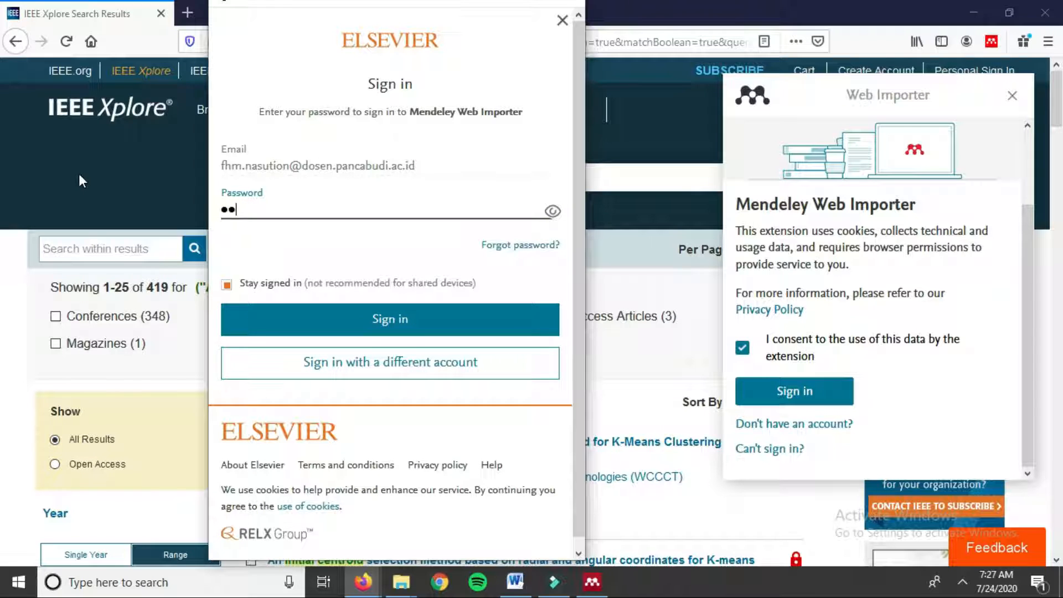
pyautogui.write('•')
pyautogui.click(407, 324)
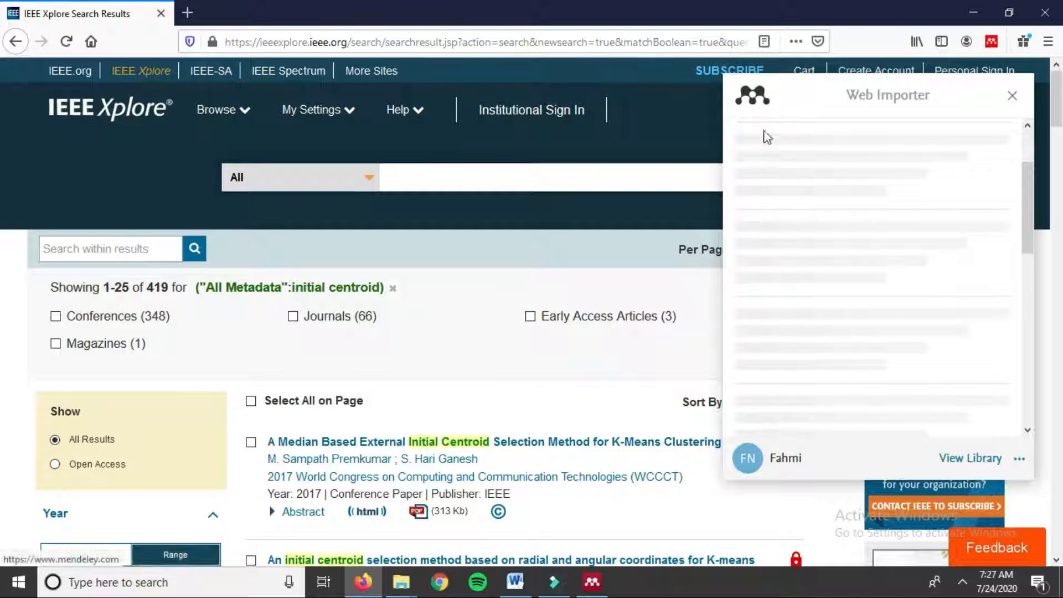
pyautogui.scroll(-2, 302, 410)
pyautogui.scroll(-1, 299, 415)
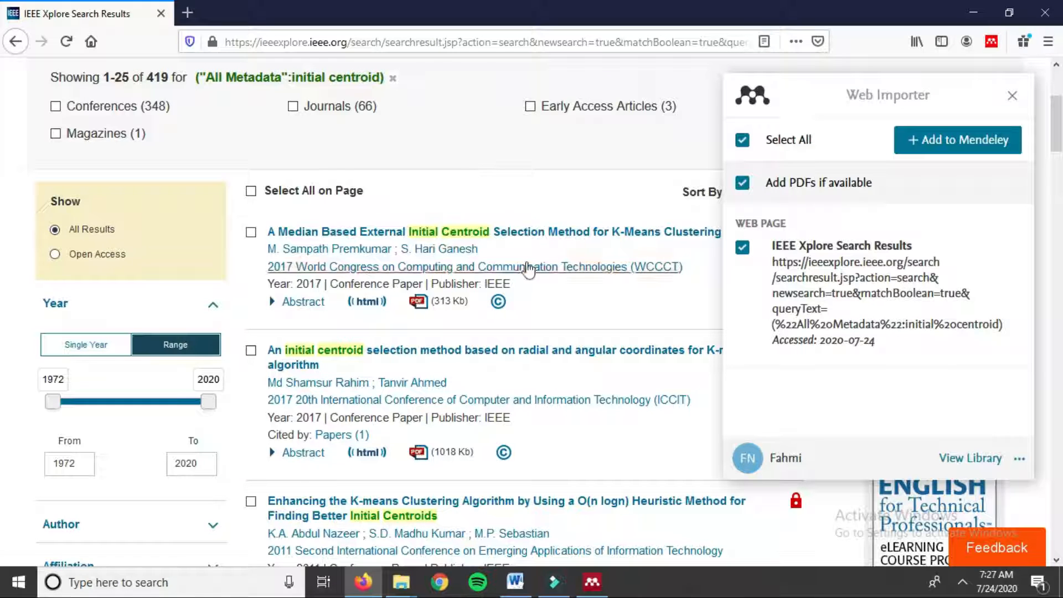
pyautogui.click(1012, 94)
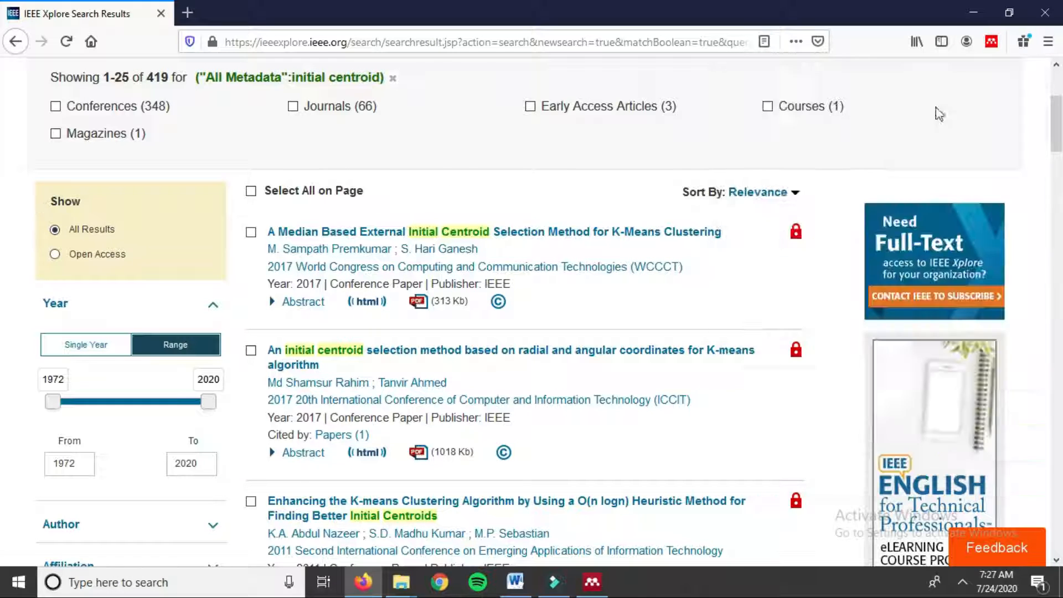
# Step: Restrict the IEEE Xplore year filter to 2019–2020 and apply it
pyautogui.scroll(-1, 517, 240)
pyautogui.scroll(4, 518, 239)
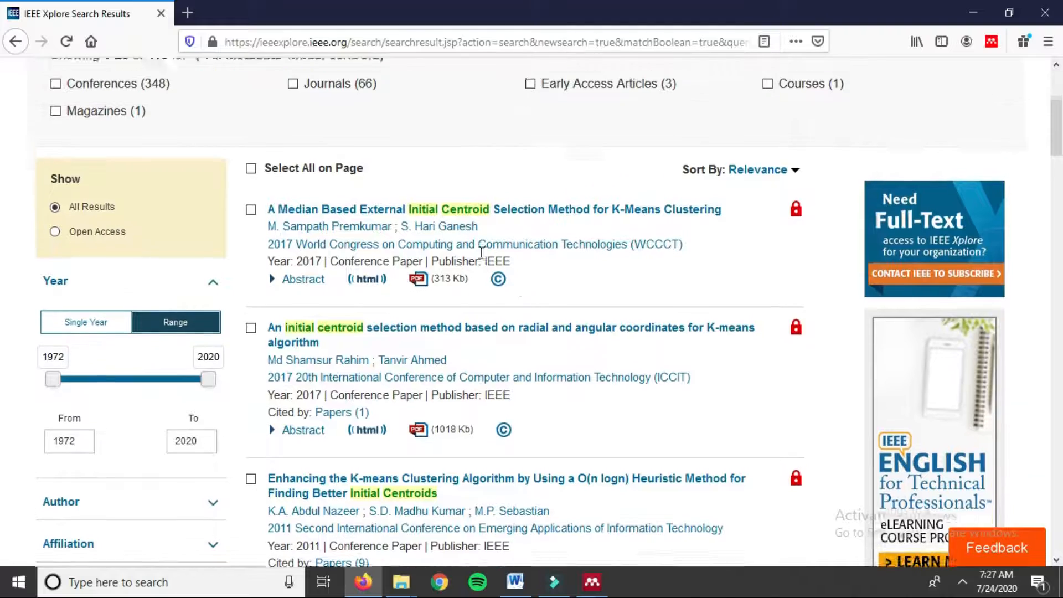
pyautogui.scroll(-5, 428, 282)
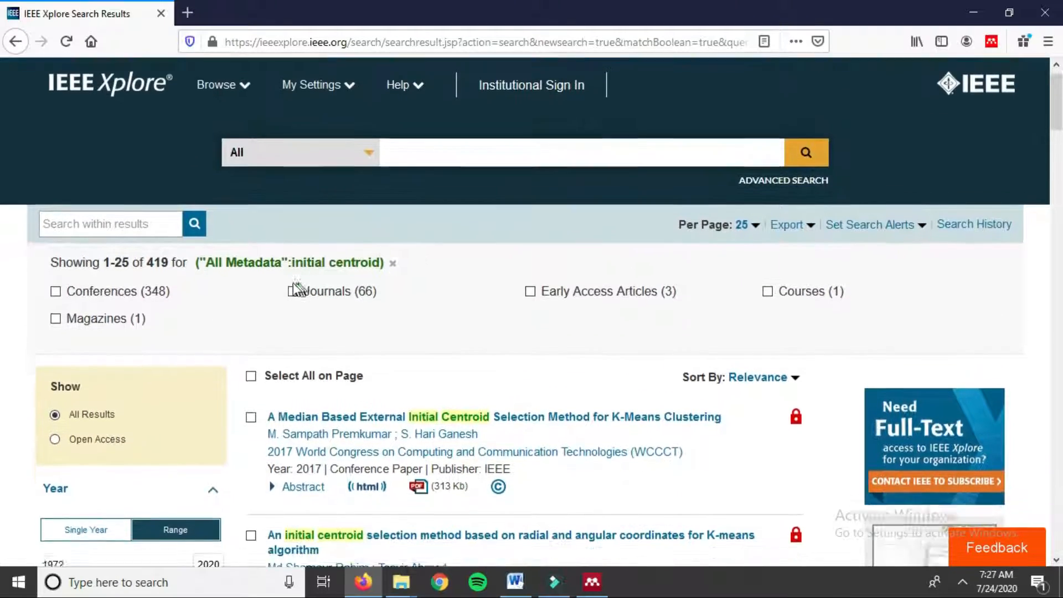
pyautogui.scroll(1, 686, 283)
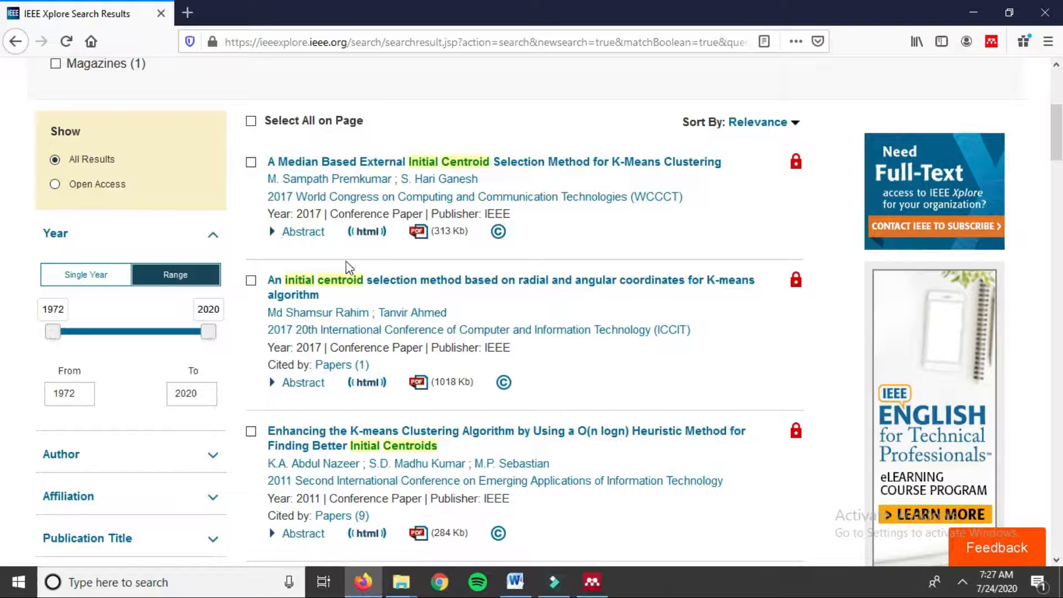
pyautogui.scroll(-1, 349, 277)
pyautogui.moveTo(53, 262); pyautogui.dragTo(206, 260)
pyautogui.scroll(-3, 158, 351)
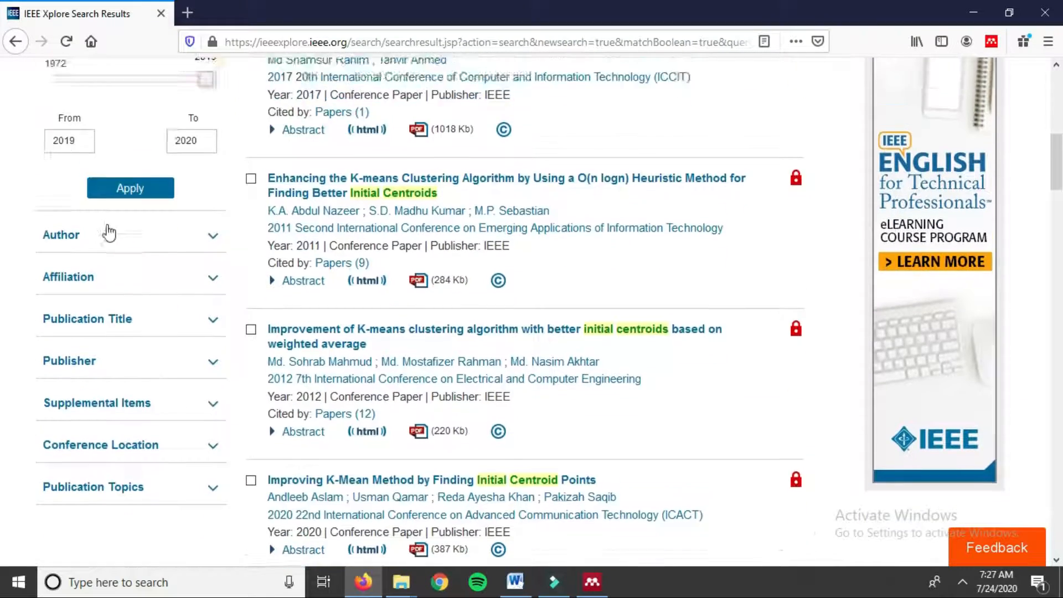
pyautogui.scroll(2, 114, 255)
pyautogui.click(126, 299)
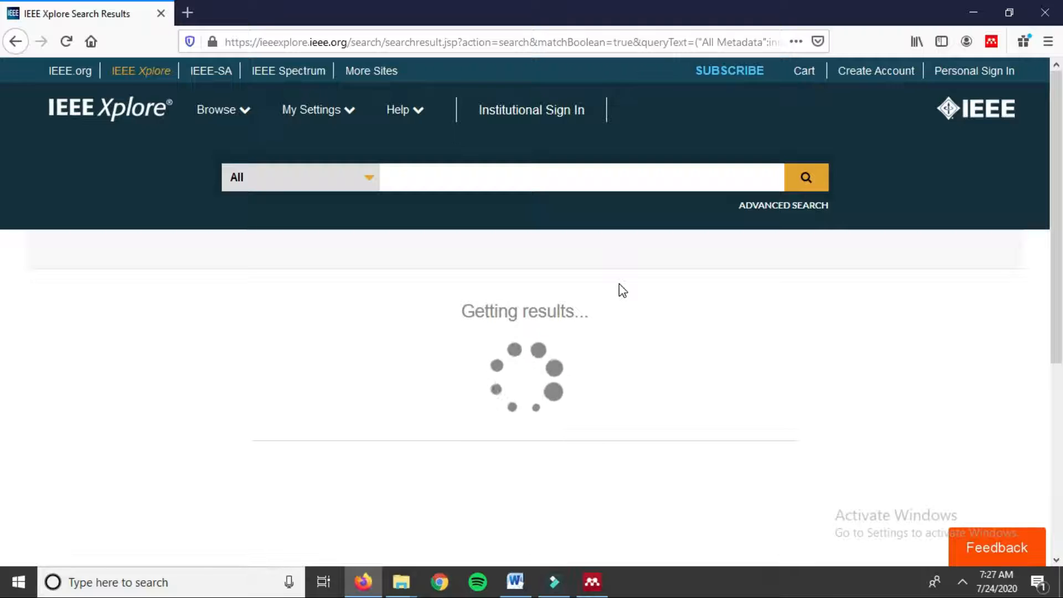
# Step: Scroll through the 46 filtered 'initial centroid' results
pyautogui.scroll(-2, 619, 283)
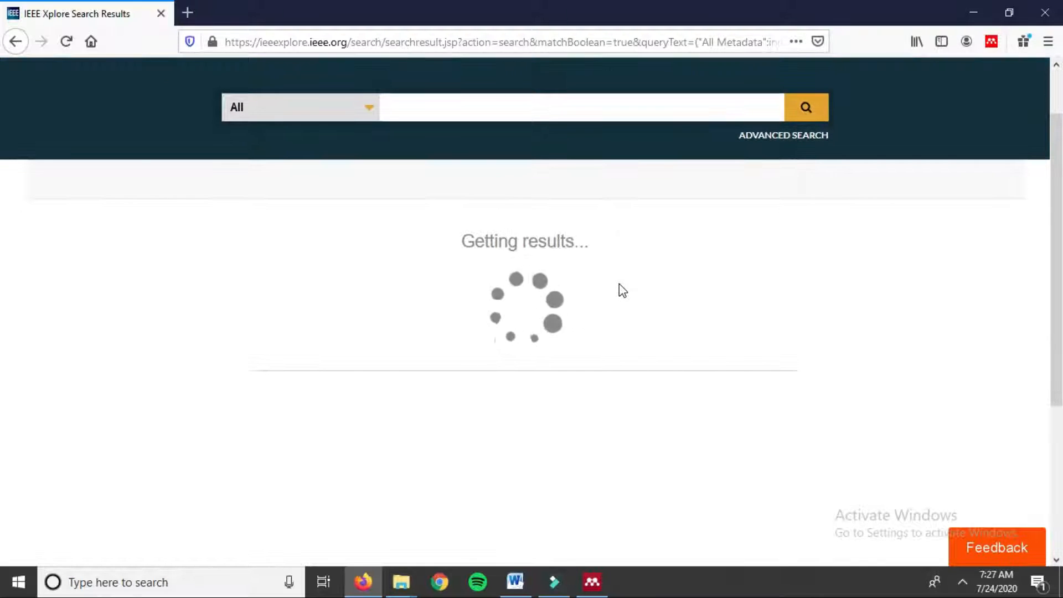
pyautogui.scroll(-2, 619, 285)
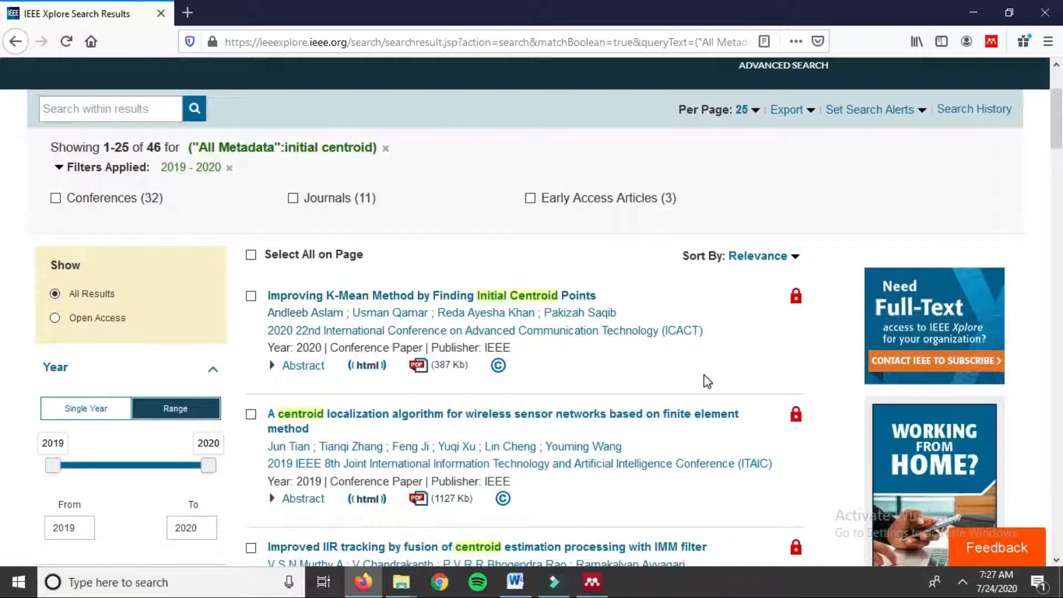
pyautogui.scroll(-2, 704, 374)
pyautogui.scroll(-2, 586, 338)
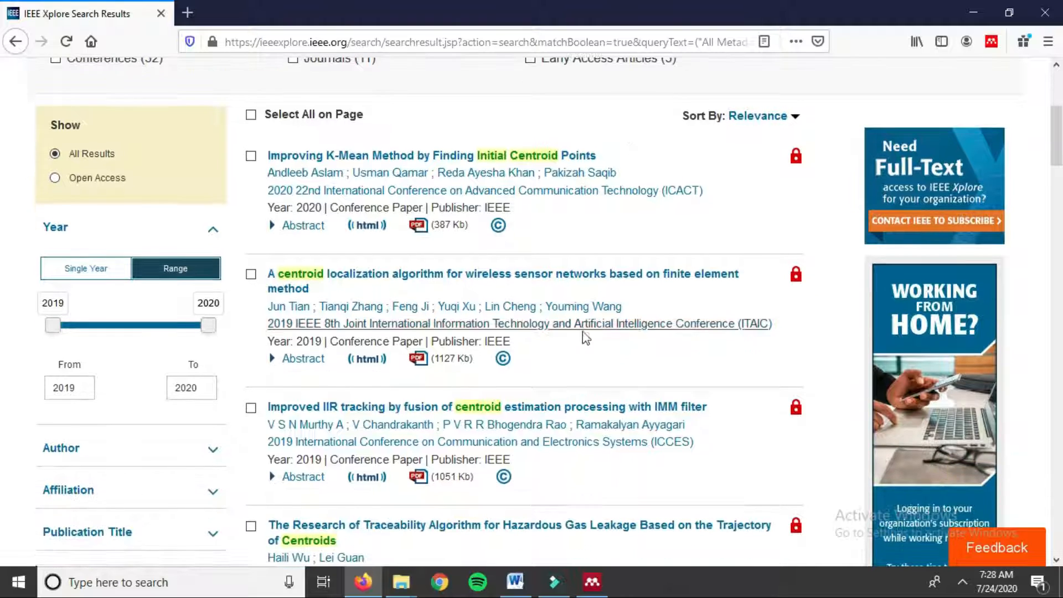
pyautogui.scroll(-2, 498, 416)
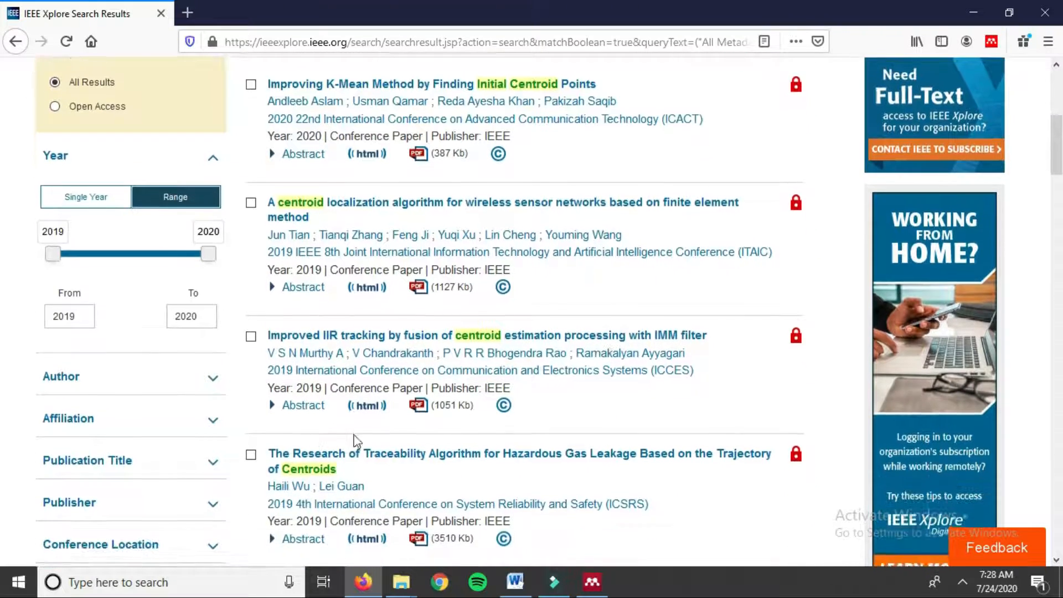
pyautogui.scroll(-6, 354, 441)
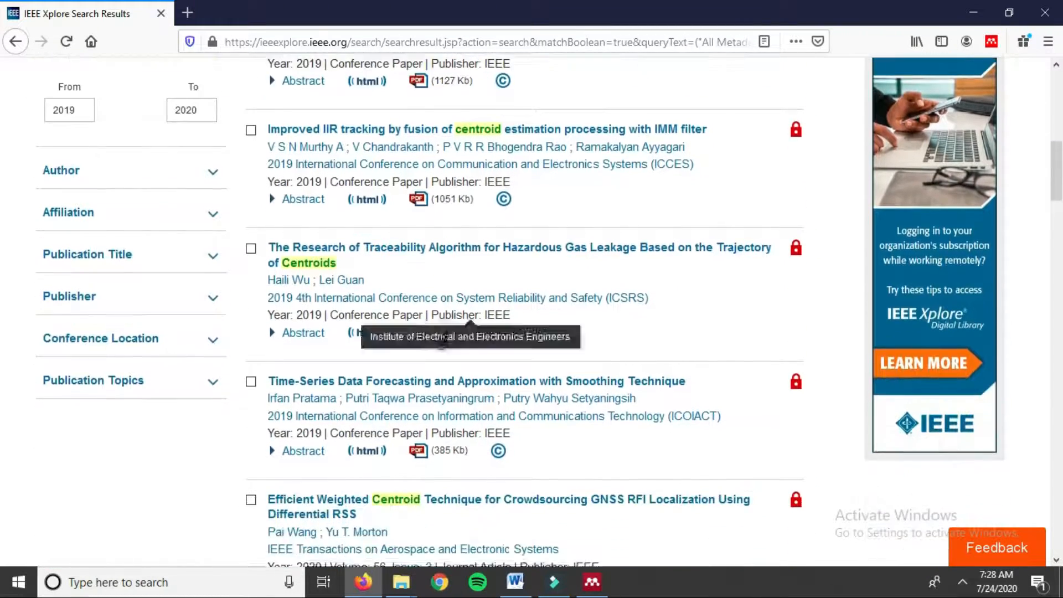
pyautogui.scroll(-8, 442, 339)
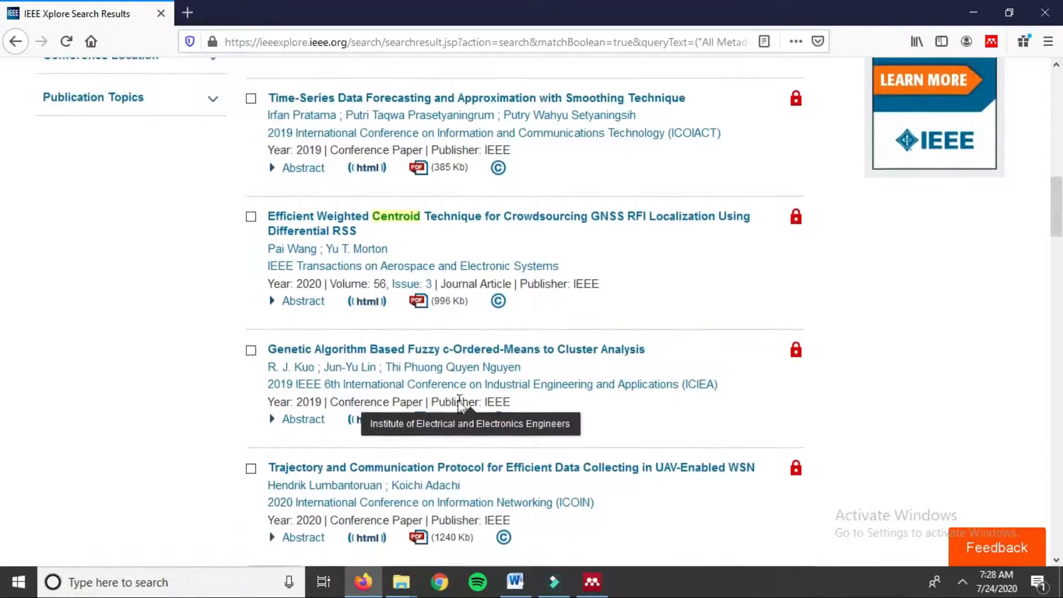
pyautogui.scroll(-2, 460, 399)
pyautogui.scroll(2, 488, 332)
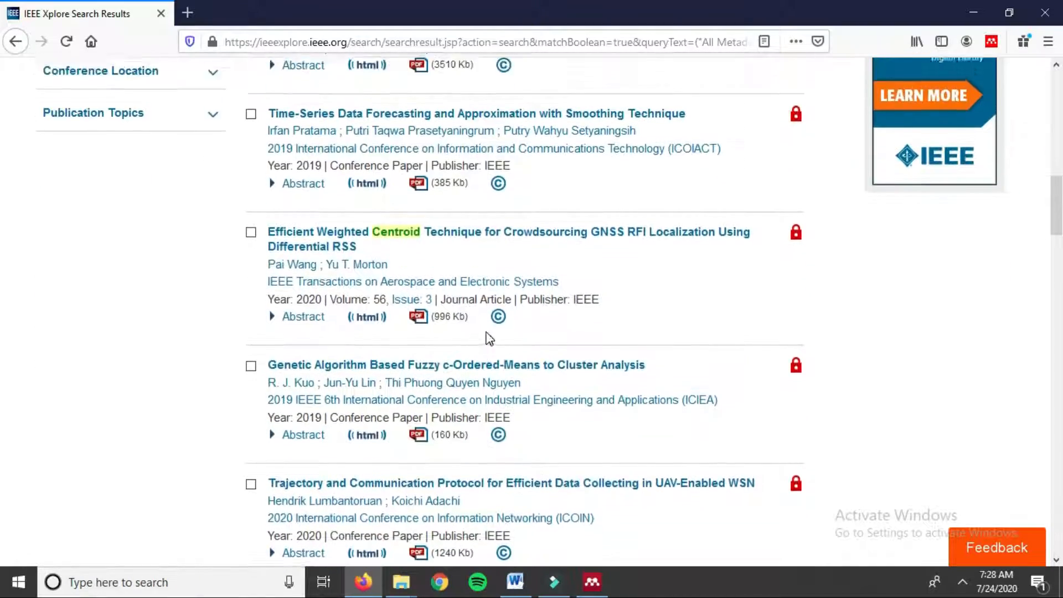
pyautogui.scroll(6, 488, 337)
pyautogui.scroll(5, 471, 348)
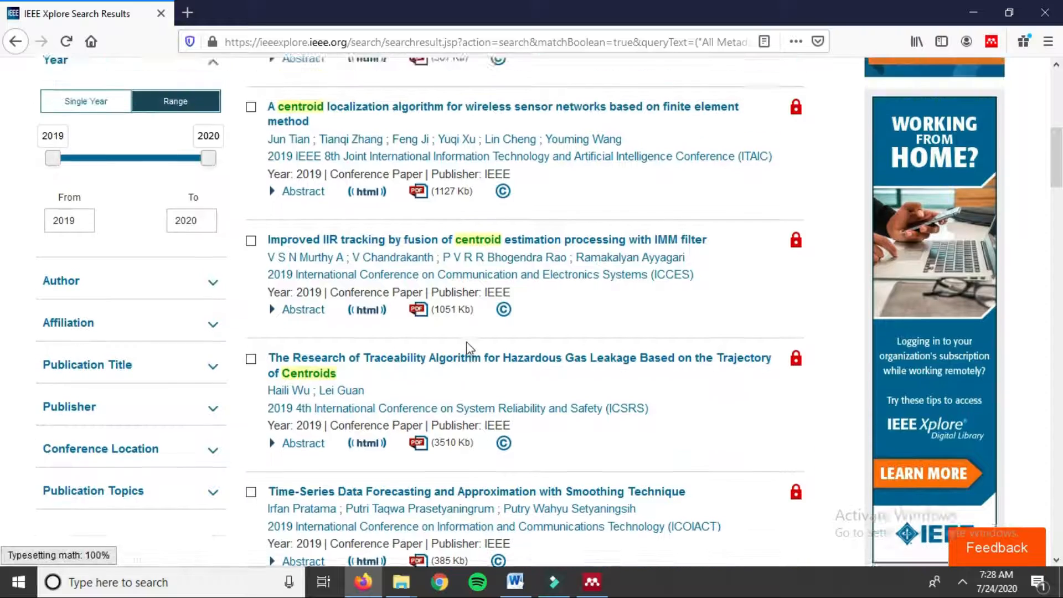
pyautogui.scroll(2, 431, 363)
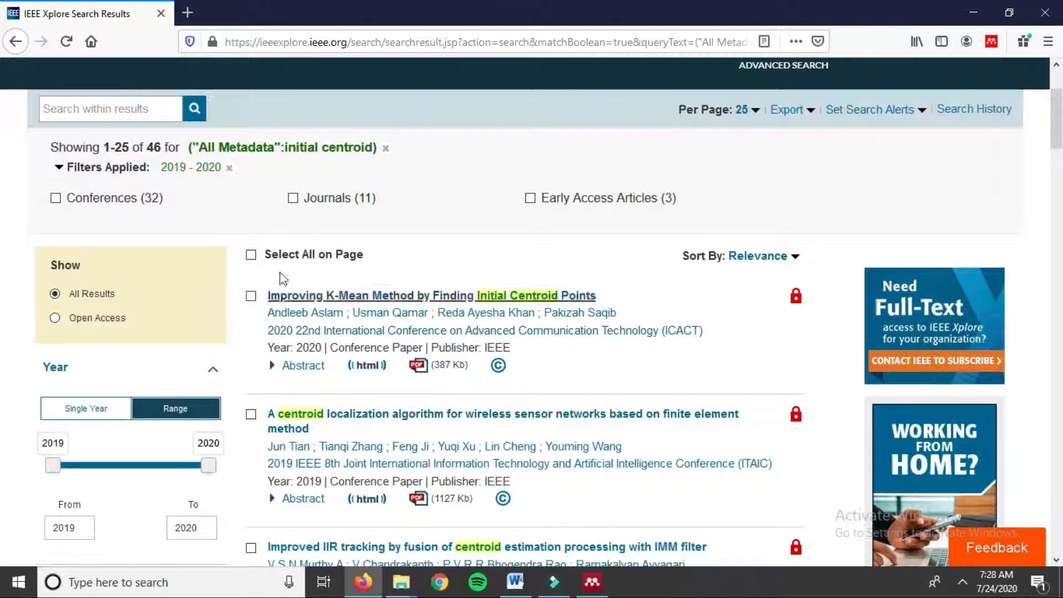
pyautogui.scroll(-2, 357, 280)
pyautogui.scroll(-2, 450, 301)
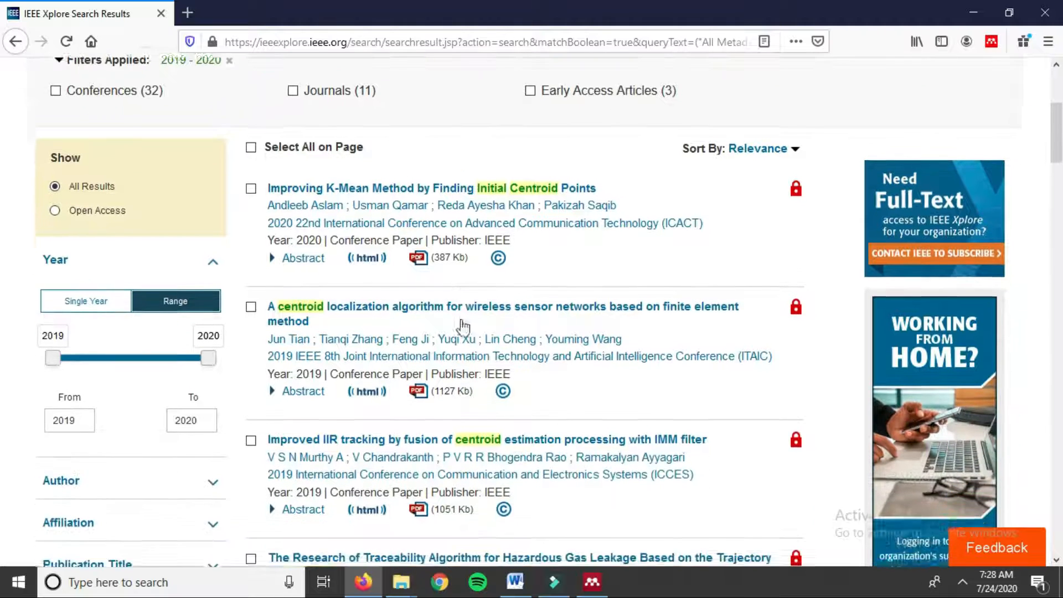
pyautogui.scroll(2, 570, 248)
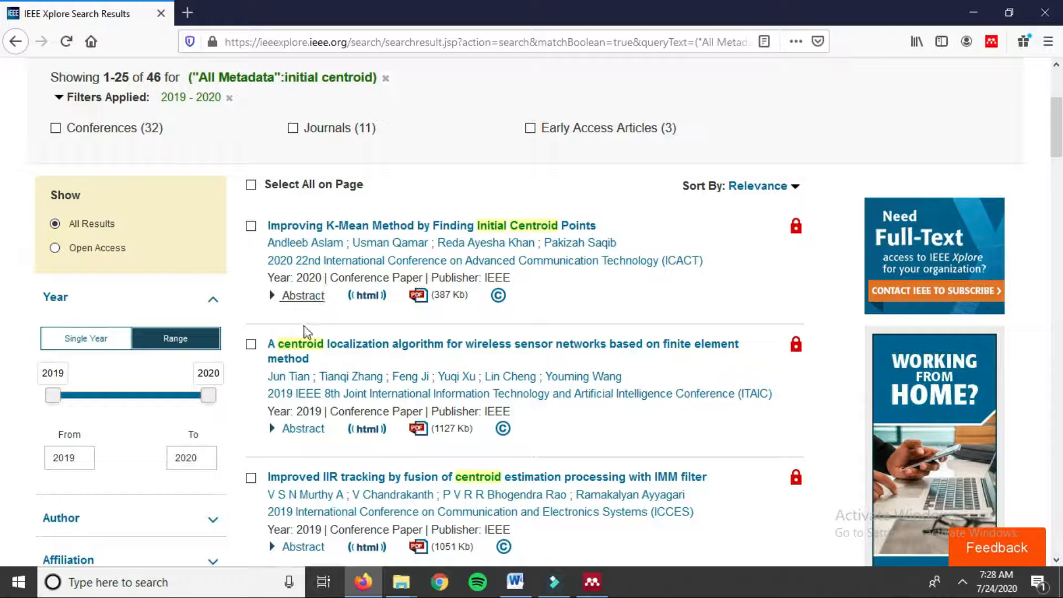
# Step: Open 'Improving K-Mean Method by Finding Initial Centroid Points' and read through its abstract and conference details
pyautogui.click(305, 228)
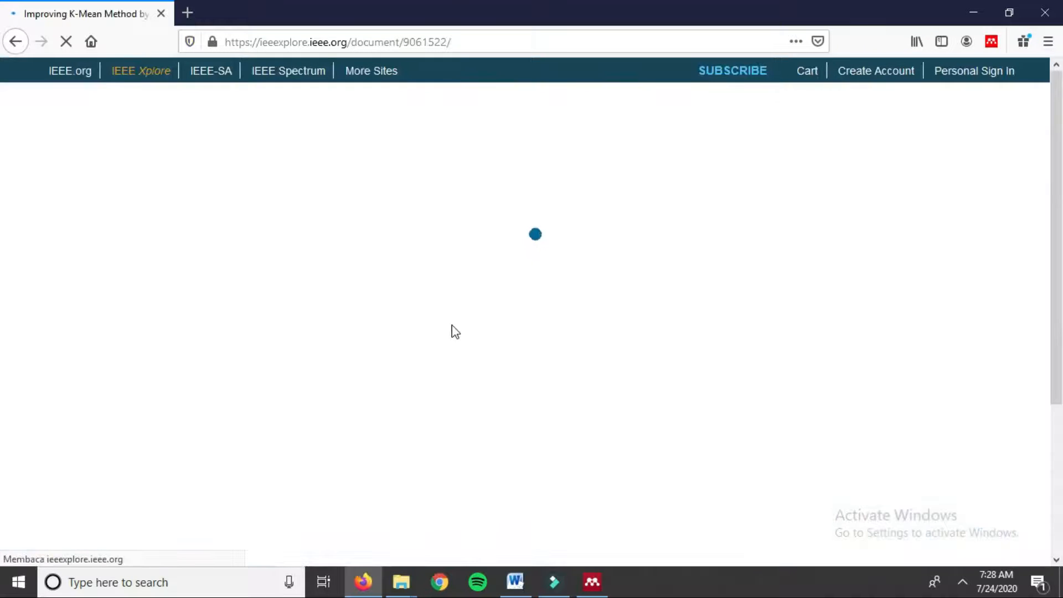
pyautogui.scroll(-3, 432, 313)
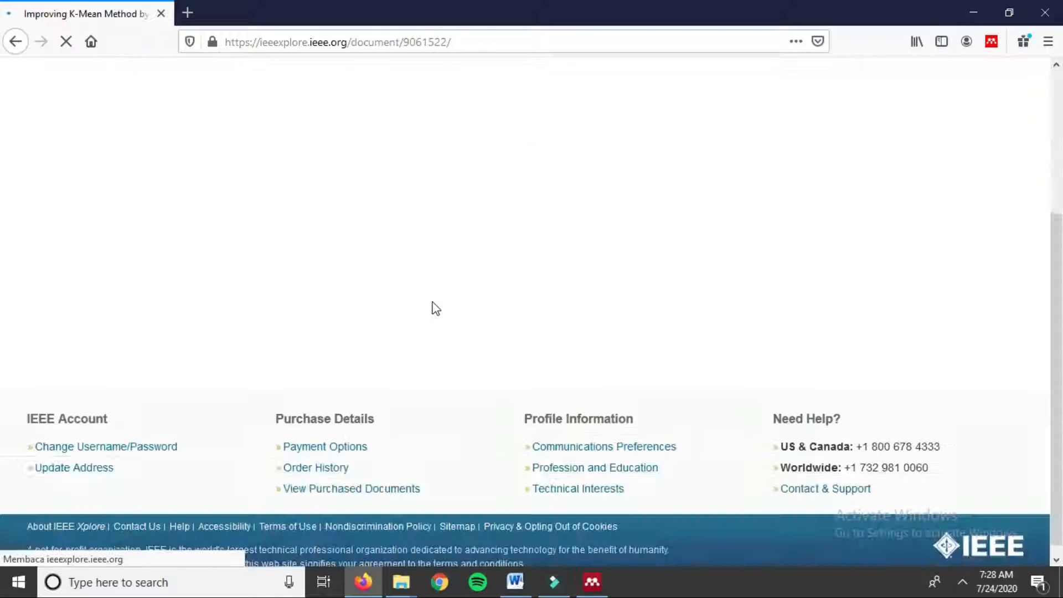
pyautogui.scroll(4, 451, 294)
pyautogui.scroll(-3, 449, 298)
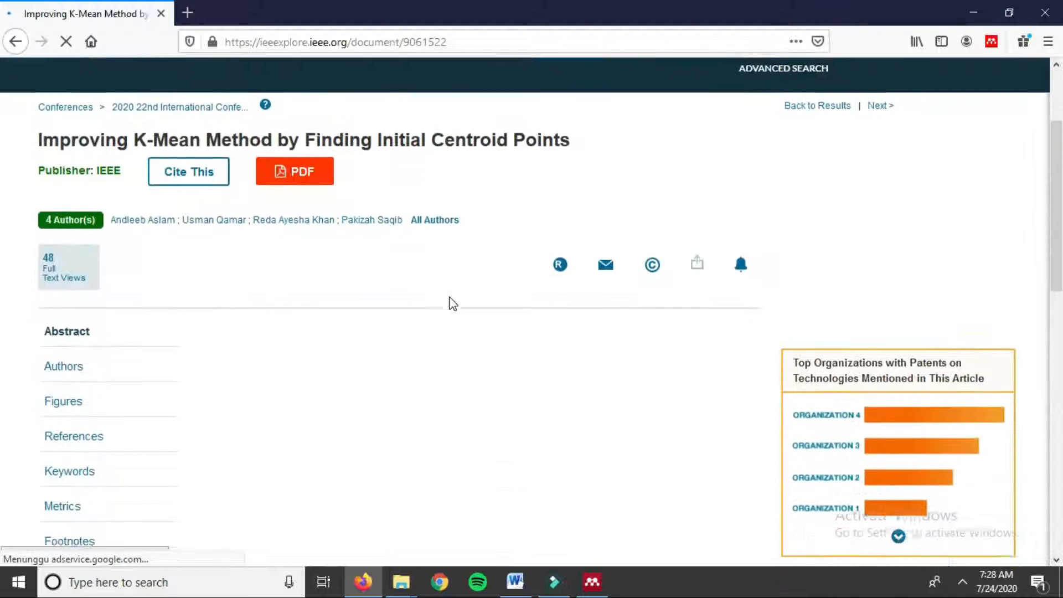
pyautogui.scroll(-10, 437, 305)
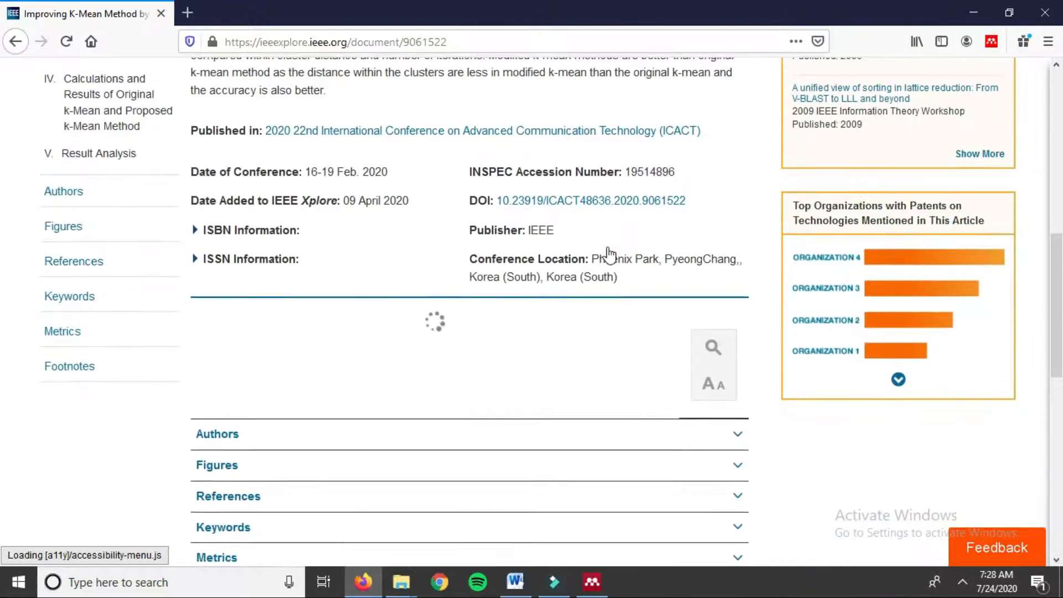
pyautogui.scroll(-1, 677, 296)
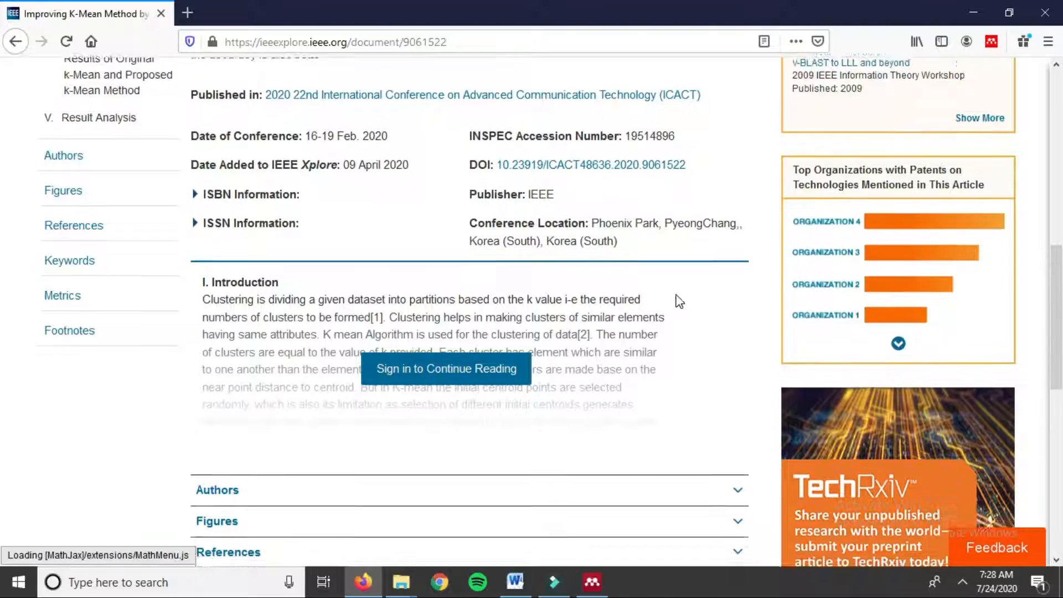
pyautogui.scroll(3, 672, 292)
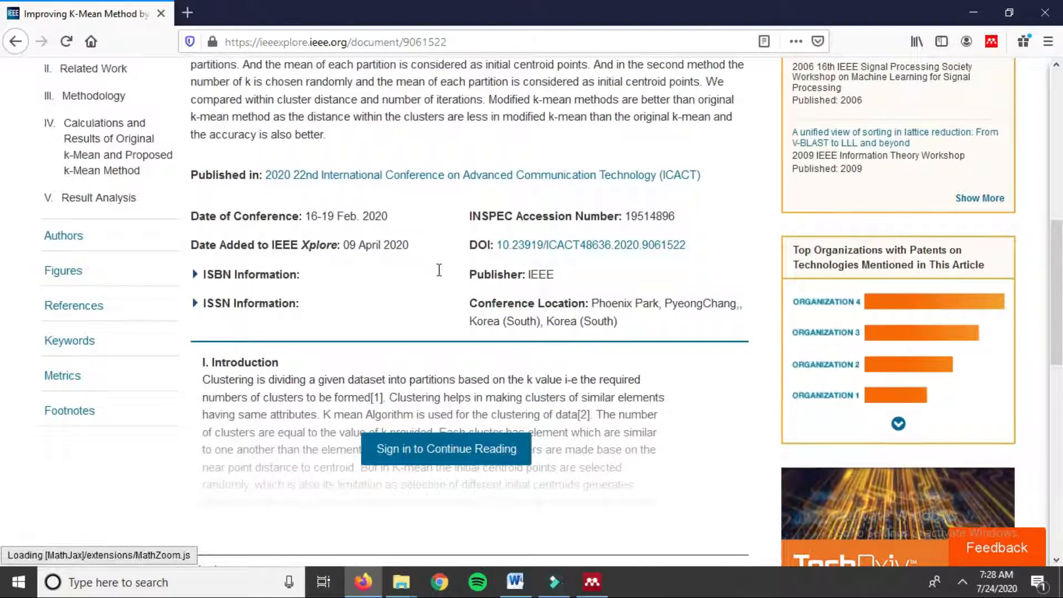
pyautogui.scroll(10, 440, 270)
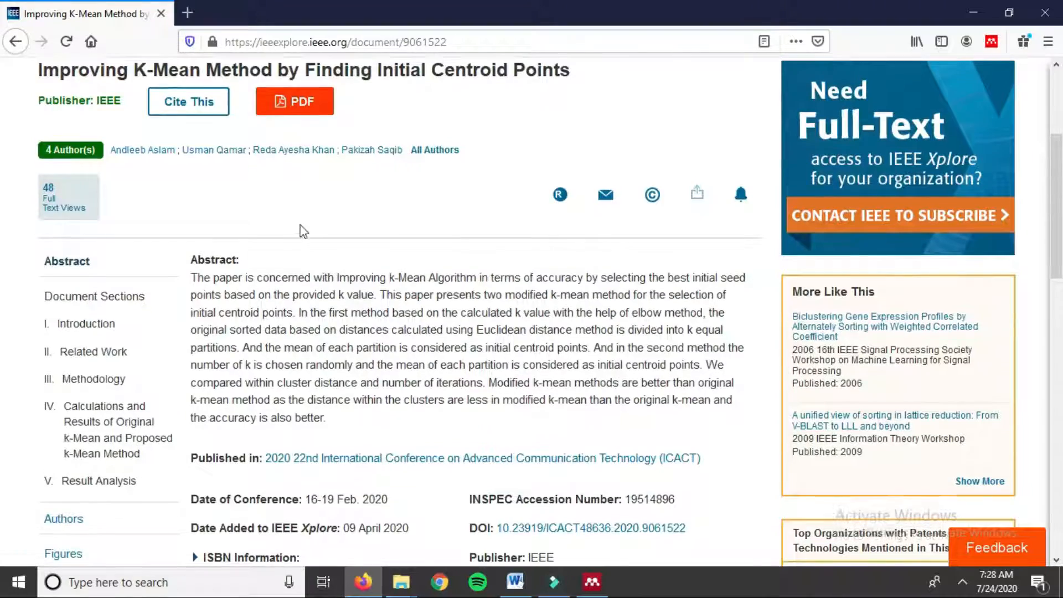
pyautogui.scroll(3, 324, 293)
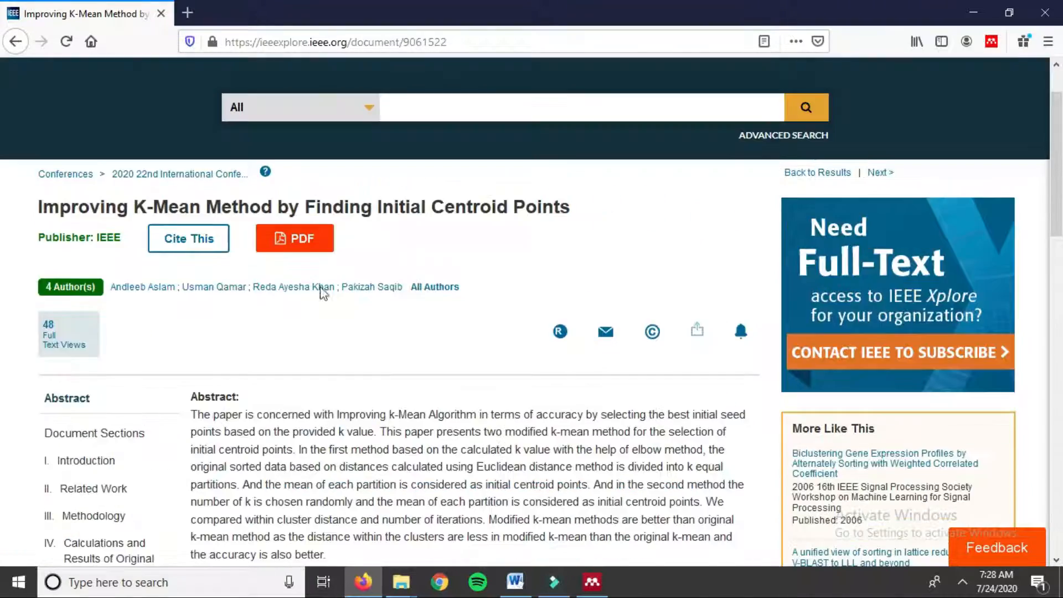
# Step: Add 'Improving K-Mean Method by Finding Initial Centroid Points' via the Web Importer, then check Mendeley Desktop
pyautogui.click(992, 42)
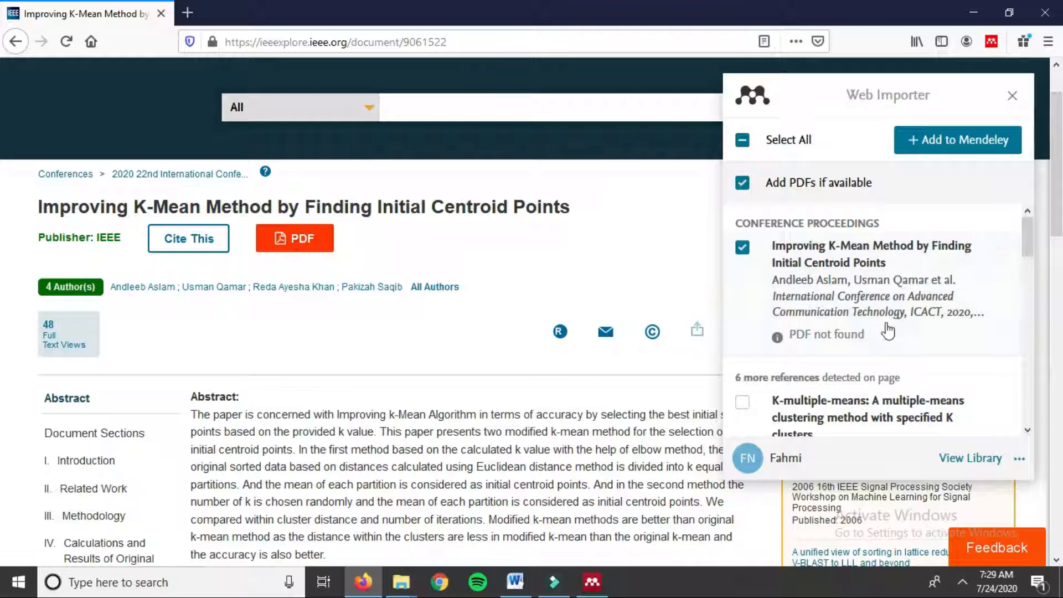
pyautogui.scroll(-2, 892, 305)
pyautogui.scroll(2, 919, 233)
pyautogui.click(951, 146)
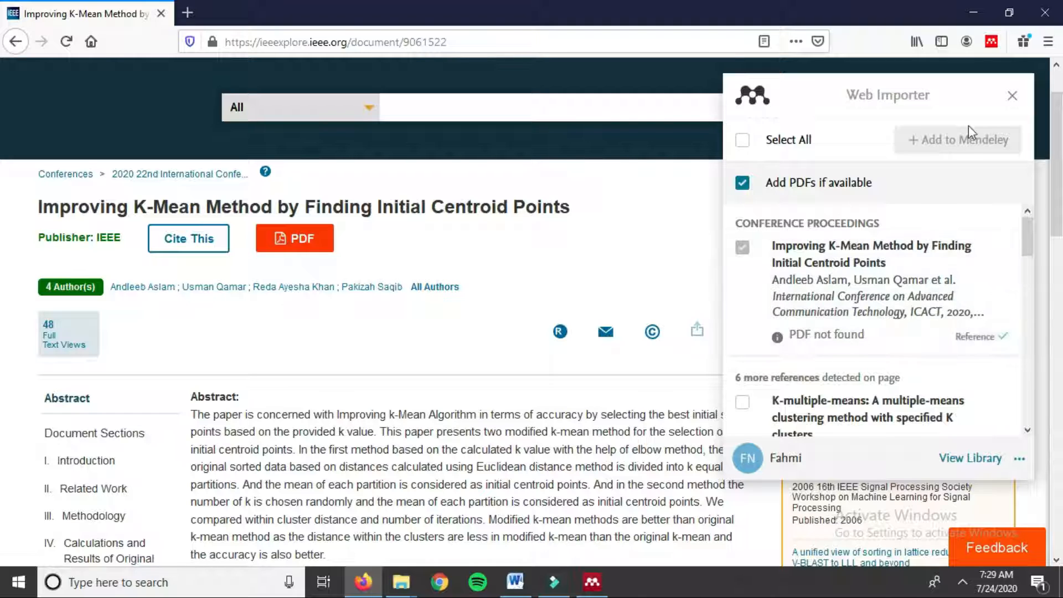
pyautogui.click(592, 582)
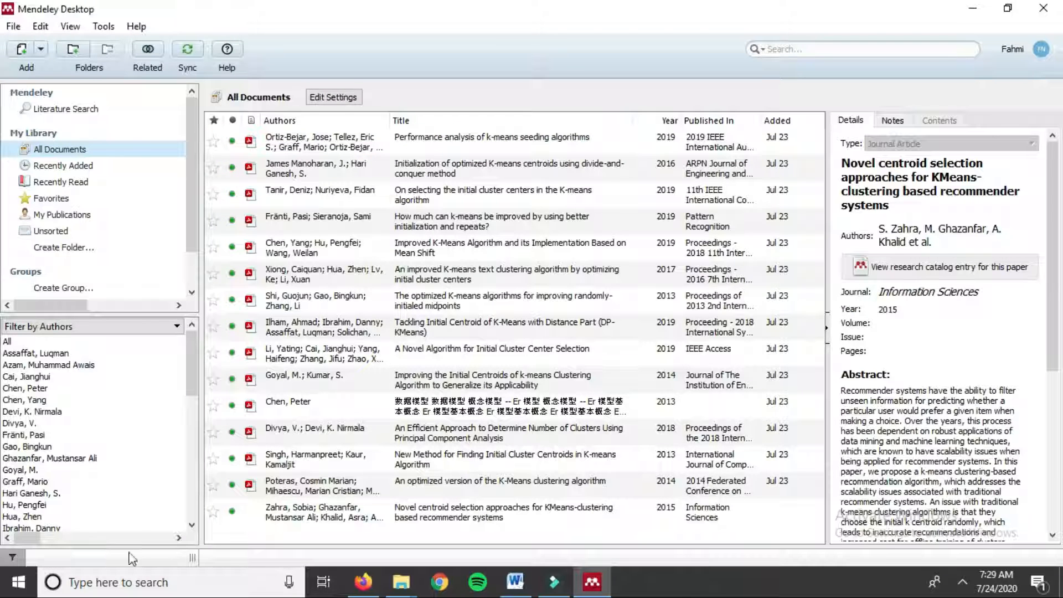
pyautogui.click(973, 15)
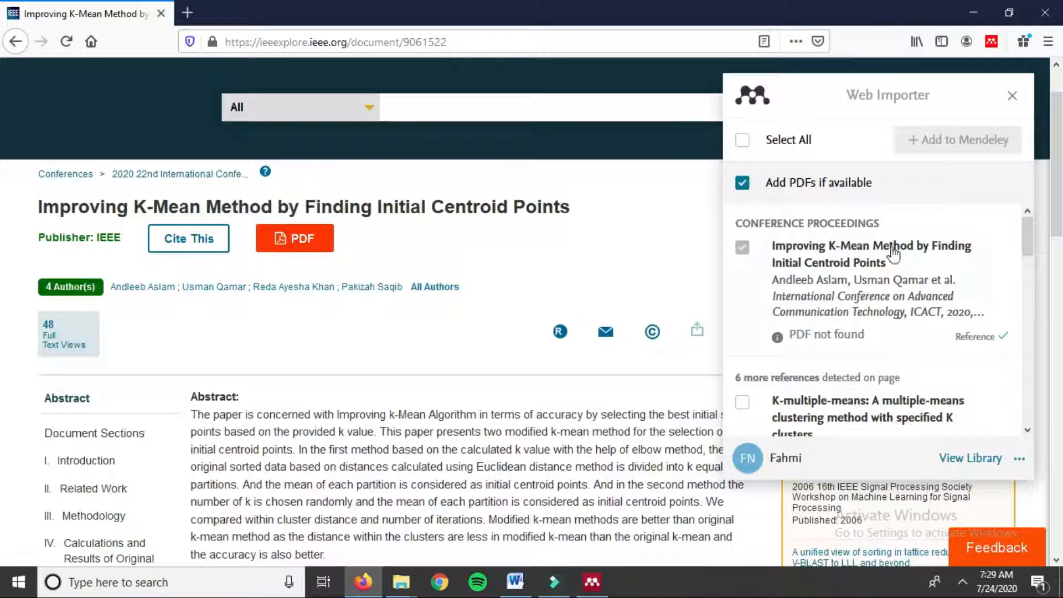
# Step: Open the online Mendeley library, dismissing the welcome message and the Add and Create tip
pyautogui.click(977, 464)
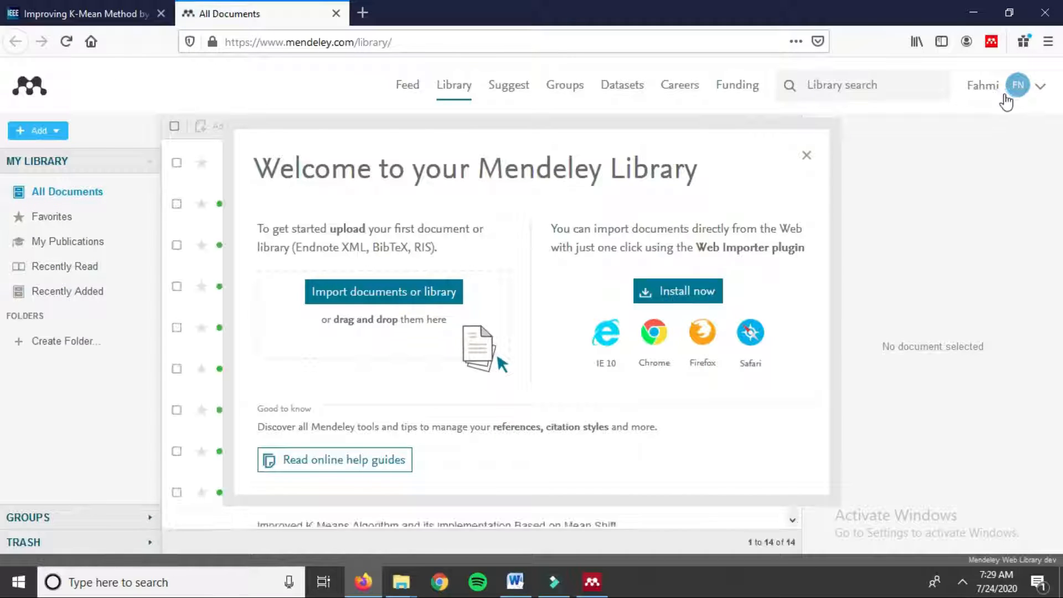
pyautogui.click(122, 14)
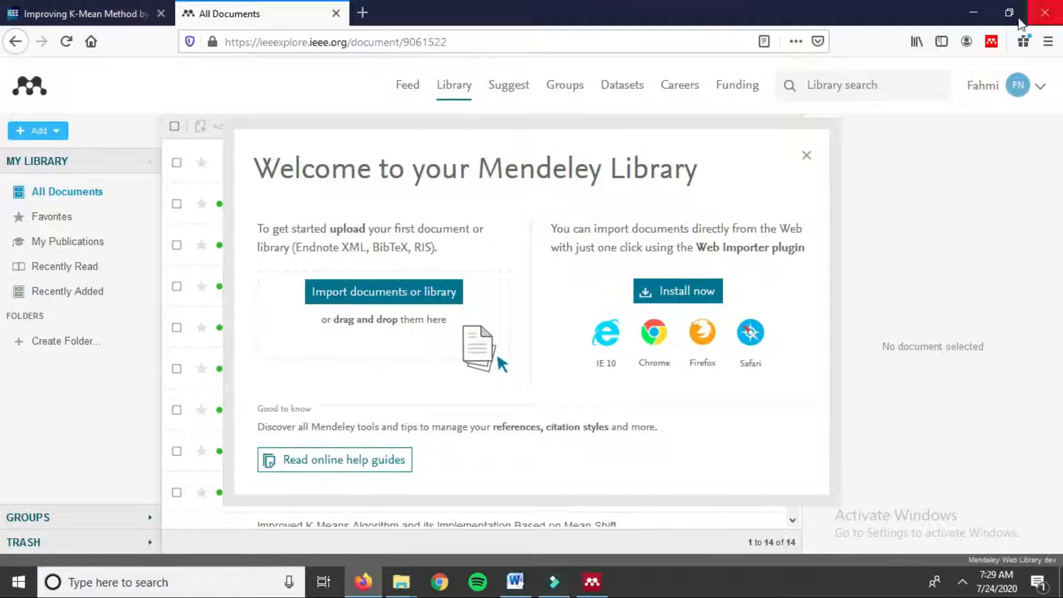
pyautogui.click(993, 42)
pyautogui.click(980, 483)
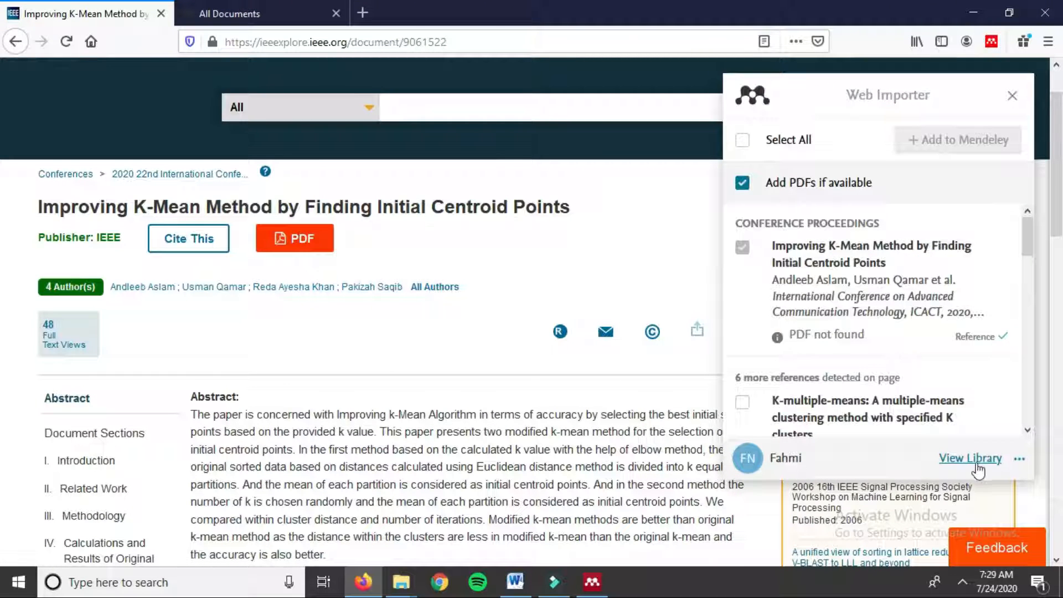
pyautogui.click(977, 466)
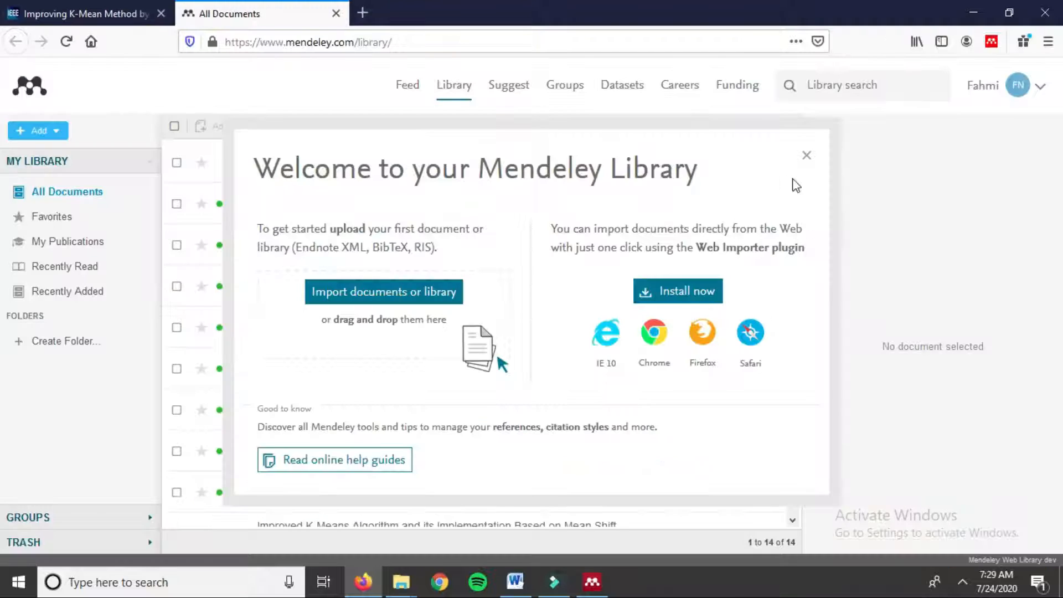
pyautogui.click(807, 155)
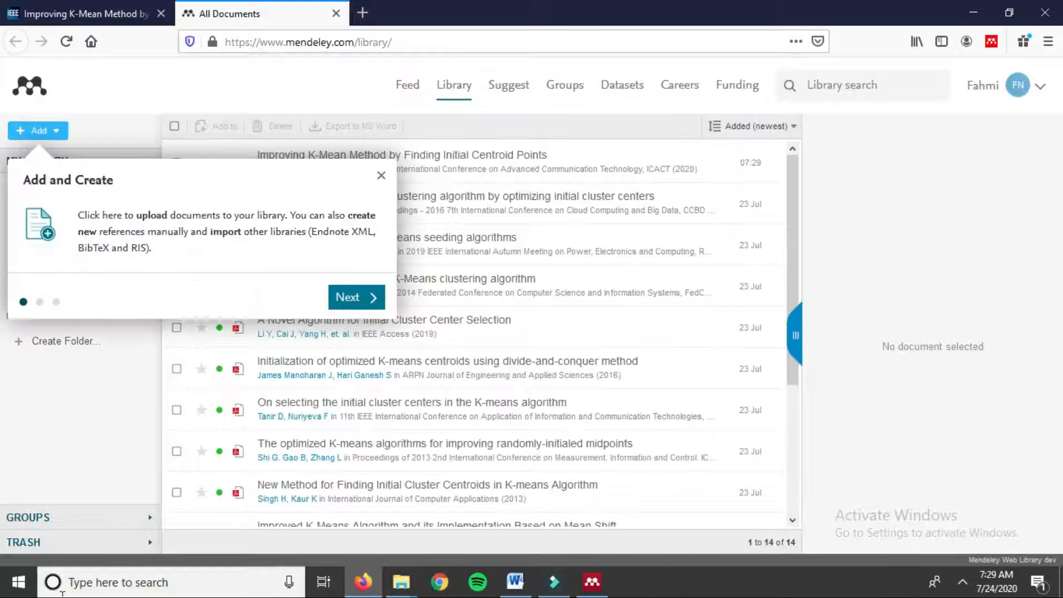
pyautogui.click(381, 175)
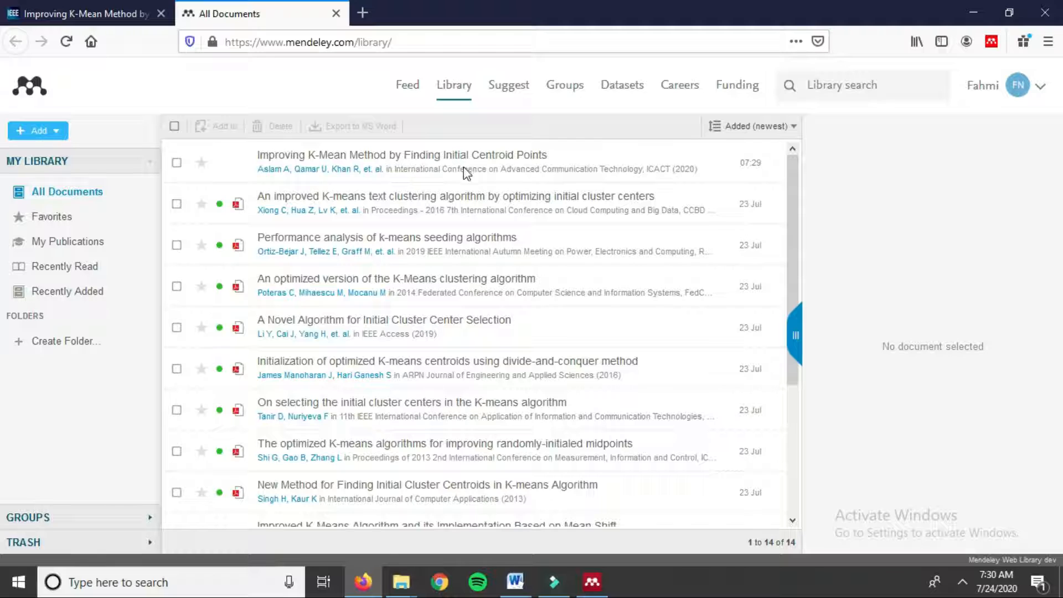
# Step: Return to All Documents, where the K-Mean Method paper is listed first among 14
pyautogui.click(52, 6)
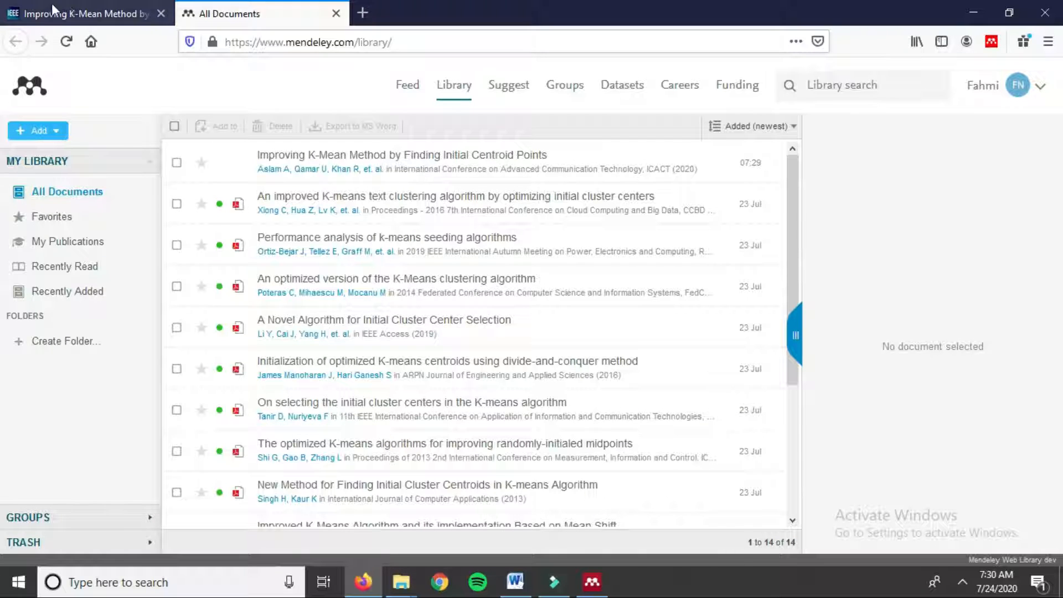
pyautogui.click(263, 9)
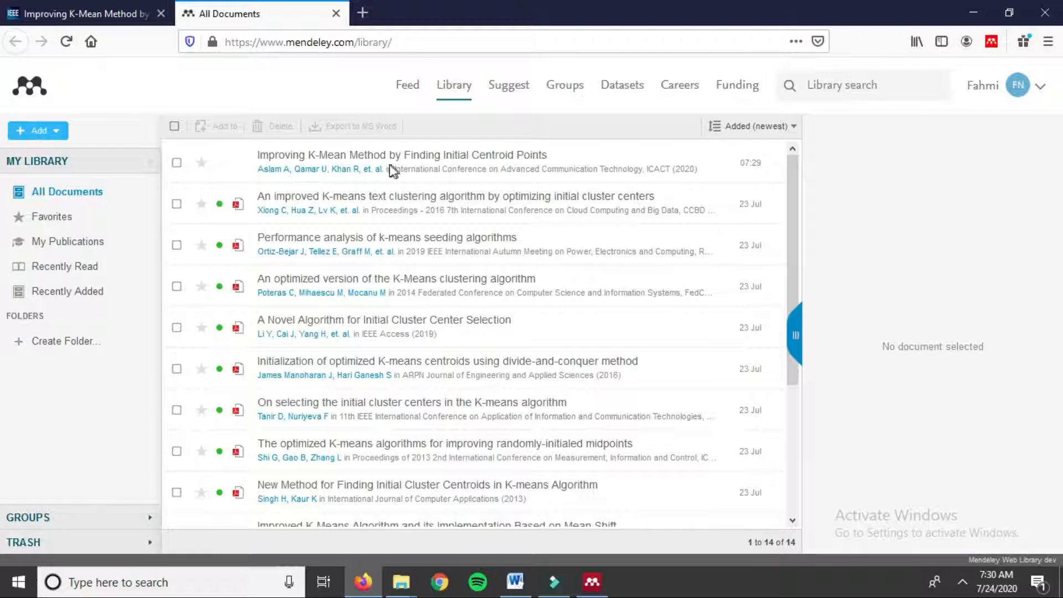
pyautogui.click(32, 5)
pyautogui.click(327, 12)
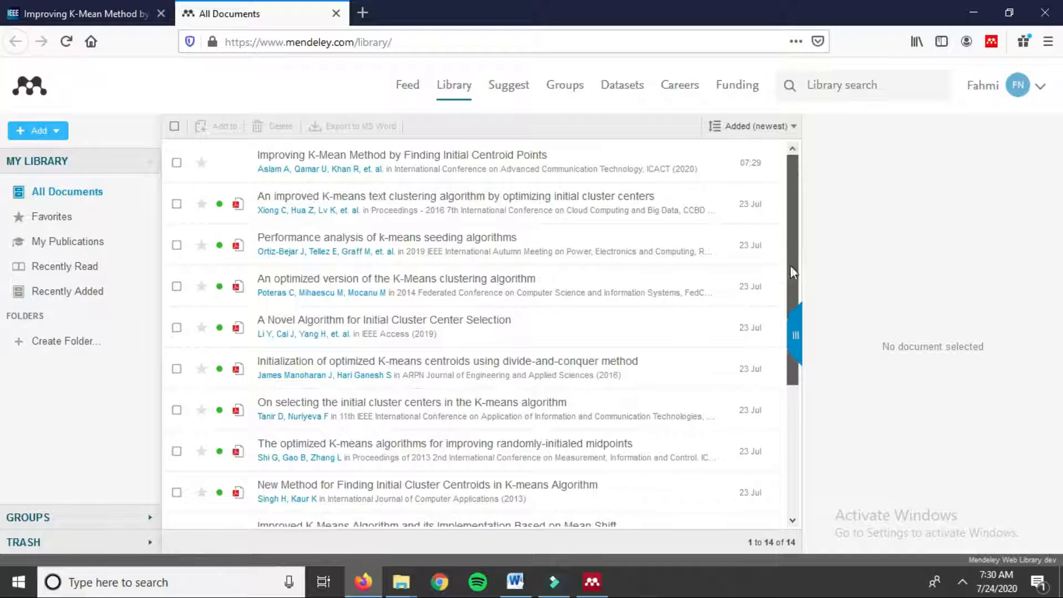
# Step: Show the details of the newly imported Improving K-Mean Method paper in the web library
pyautogui.moveTo(790, 265); pyautogui.dragTo(796, 416)
pyautogui.scroll(4, 771, 306)
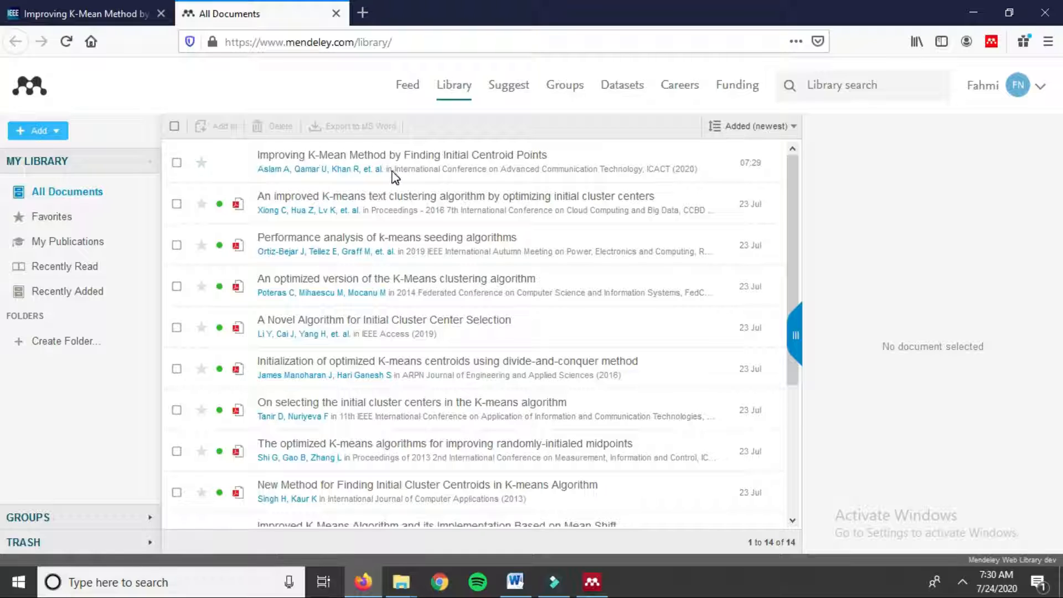
pyautogui.click(327, 163)
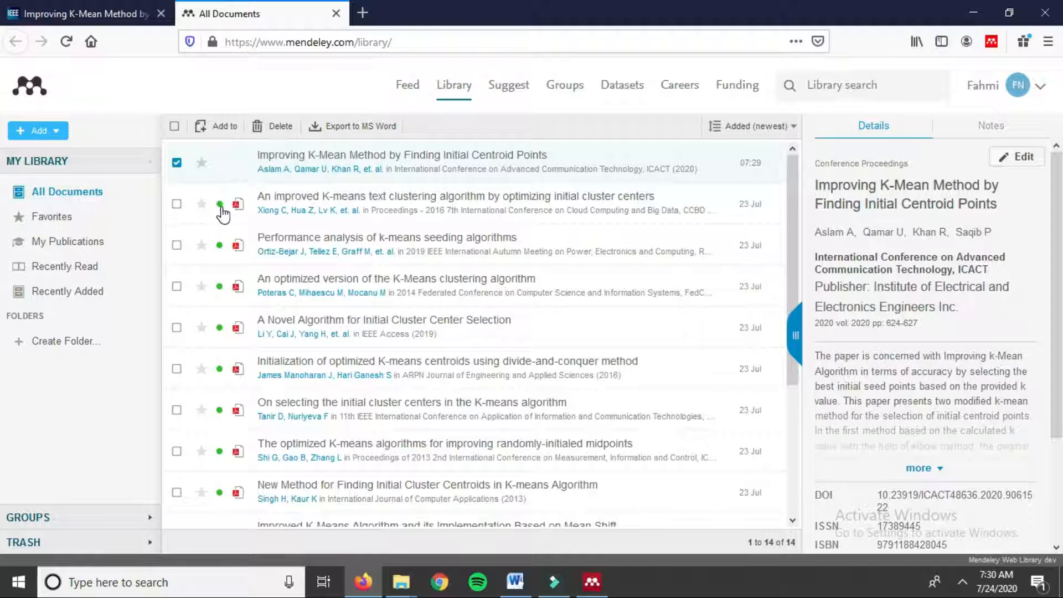
# Step: Bring the Mendeley Desktop All Documents library to the front
pyautogui.click(592, 582)
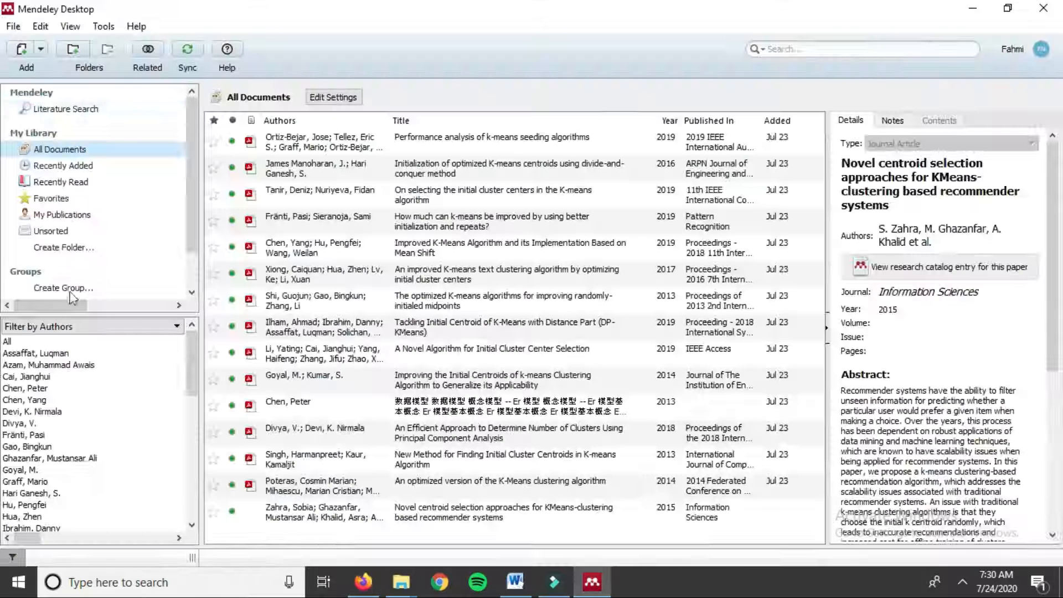
pyautogui.click(973, 9)
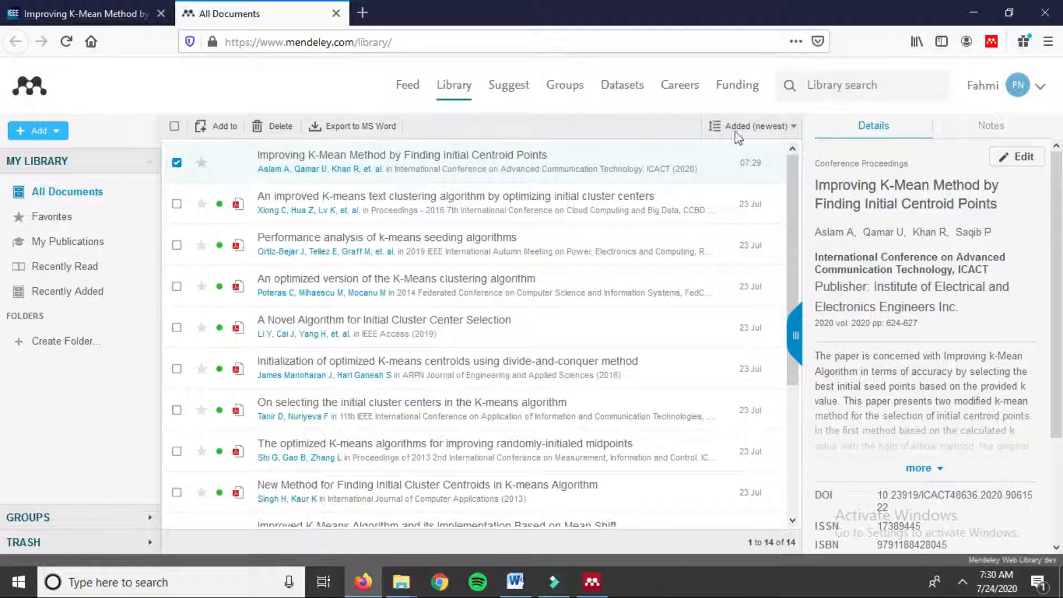
pyautogui.click(592, 581)
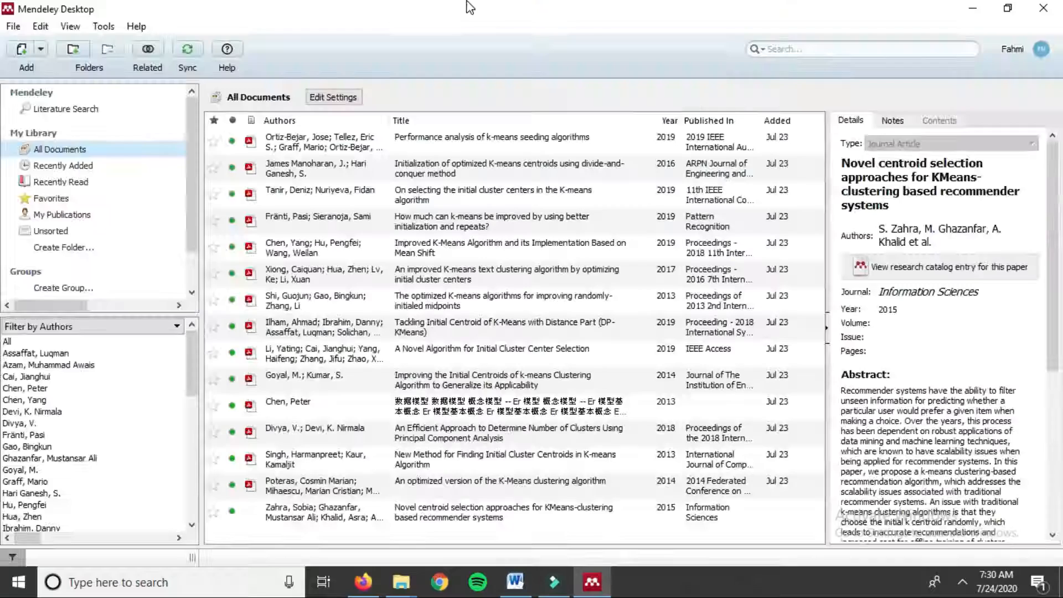
# Step: Move the Mendeley Desktop window aside and sync it with the web library
pyautogui.moveTo(474, 34); pyautogui.dragTo(803, 98)
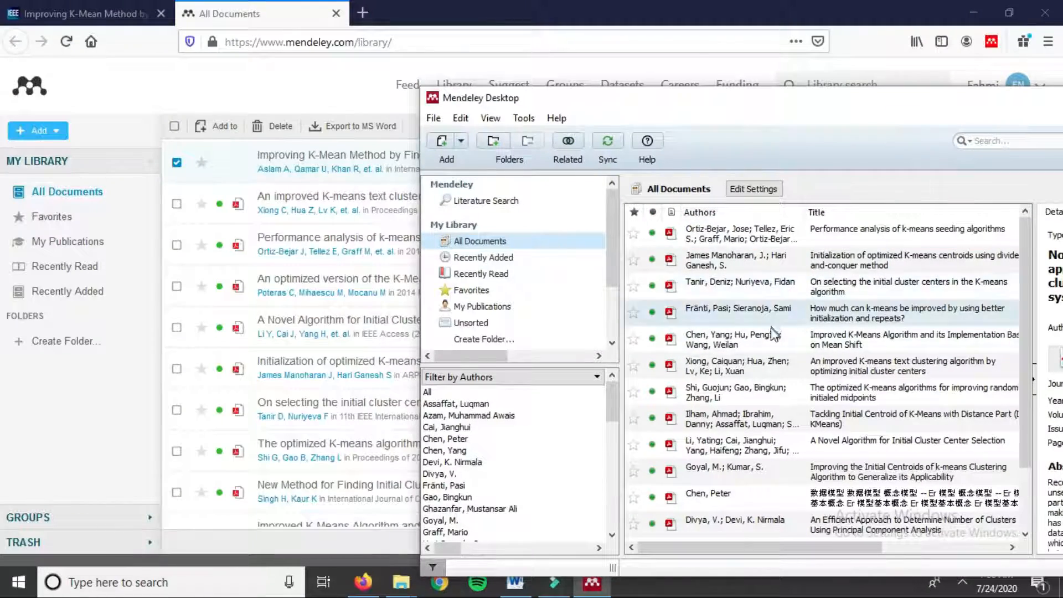
pyautogui.moveTo(682, 101); pyautogui.dragTo(717, 139)
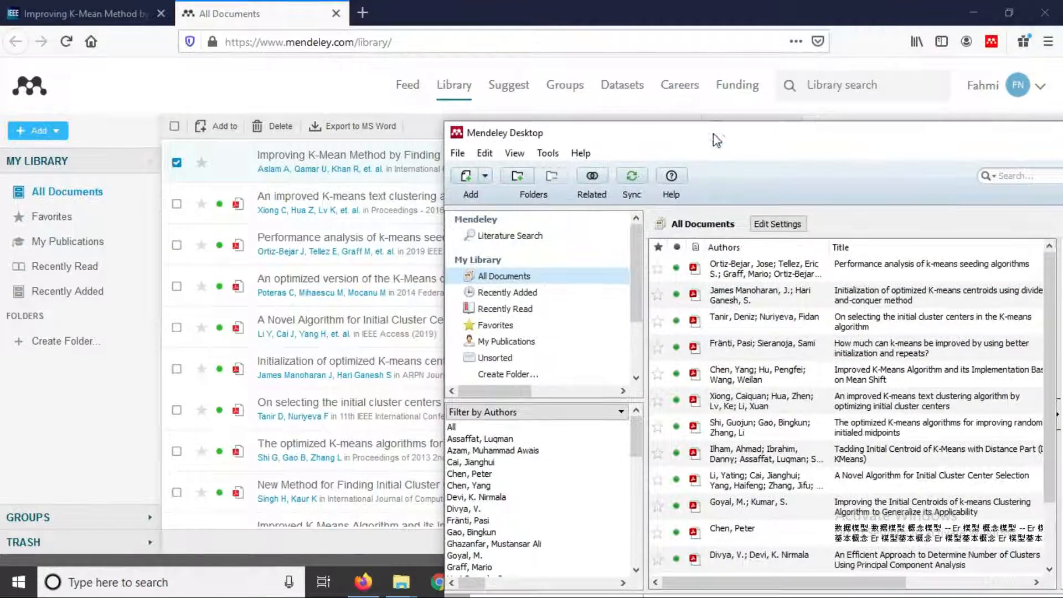
pyautogui.click(635, 179)
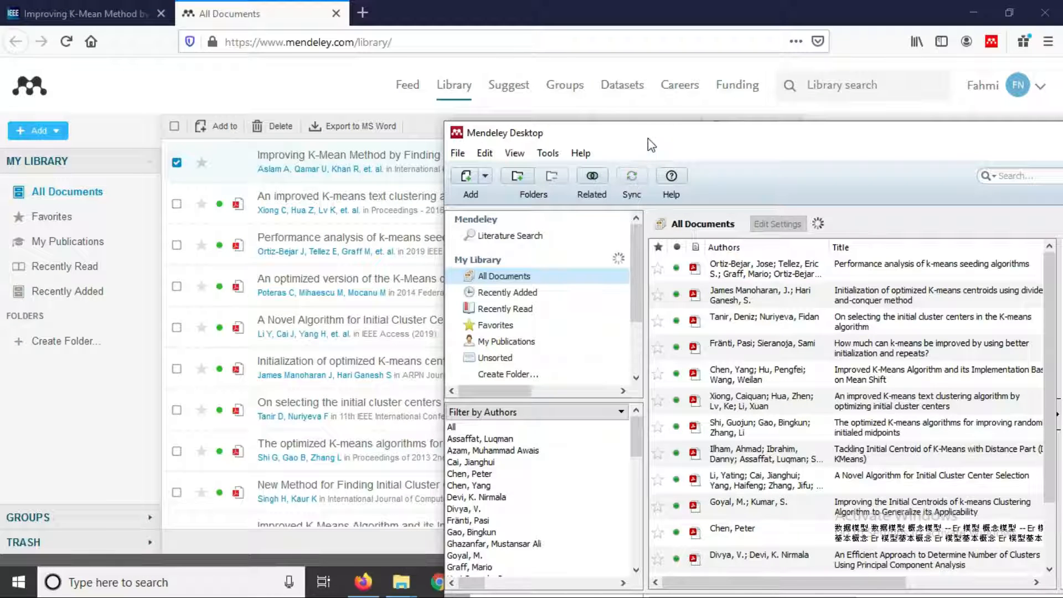
pyautogui.moveTo(652, 145); pyautogui.dragTo(613, 117)
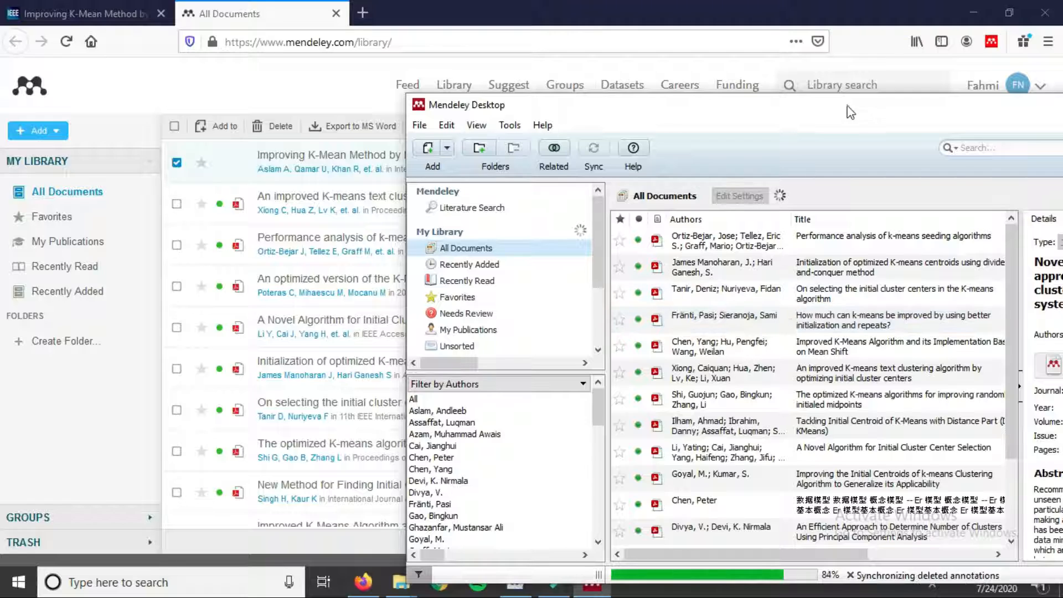
pyautogui.moveTo(851, 113); pyautogui.dragTo(784, 89)
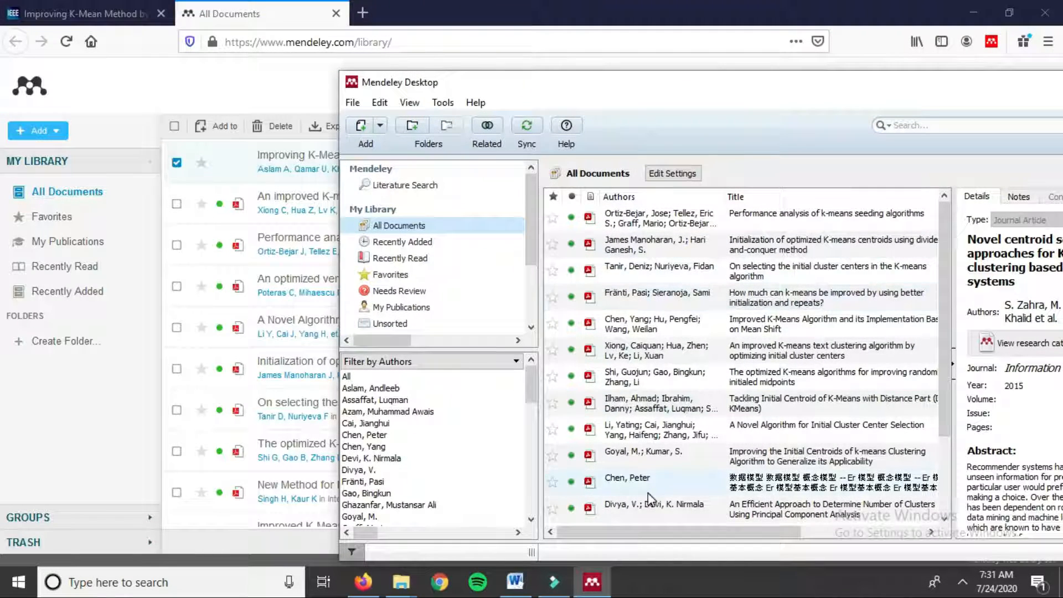
pyautogui.scroll(-2, 649, 499)
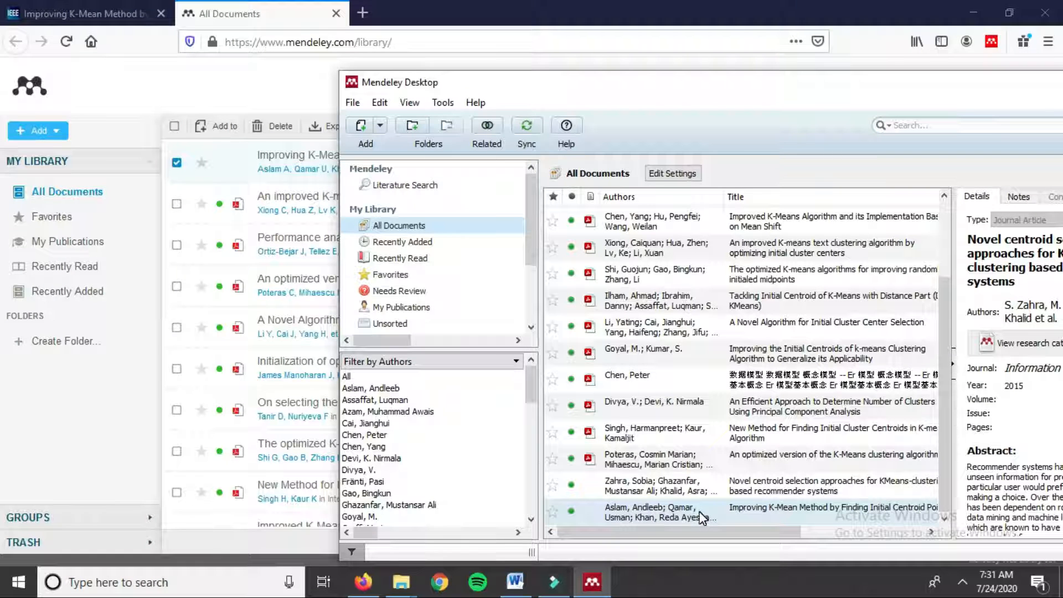
# Step: Reload the web library, then search Mendeley Desktop for the Improving K-Mean paper and open its details
pyautogui.click(182, 76)
pyautogui.click(66, 42)
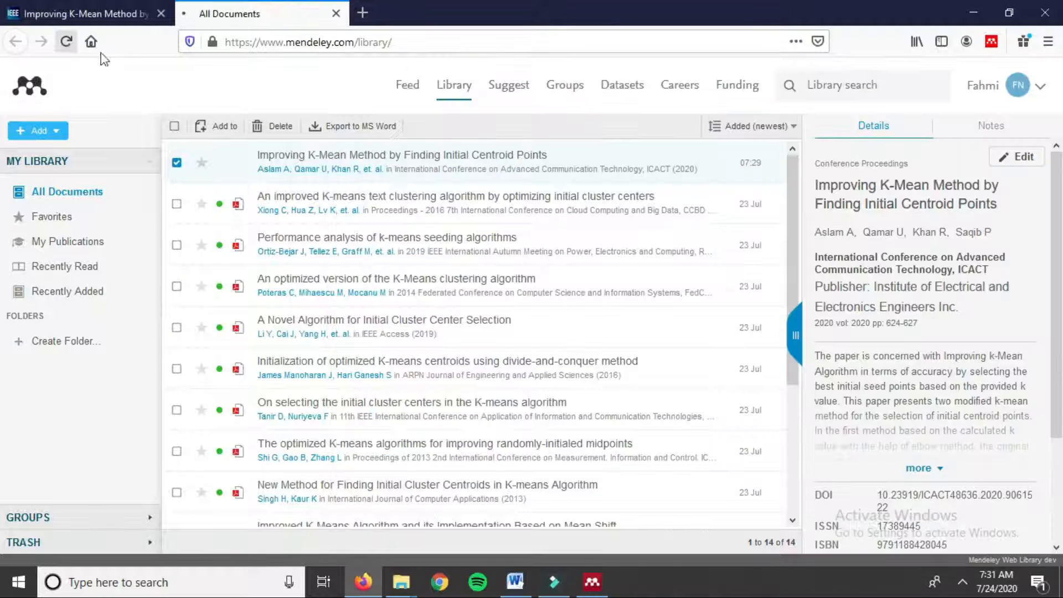
pyautogui.click(592, 582)
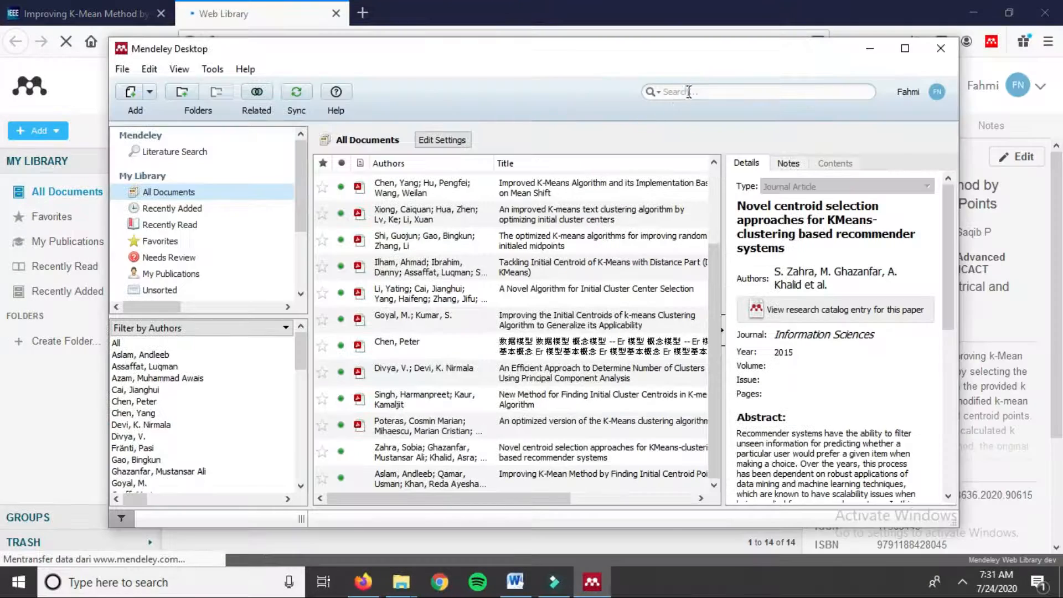
pyautogui.click(689, 89)
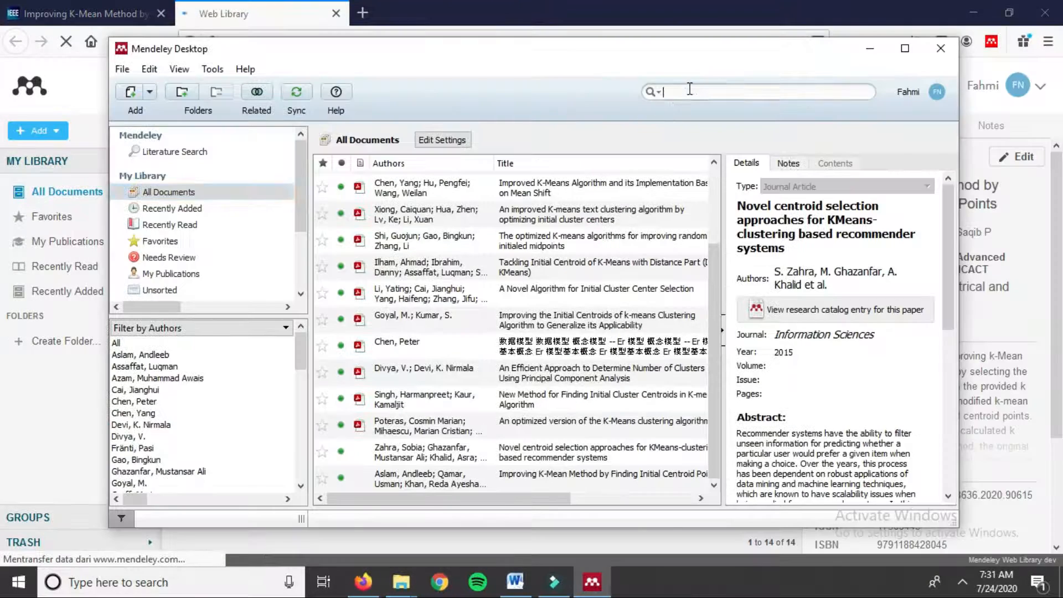
pyautogui.write('imptr')
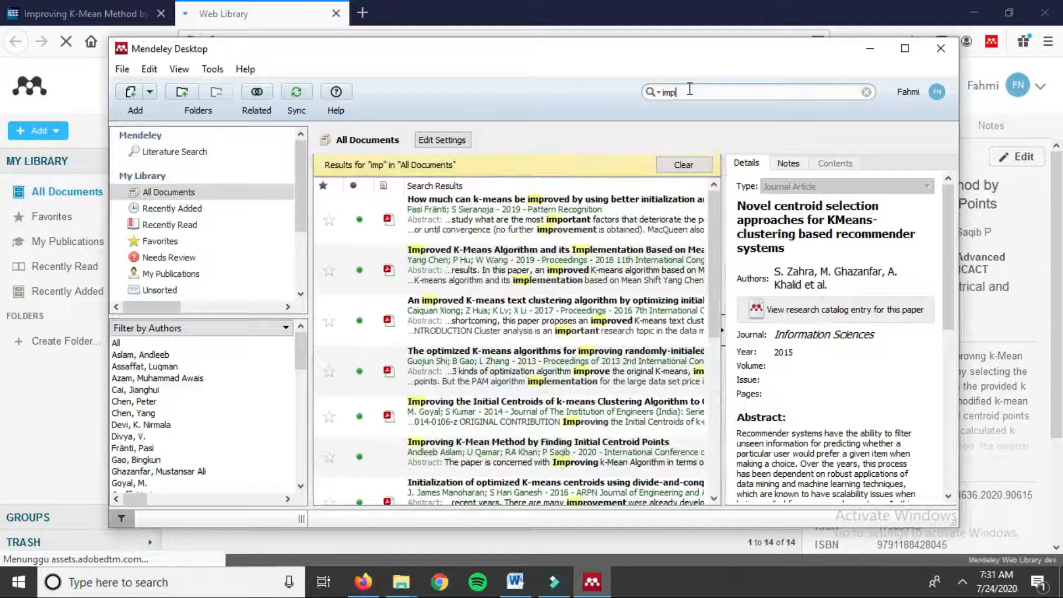
pyautogui.press('BackSpace')
pyautogui.press('BackSpace')
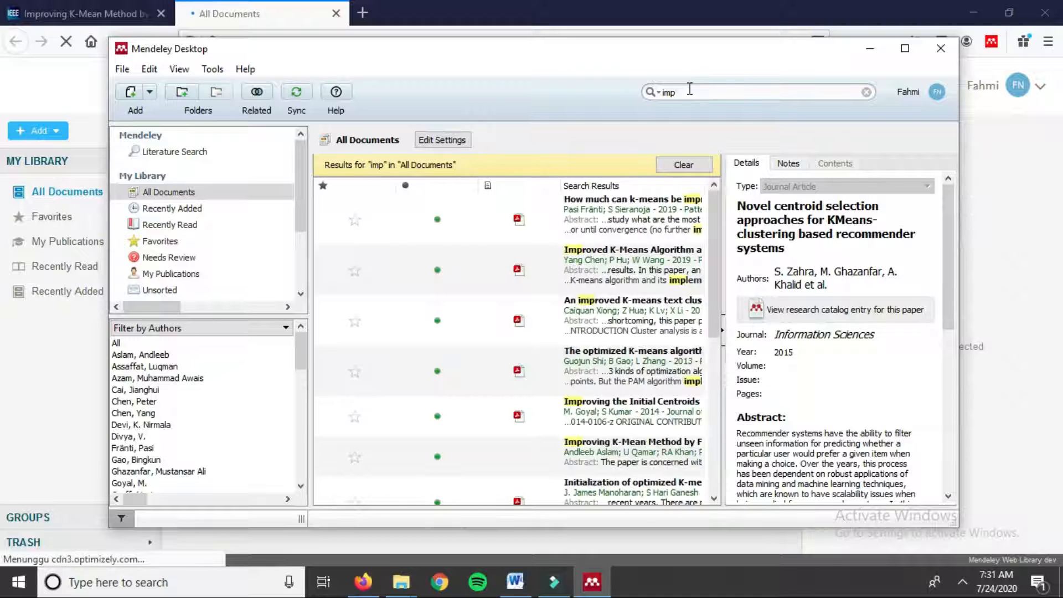
pyautogui.write('rovin')
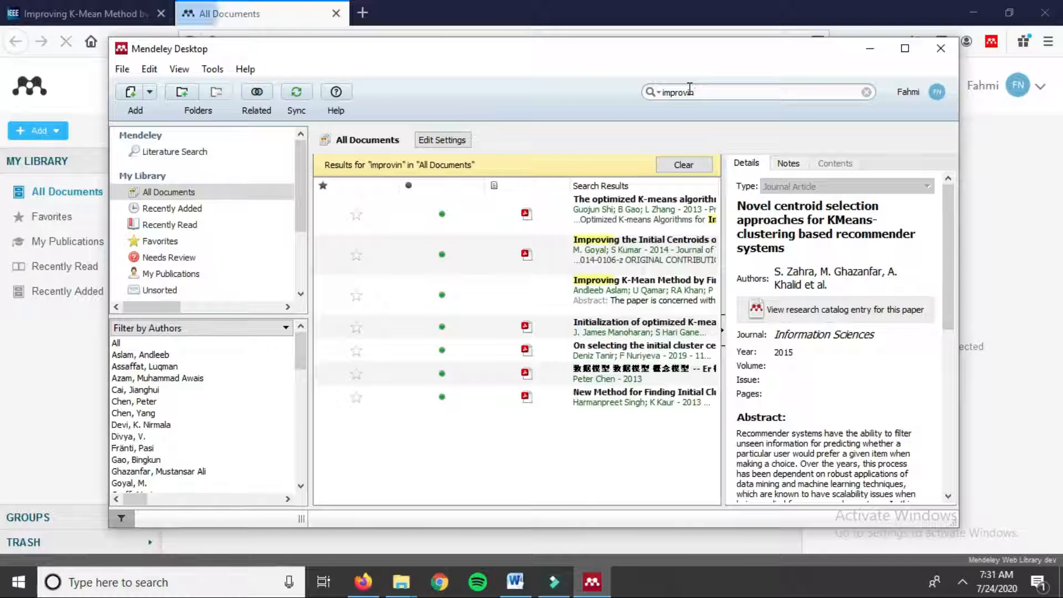
pyautogui.click(618, 300)
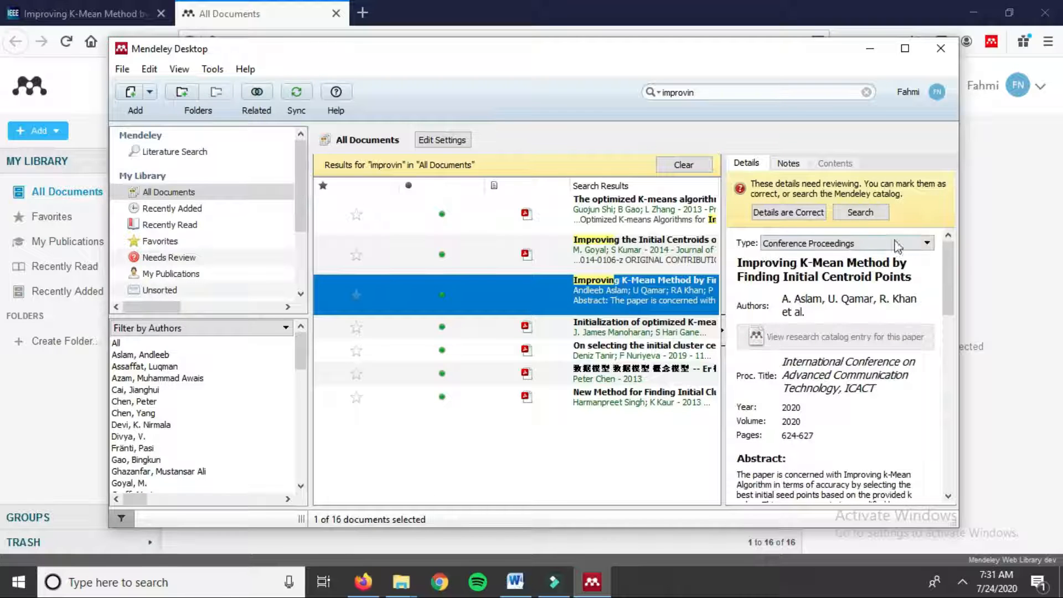
# Step: Bring the Firefox web library back to front, now counting 16 documents
pyautogui.moveTo(948, 263); pyautogui.dragTo(927, 254)
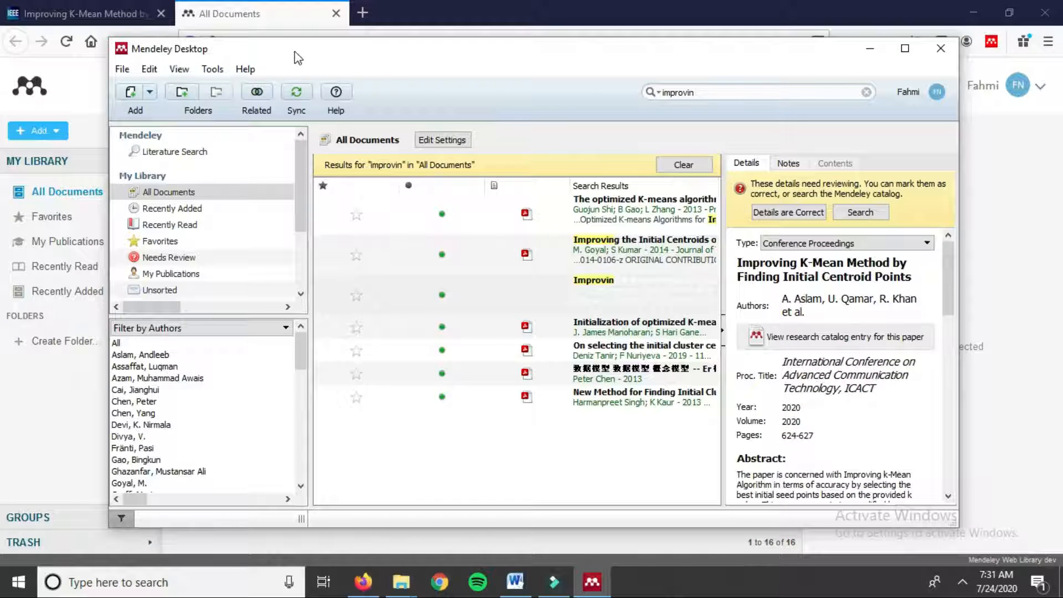
pyautogui.moveTo(297, 57); pyautogui.dragTo(452, 92)
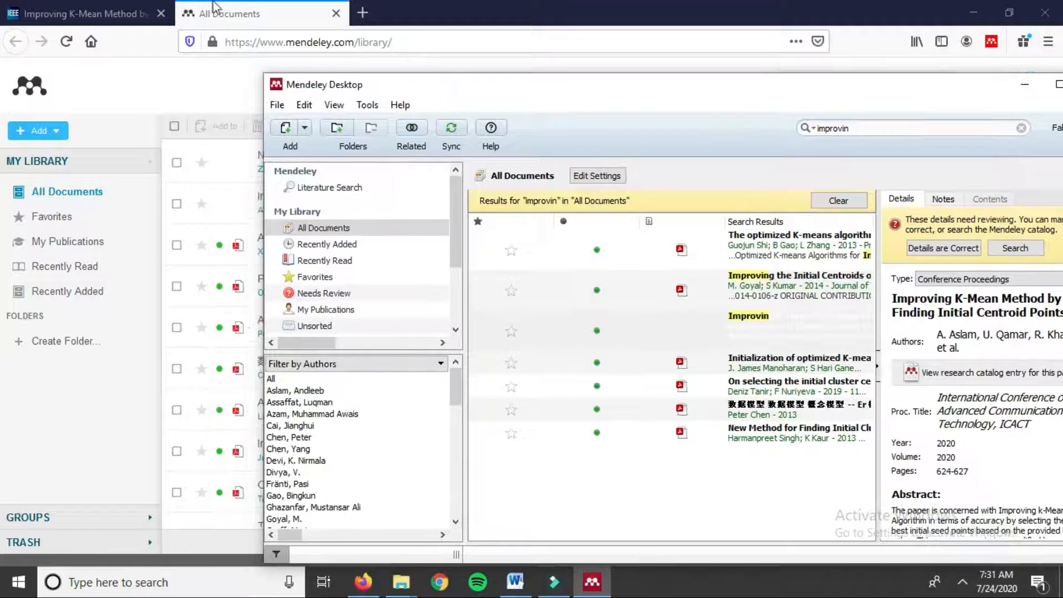
pyautogui.click(213, 9)
pyautogui.scroll(-2, 205, 171)
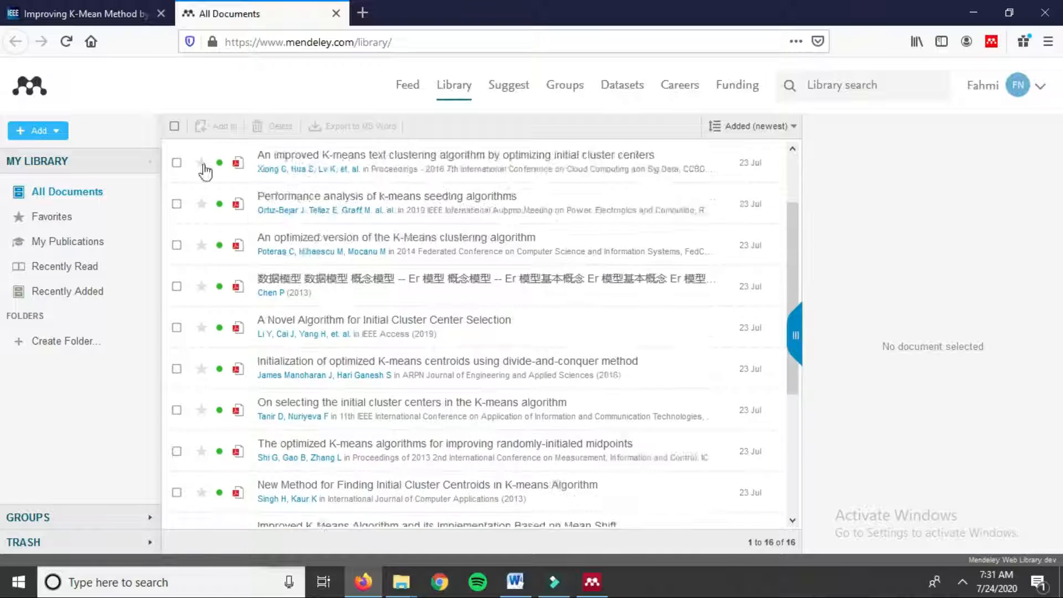
pyautogui.scroll(-2, 205, 172)
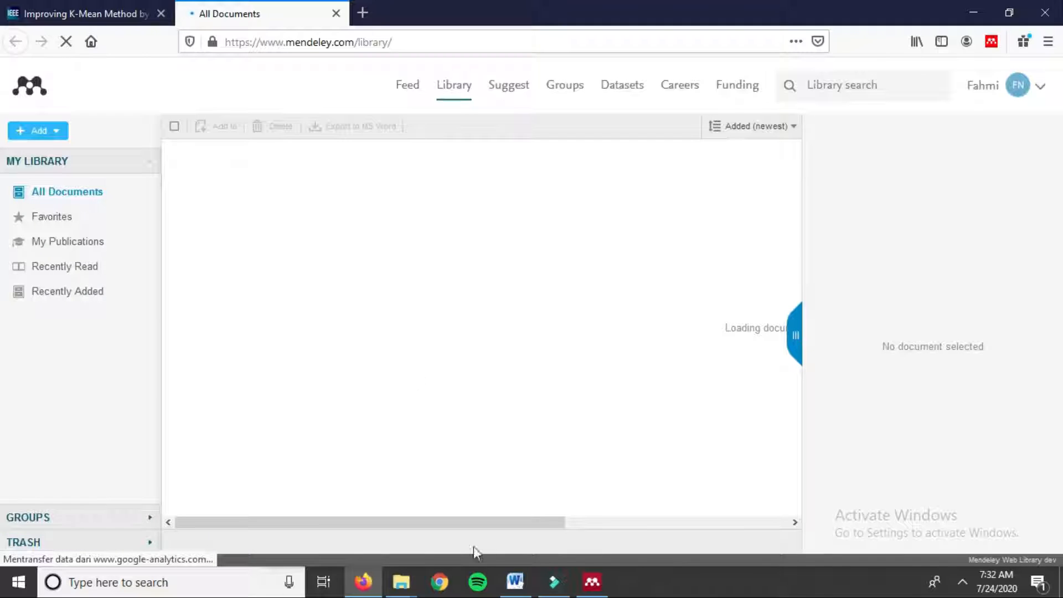
# Step: Return to the Initial Centroid paper and insert a space after 'Grid-based Clustering Method' on page 2
pyautogui.click(976, 11)
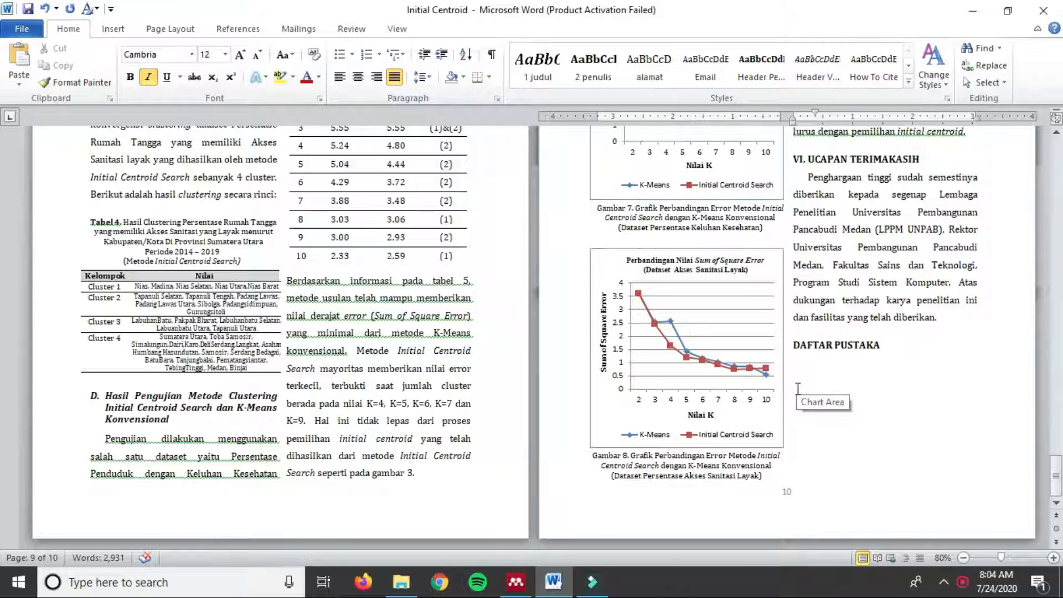
pyautogui.scroll(15, 799, 387)
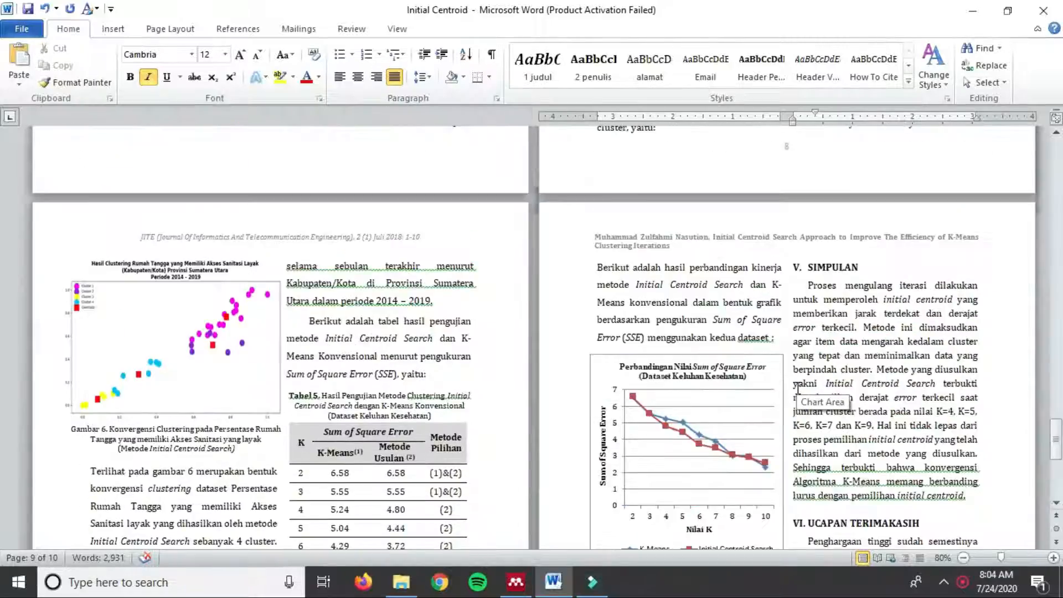
pyautogui.scroll(15, 796, 388)
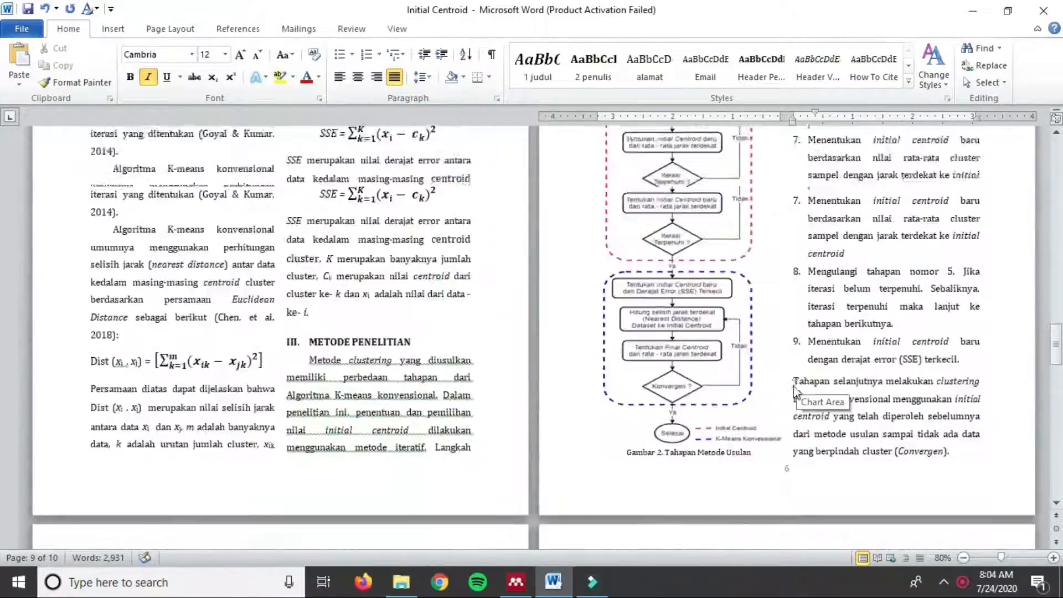
pyautogui.scroll(10, 795, 386)
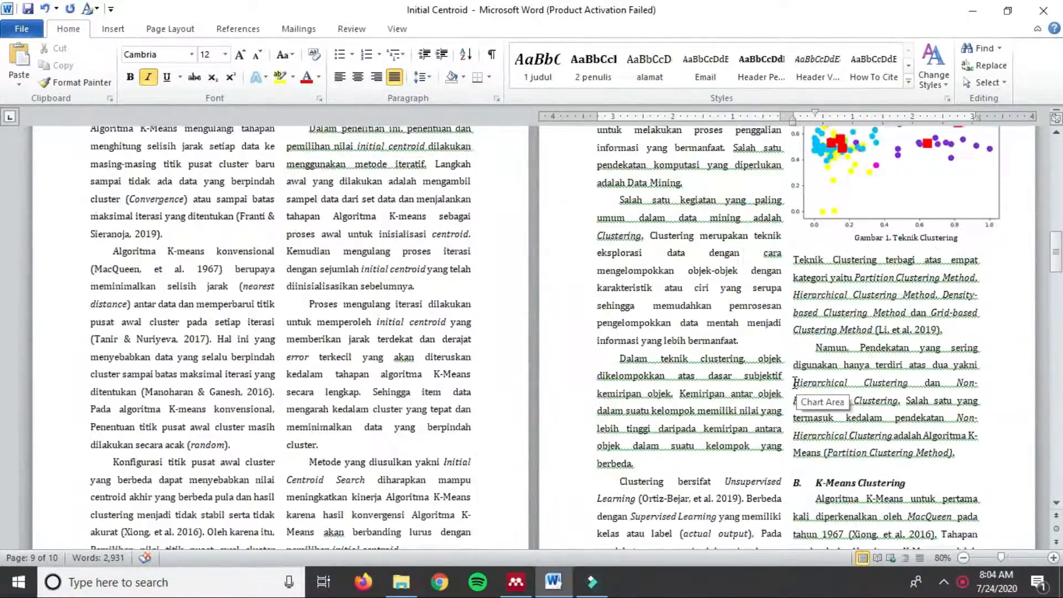
pyautogui.scroll(20, 795, 384)
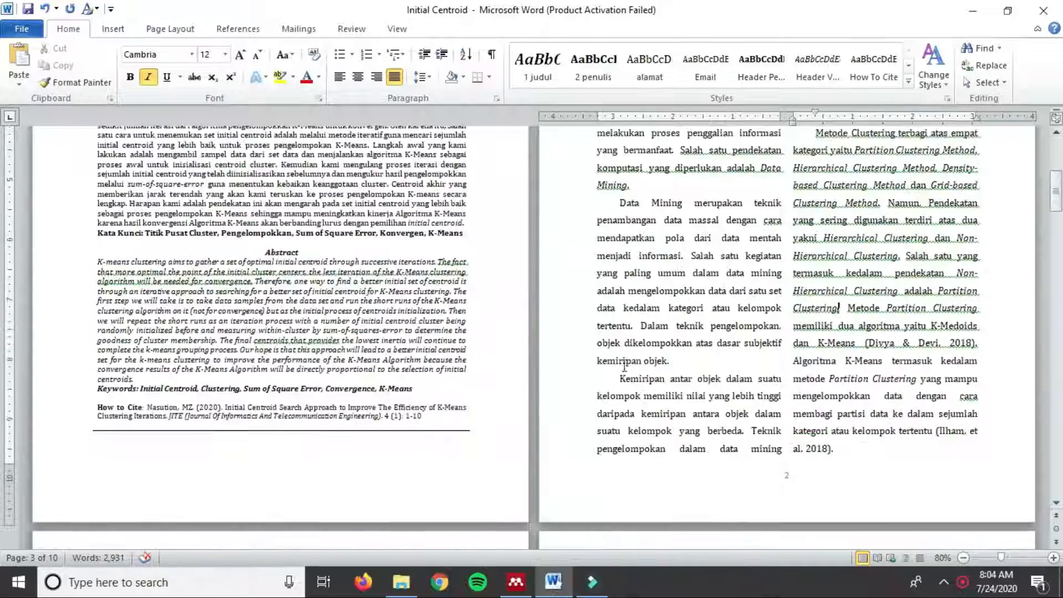
pyautogui.scroll(3, 897, 332)
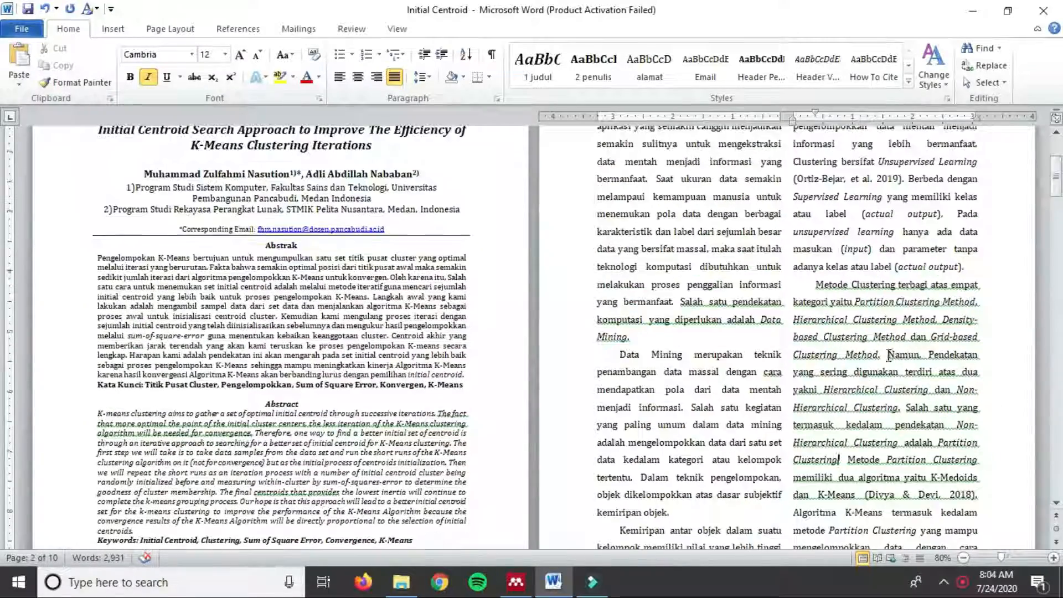
pyautogui.scroll(-2, 886, 327)
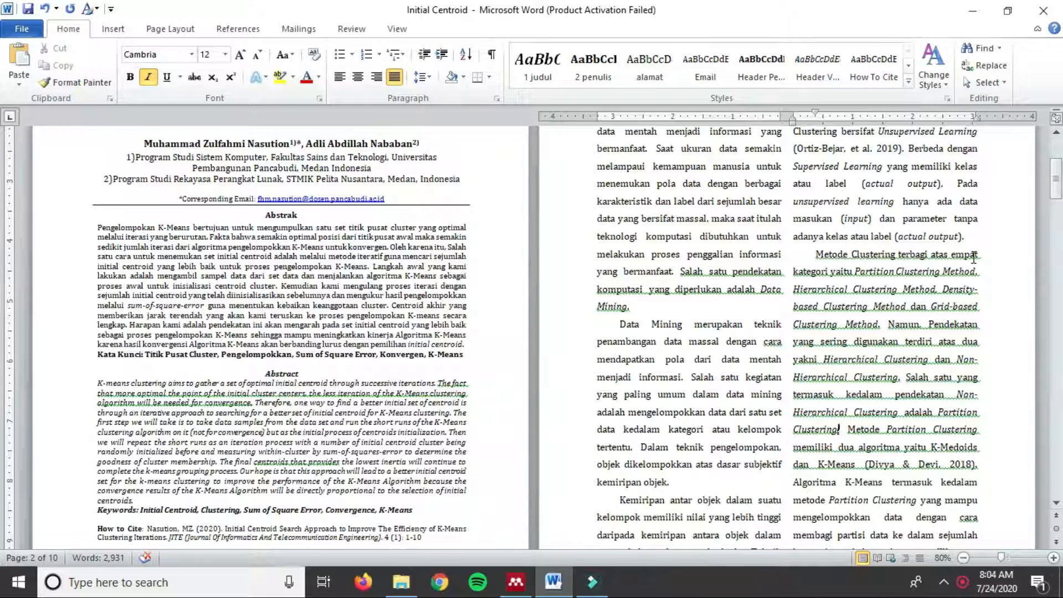
pyautogui.scroll(-2, 882, 292)
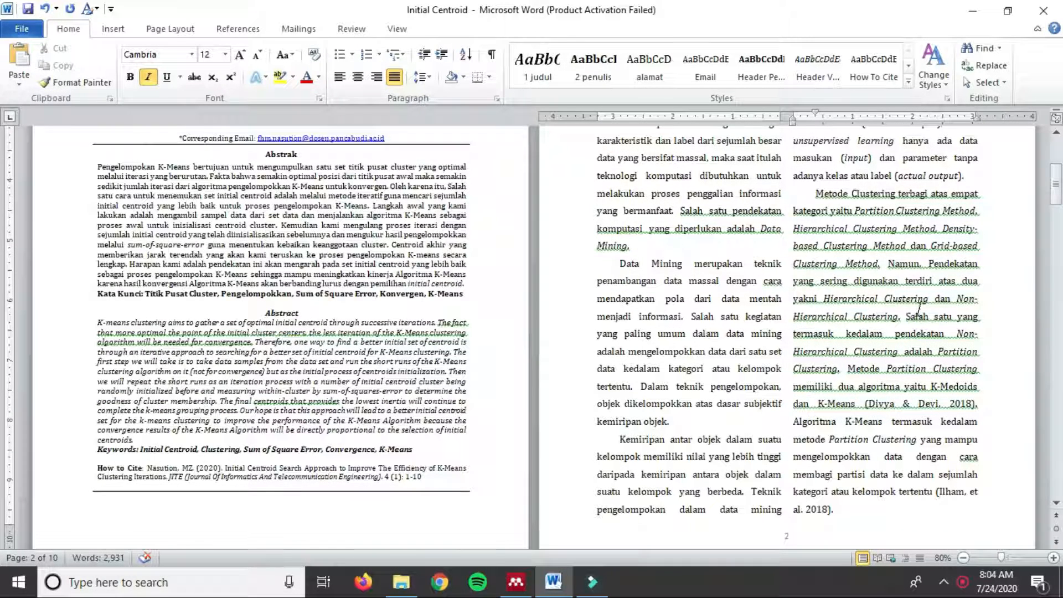
pyautogui.hotkey('ctrl', 'i')
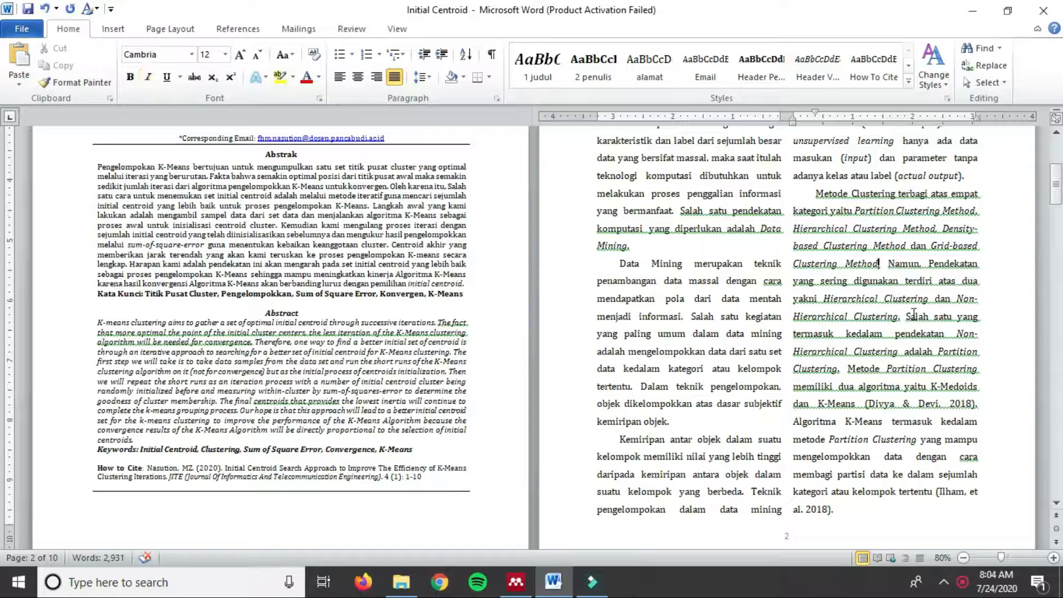
# Step: Review Mendeley's Citation Styles list in the References tab, keeping Cite Them Right 10th edition – Harvard
pyautogui.click(243, 28)
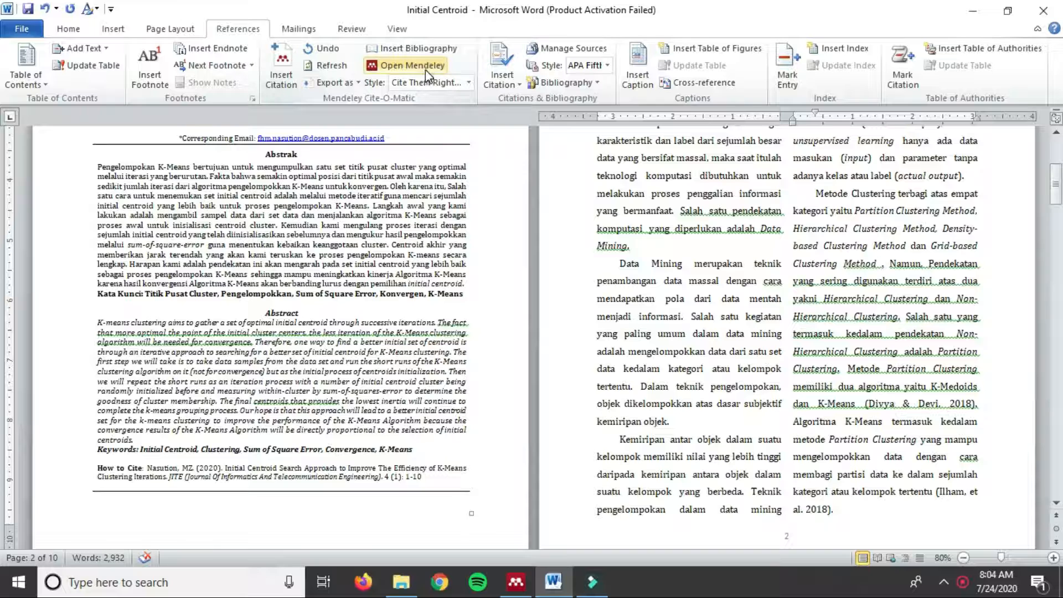
pyautogui.click(415, 81)
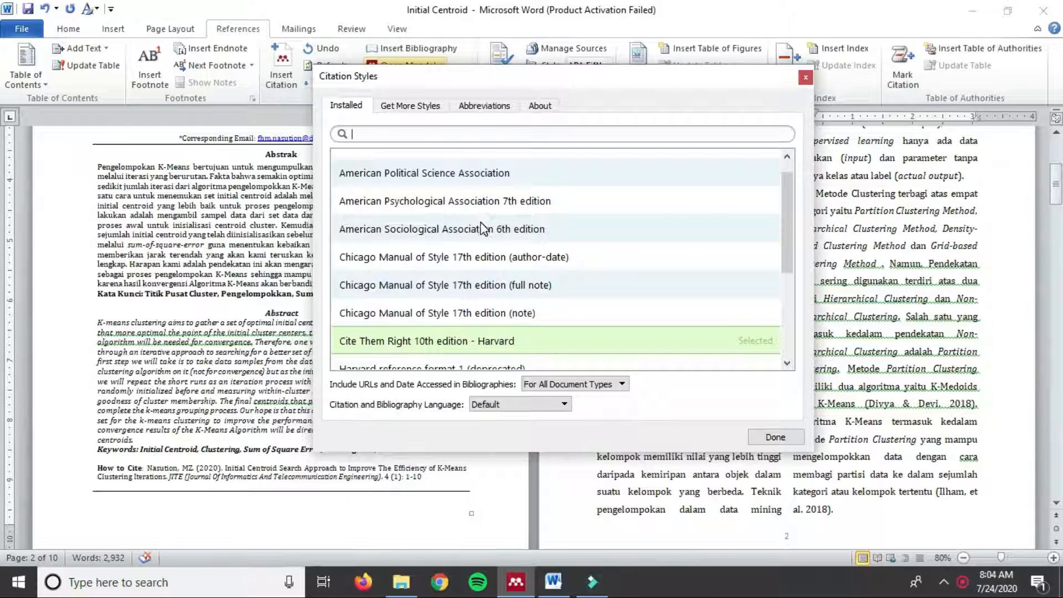
pyautogui.scroll(-3, 483, 227)
pyautogui.scroll(4, 477, 291)
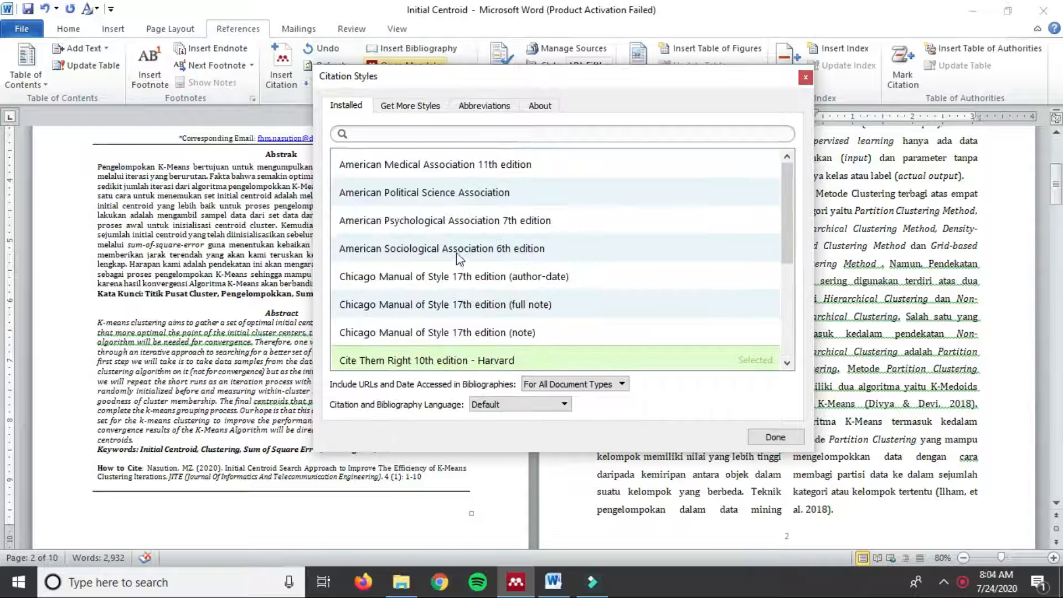
pyautogui.scroll(-2, 459, 258)
pyautogui.scroll(-1, 443, 252)
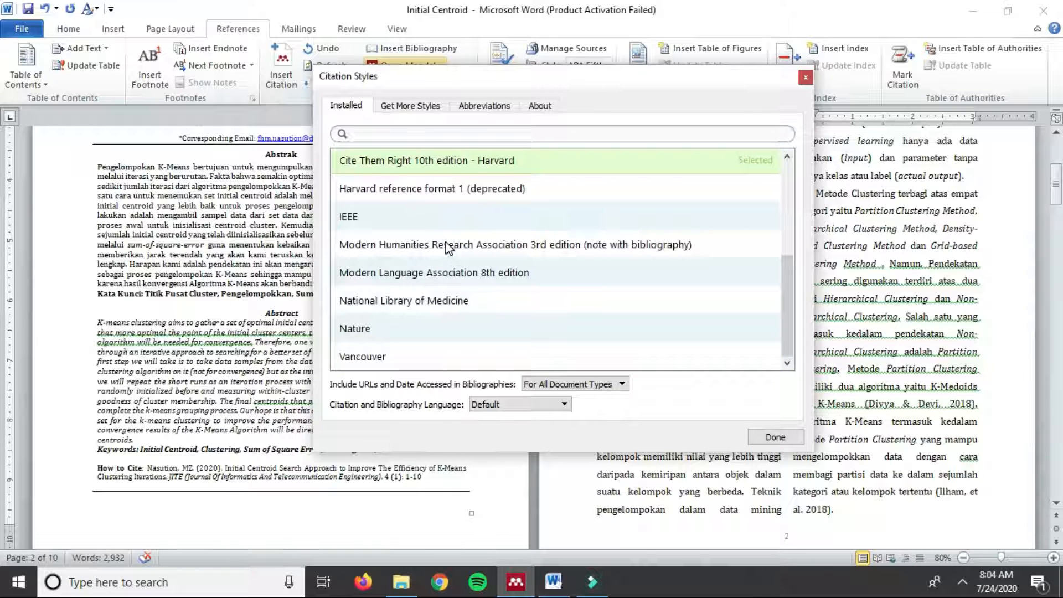
pyautogui.scroll(2, 454, 244)
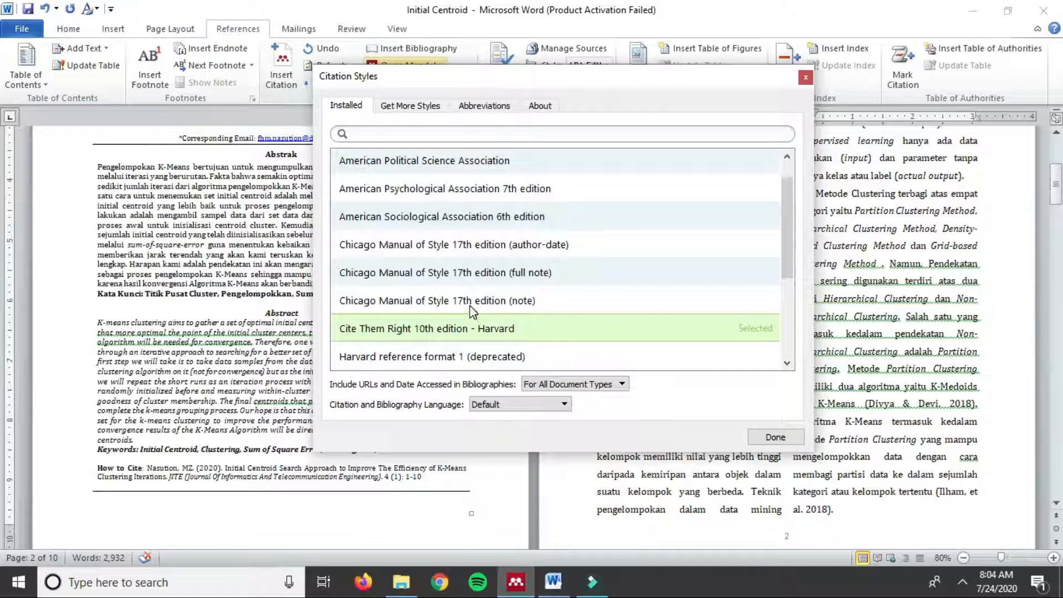
pyautogui.scroll(-2, 471, 299)
pyautogui.scroll(3, 470, 288)
pyautogui.scroll(-1, 473, 279)
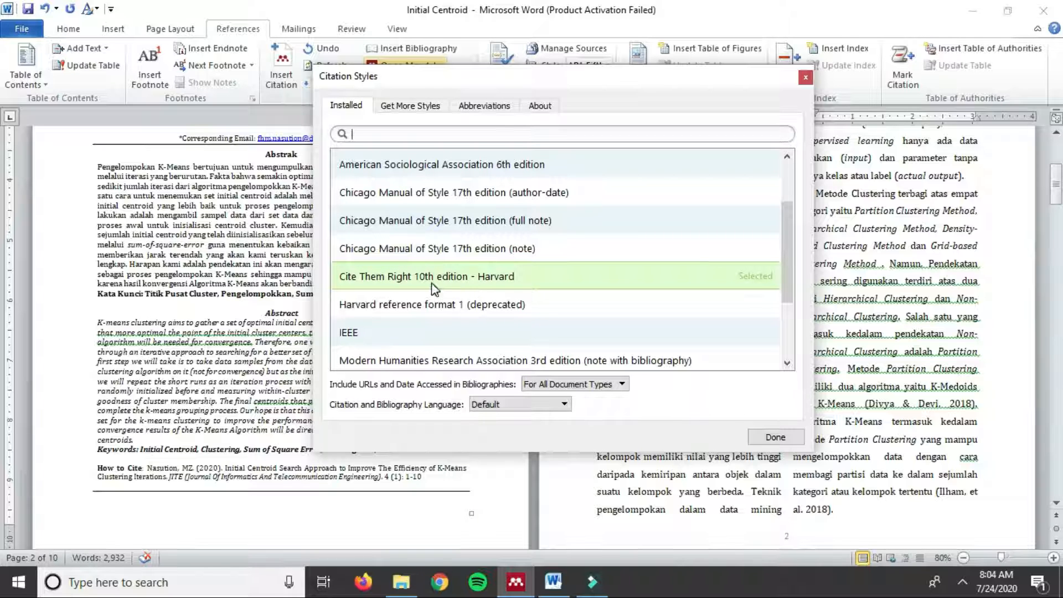
pyautogui.click(805, 77)
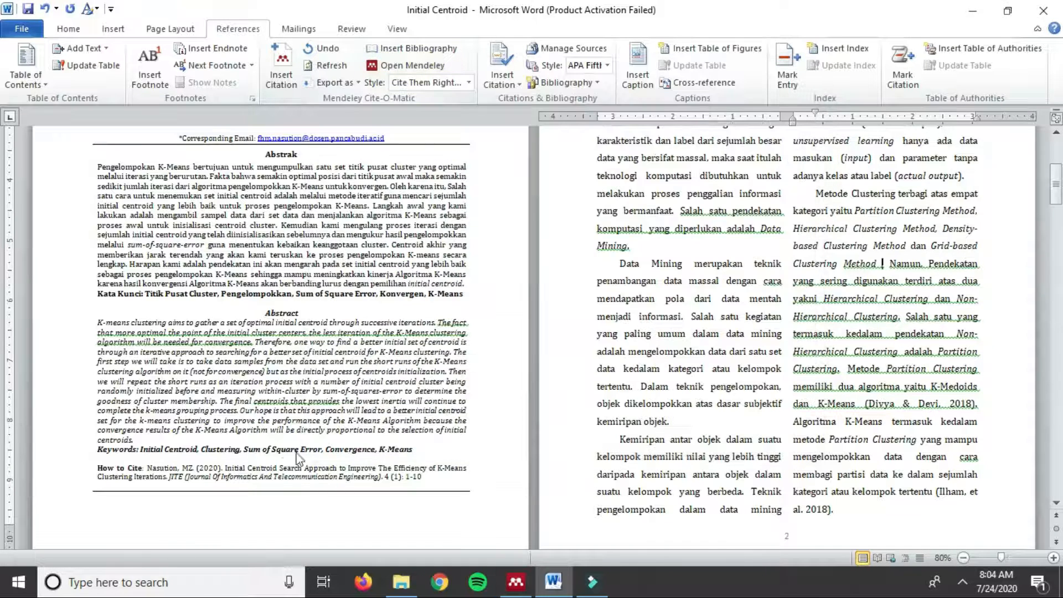
# Step: Search the Mendeley library for 'li 2019' and insert (Li et al., 2019) after 'Clustering Method'
pyautogui.click(518, 583)
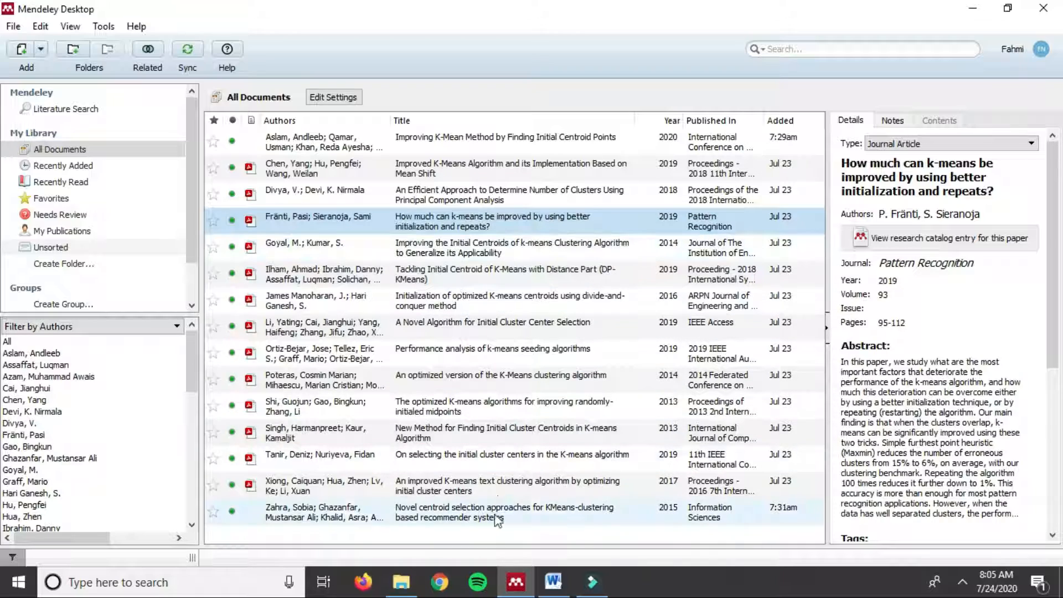
pyautogui.click(973, 8)
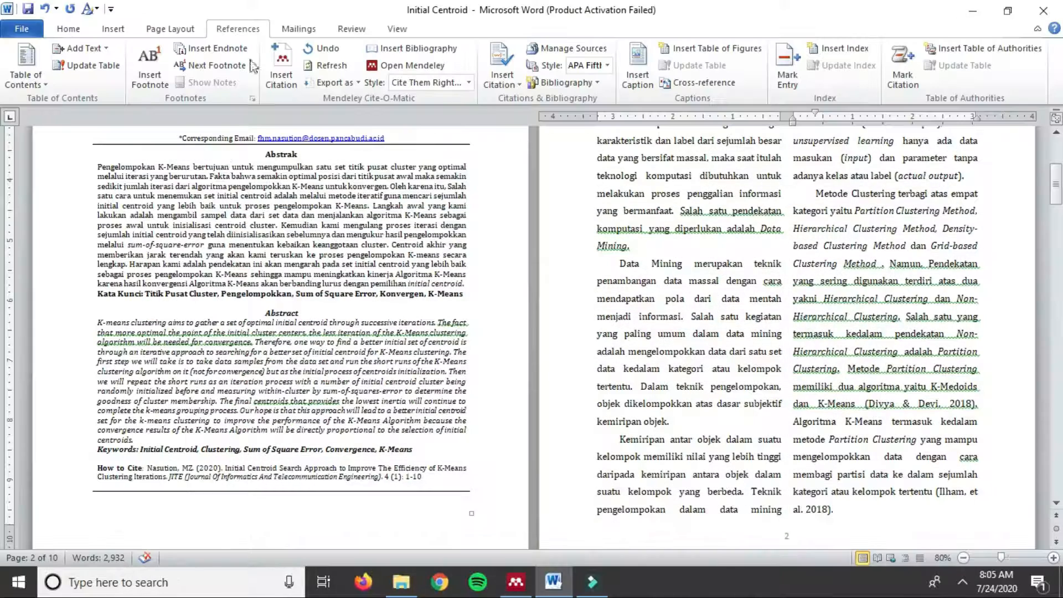
pyautogui.click(282, 67)
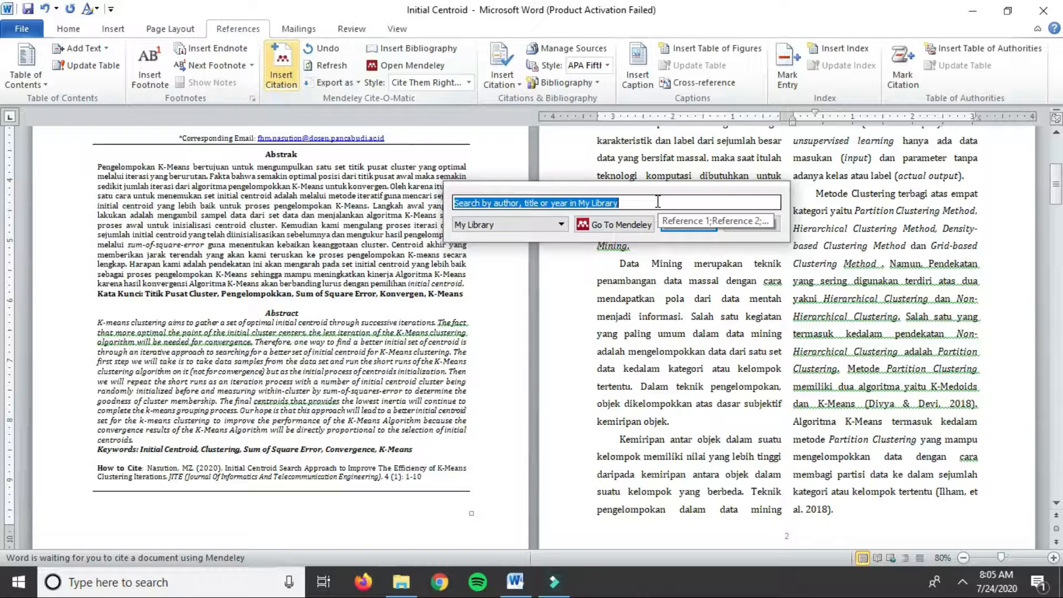
pyautogui.write('li')
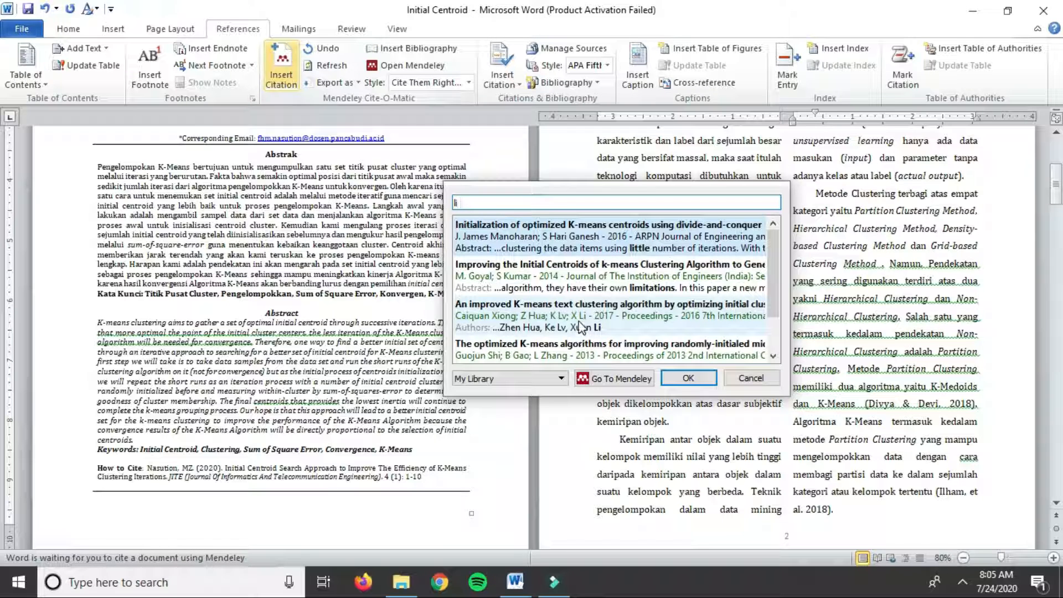
pyautogui.click(556, 319)
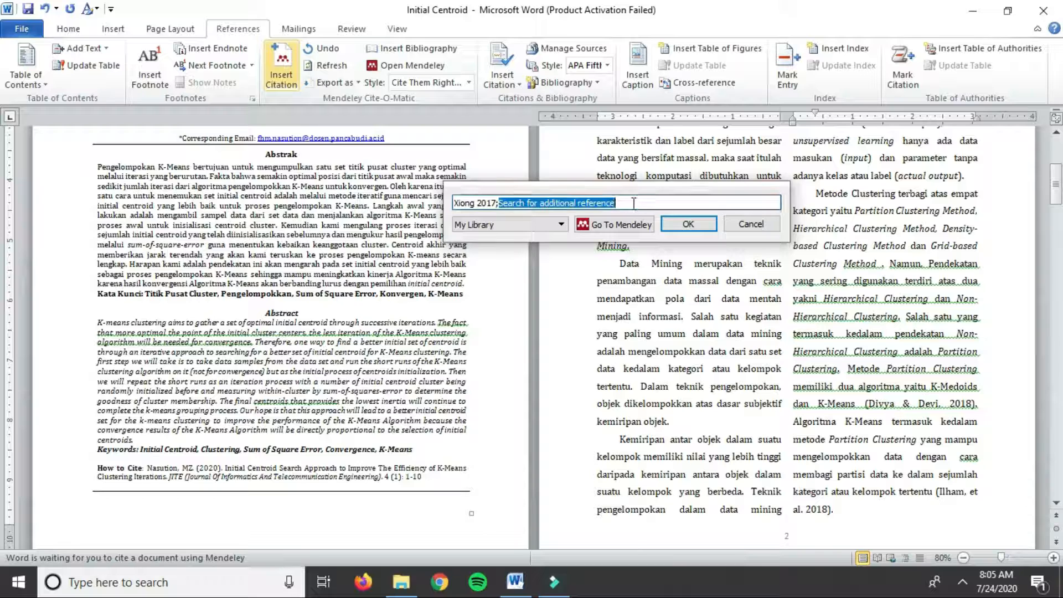
pyautogui.moveTo(635, 203); pyautogui.dragTo(406, 208)
pyautogui.write('i')
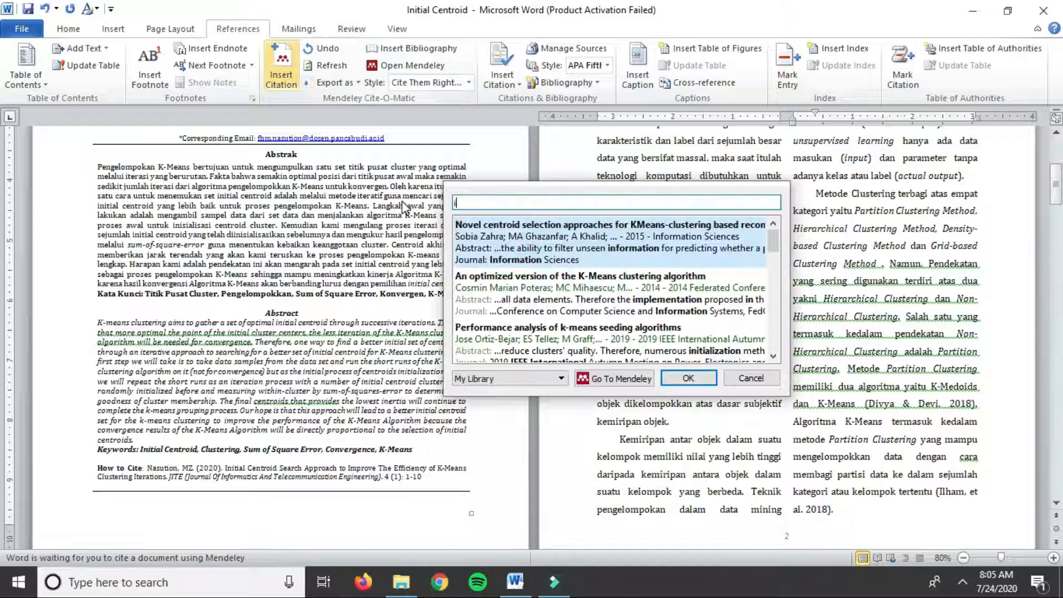
pyautogui.press('BackSpace')
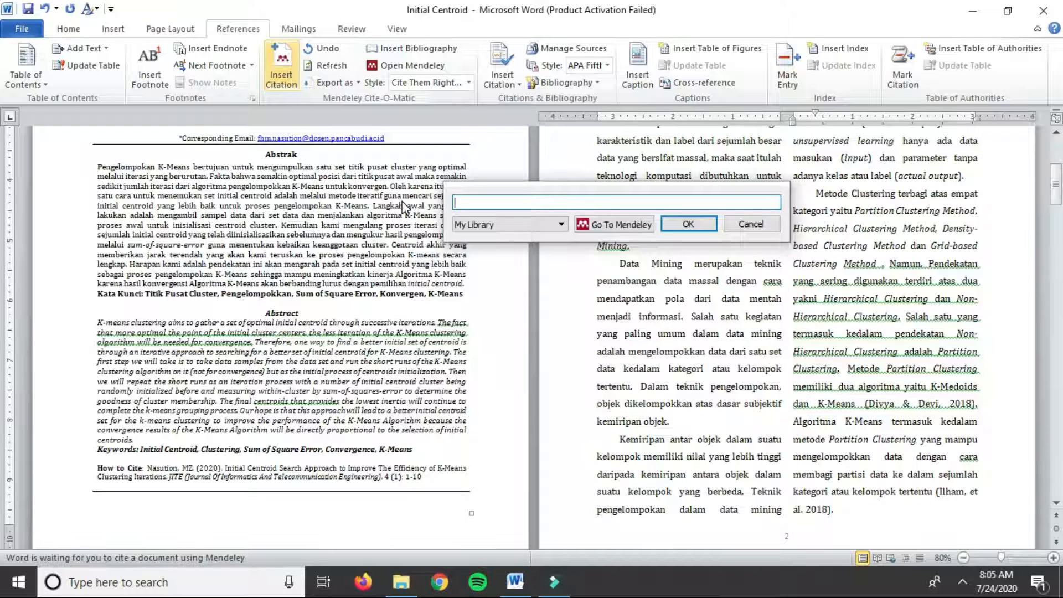
pyautogui.write('li')
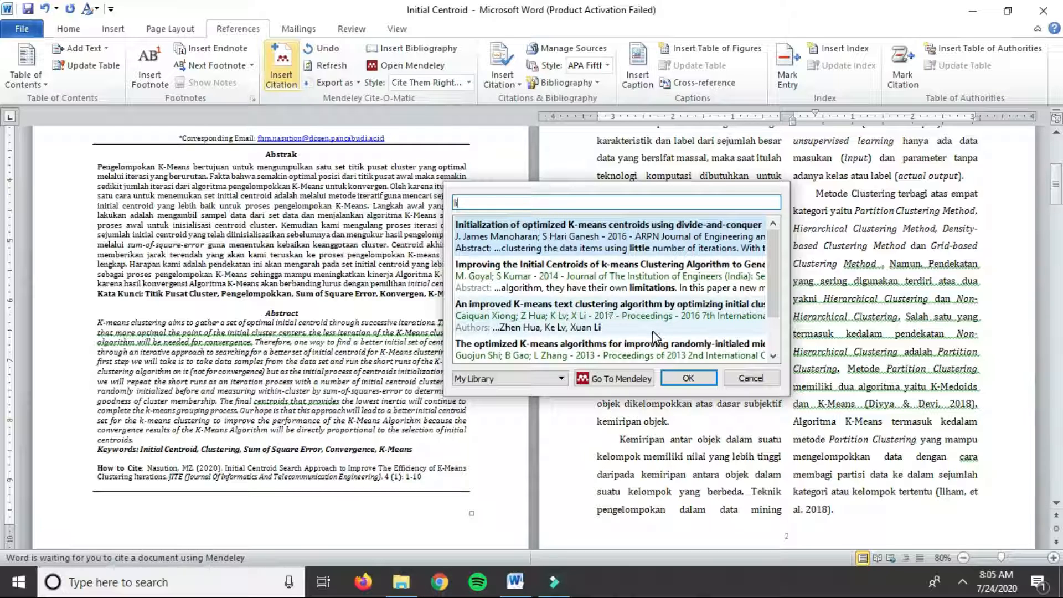
pyautogui.write(' 2019')
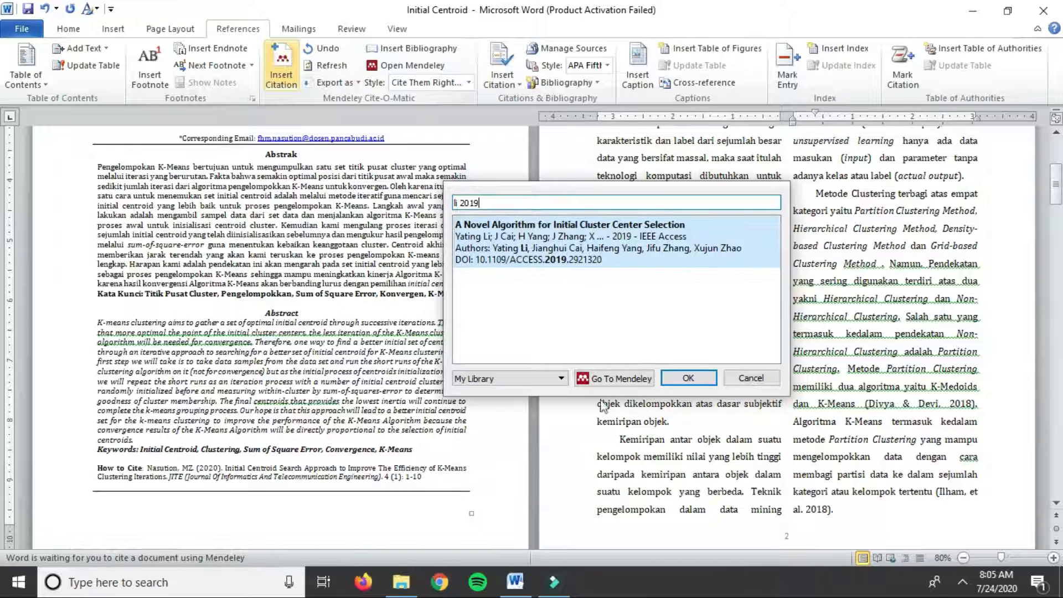
pyautogui.click(688, 378)
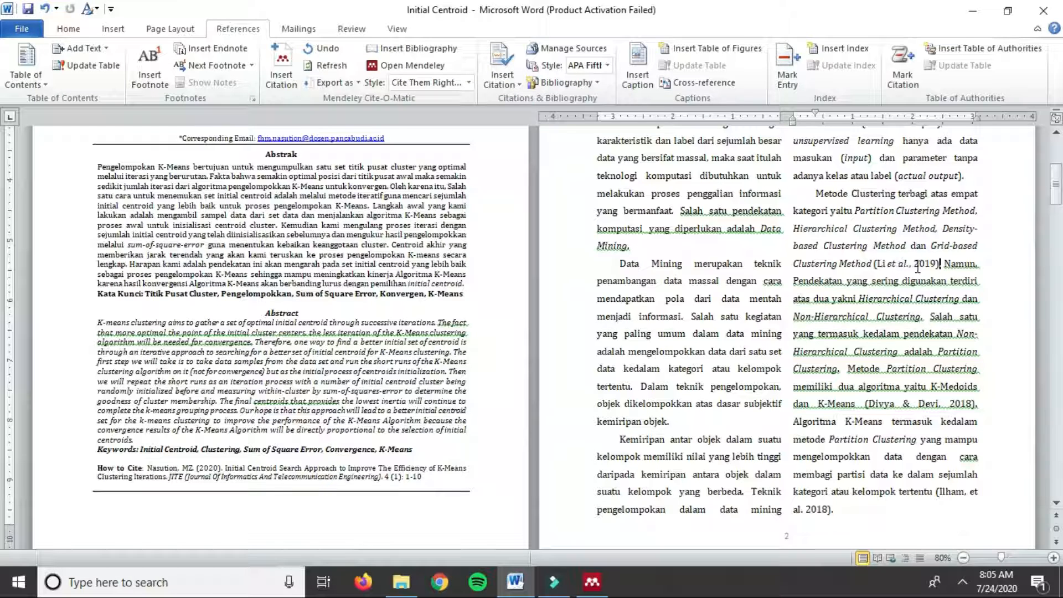
# Step: Zoom the page to 110% and put a full stop after the (Li et al., 2019) citation
pyautogui.click(1054, 559)
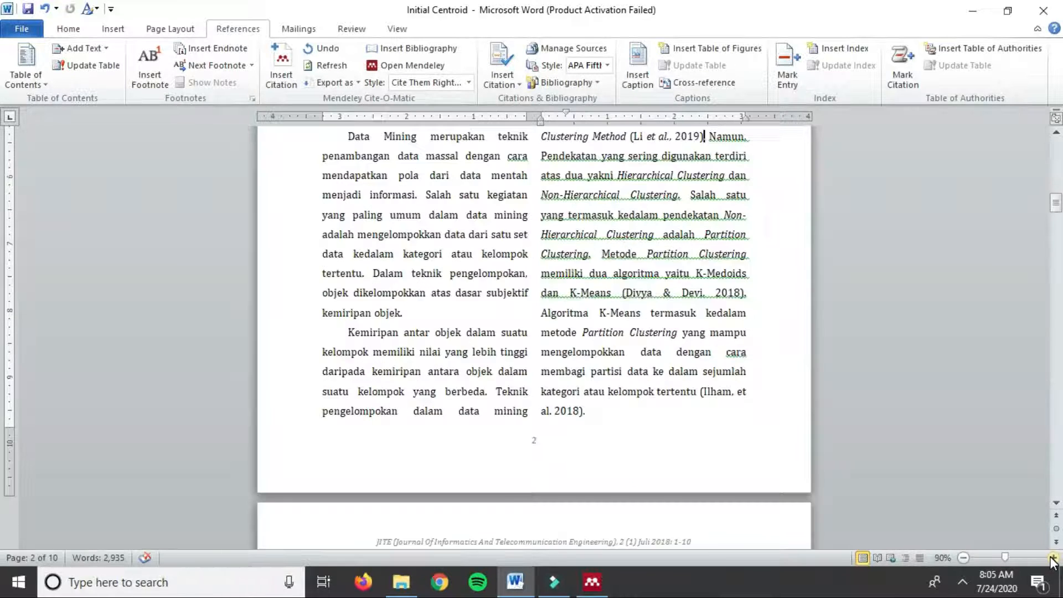
pyautogui.click(1054, 559)
pyautogui.click(1053, 558)
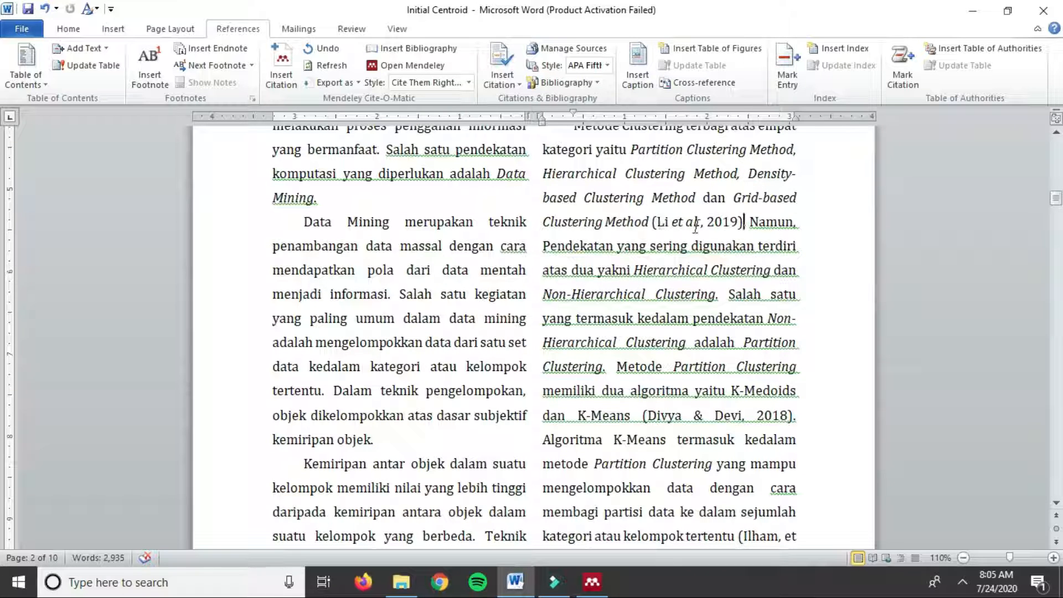
pyautogui.write('.')
pyautogui.scroll(-1, 609, 354)
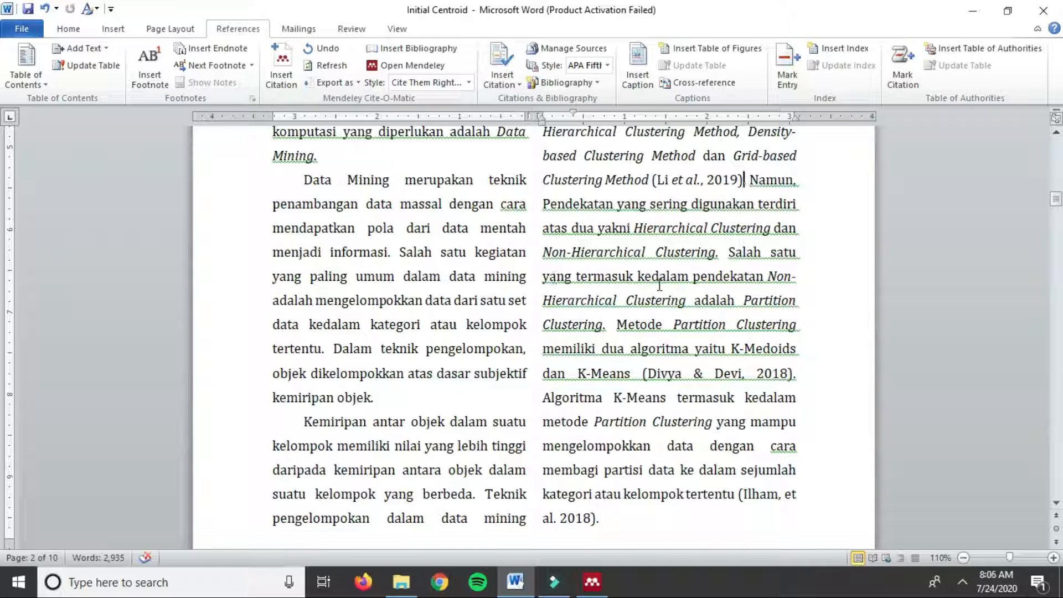
pyautogui.doubleClick(606, 329)
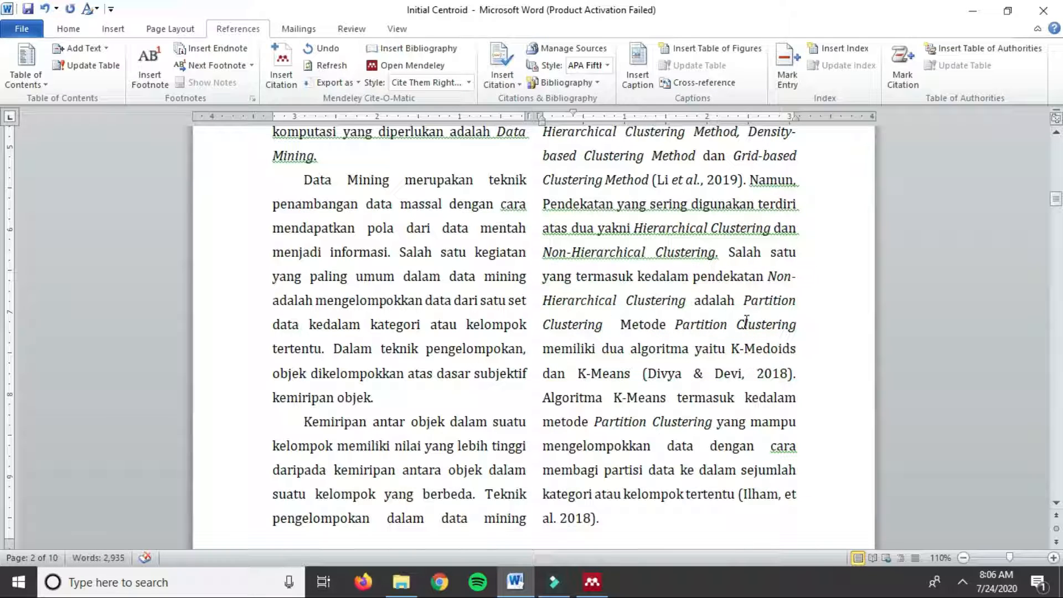
pyautogui.hotkey('ctrl', 'z')
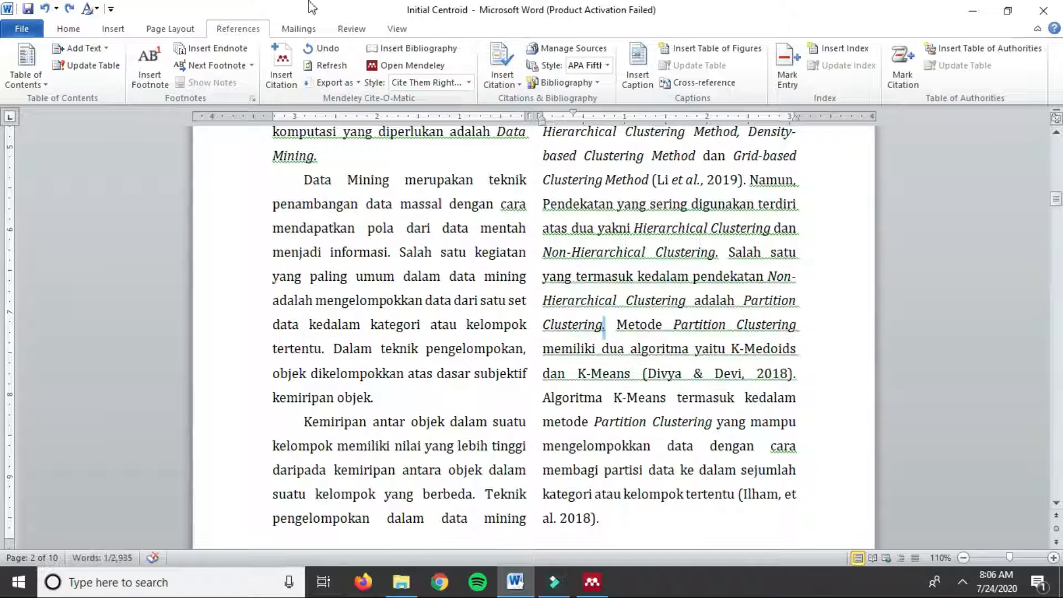
# Step: Search 'chen', insert the Mean Shift paper as (Chen, Hu and Wang, 2019), add a period, then open the citation style list
pyautogui.click(281, 69)
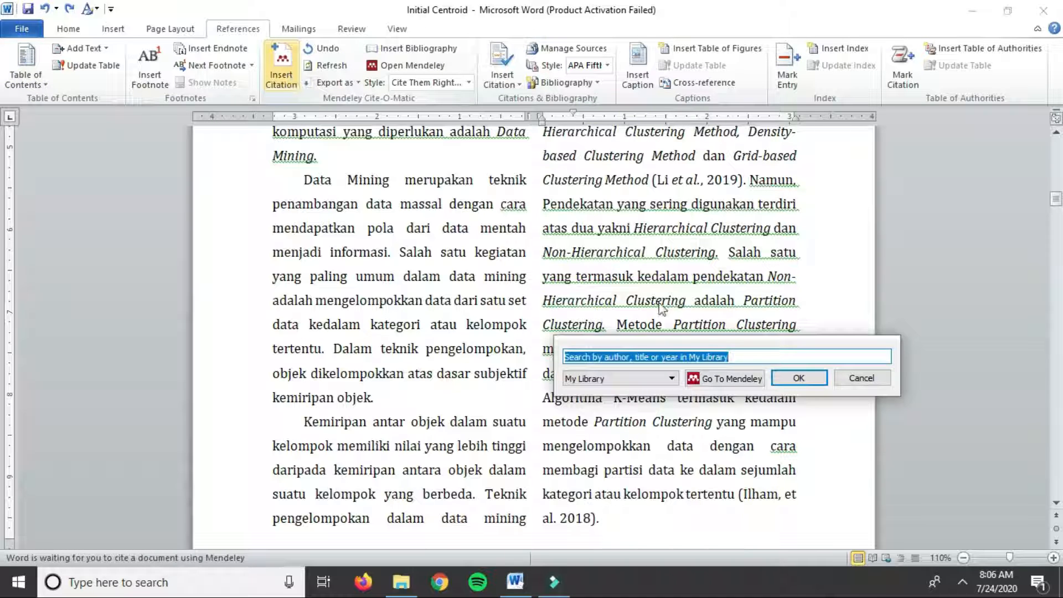
pyautogui.moveTo(664, 349); pyautogui.dragTo(331, 227)
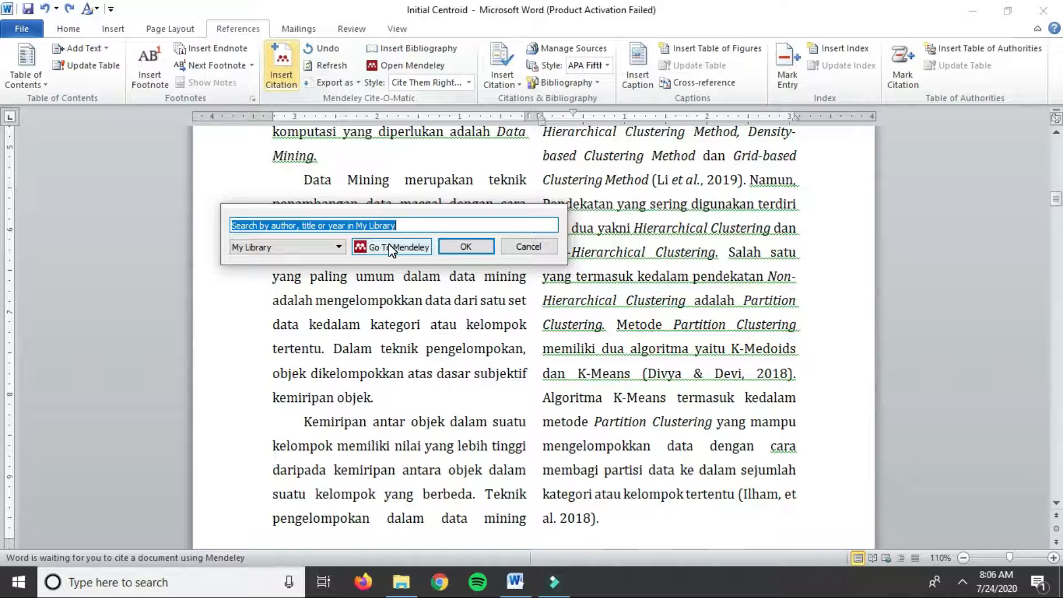
pyautogui.moveTo(402, 219); pyautogui.dragTo(714, 229)
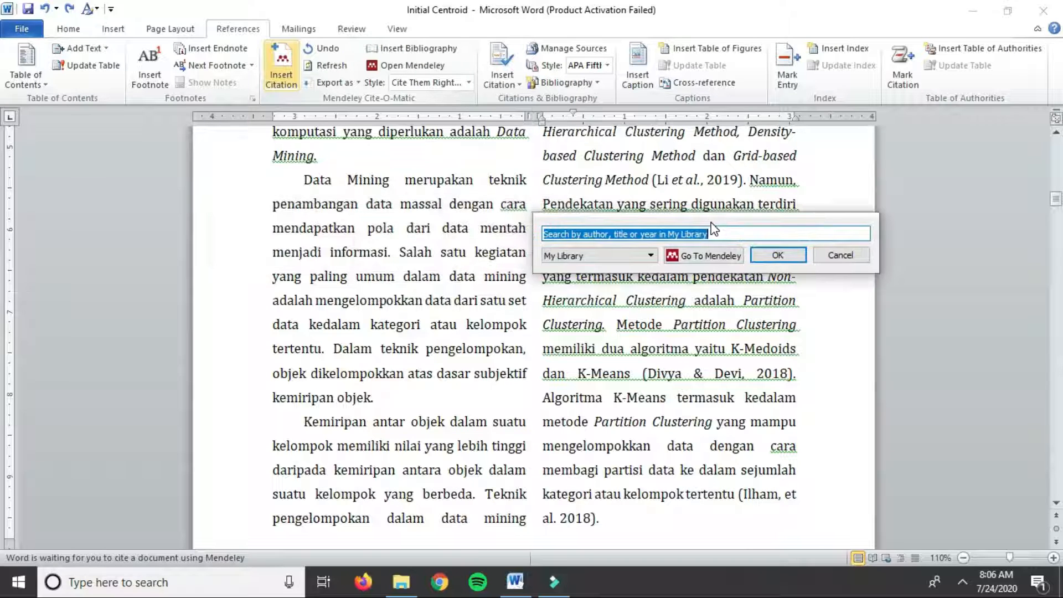
pyautogui.write('chen')
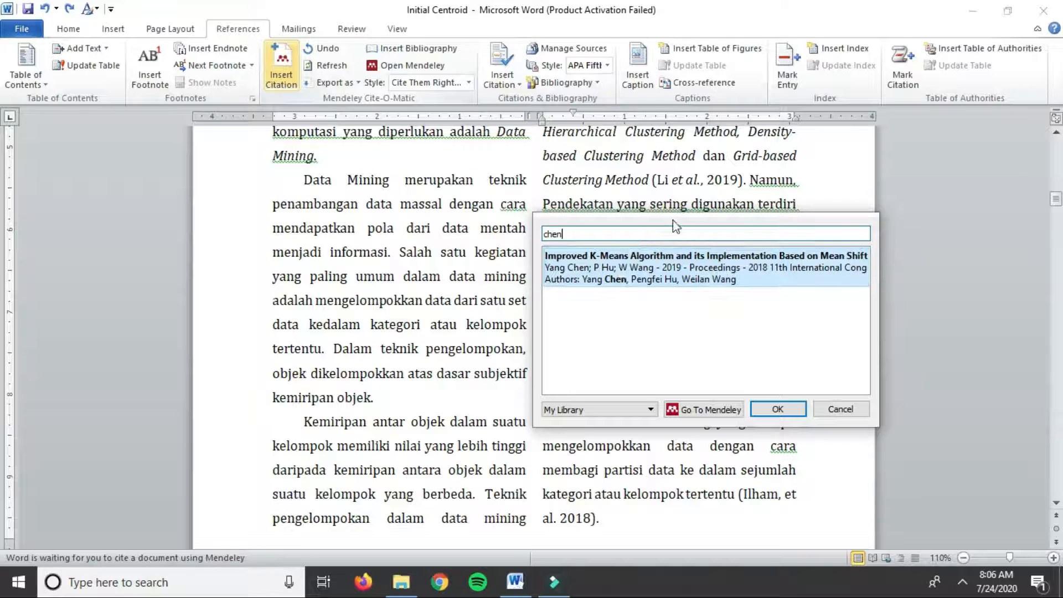
pyautogui.moveTo(673, 220); pyautogui.dragTo(295, 221)
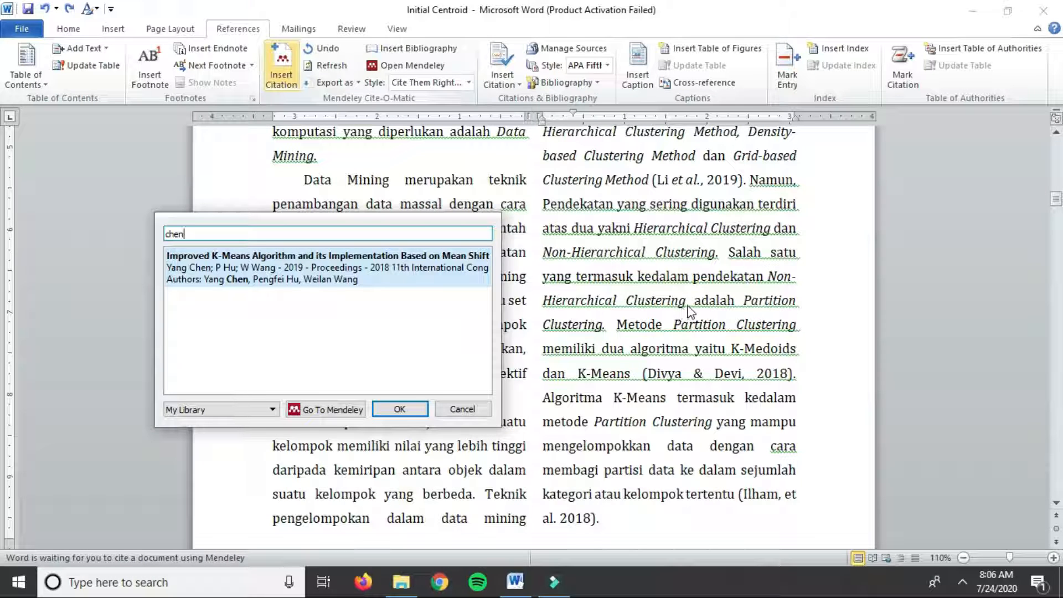
pyautogui.click(310, 280)
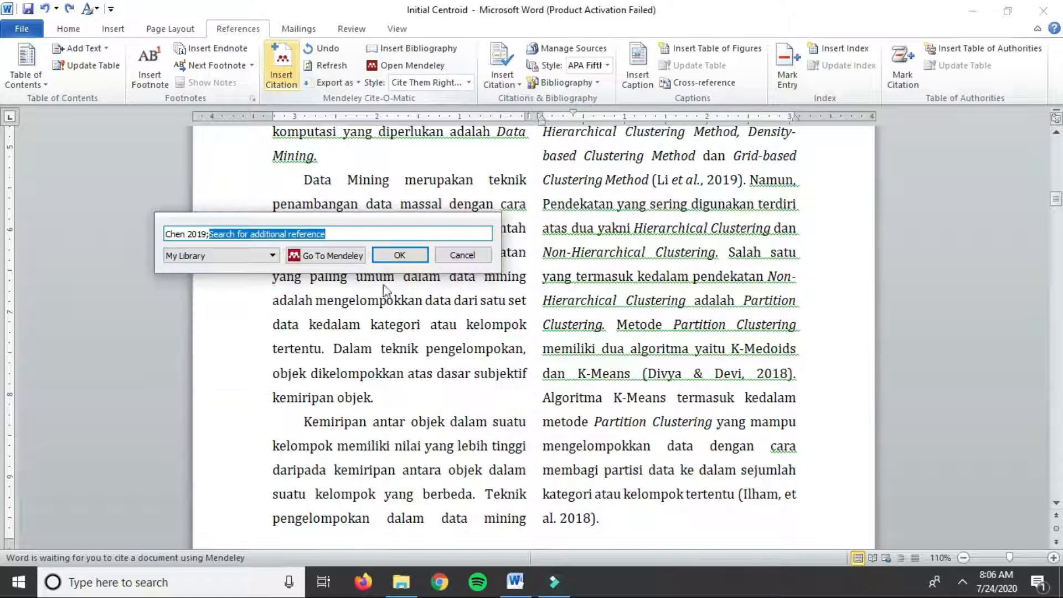
pyautogui.click(399, 255)
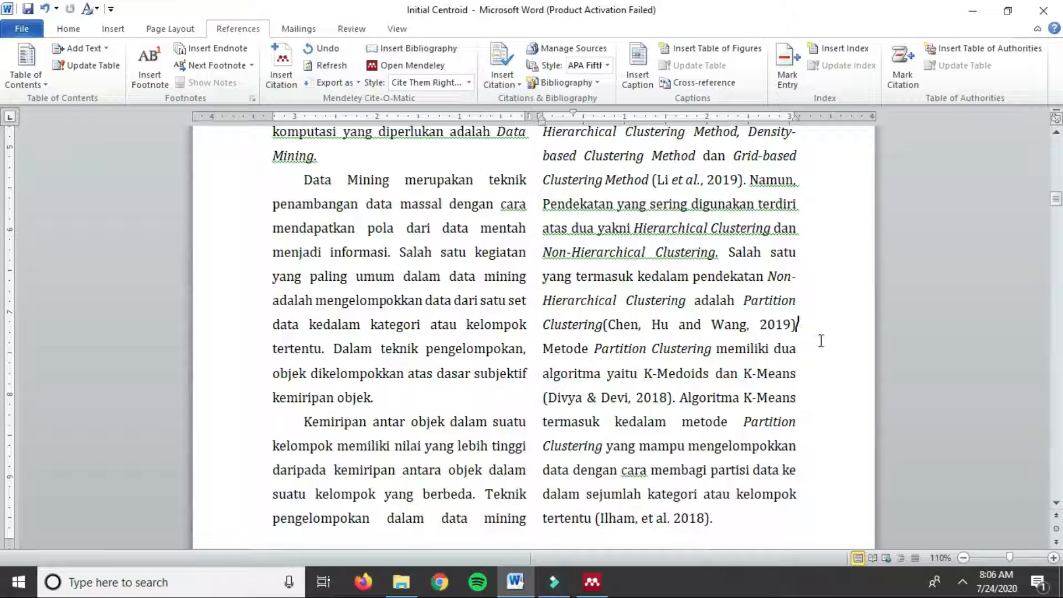
pyautogui.write('.')
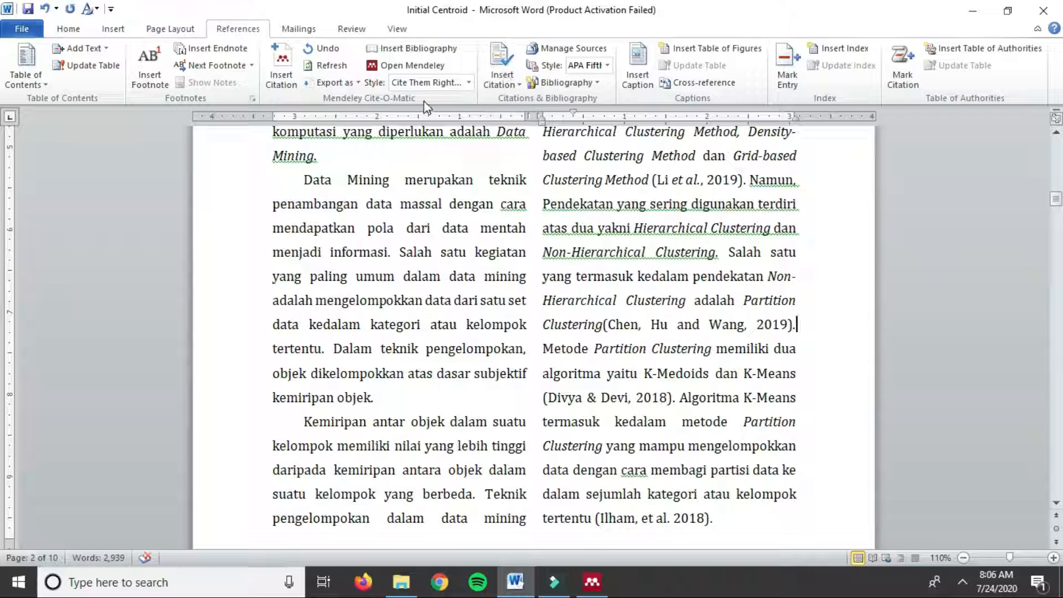
pyautogui.click(469, 82)
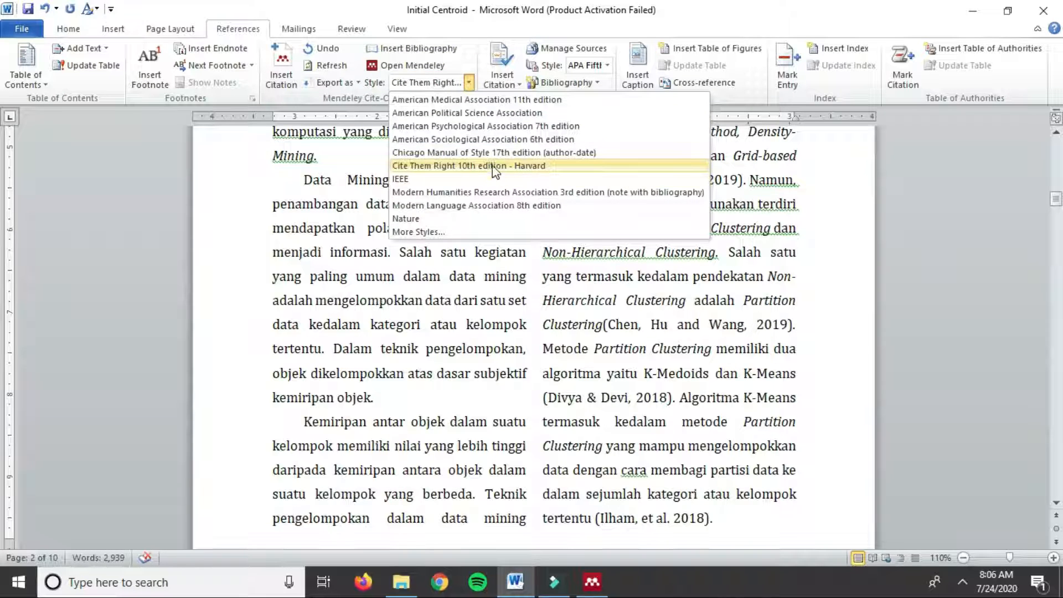
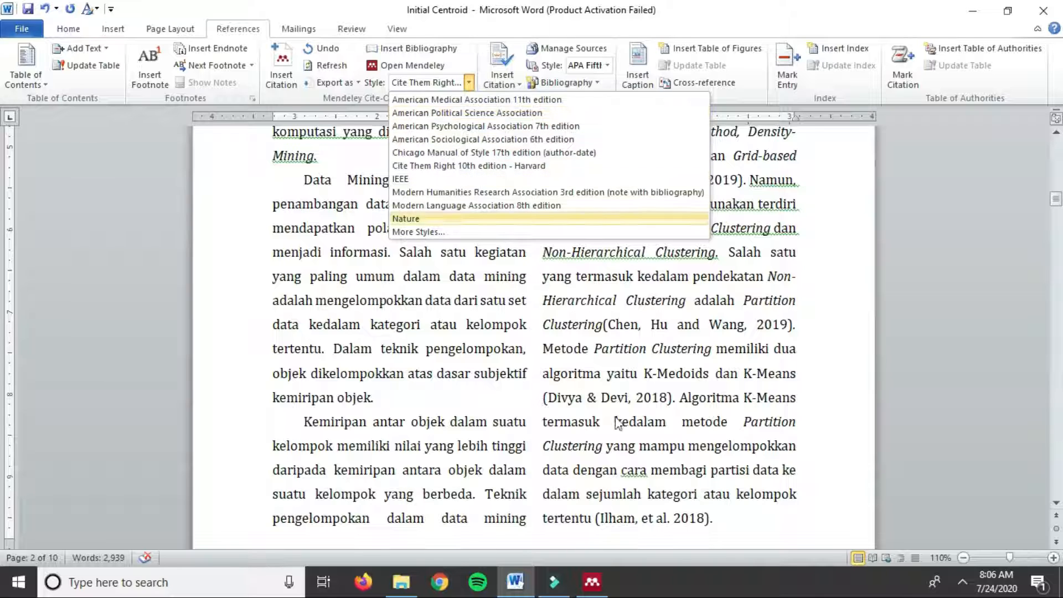
# Step: Keep Cite Them Right 10th edition - Harvard as the Mendeley citation style
pyautogui.click(551, 166)
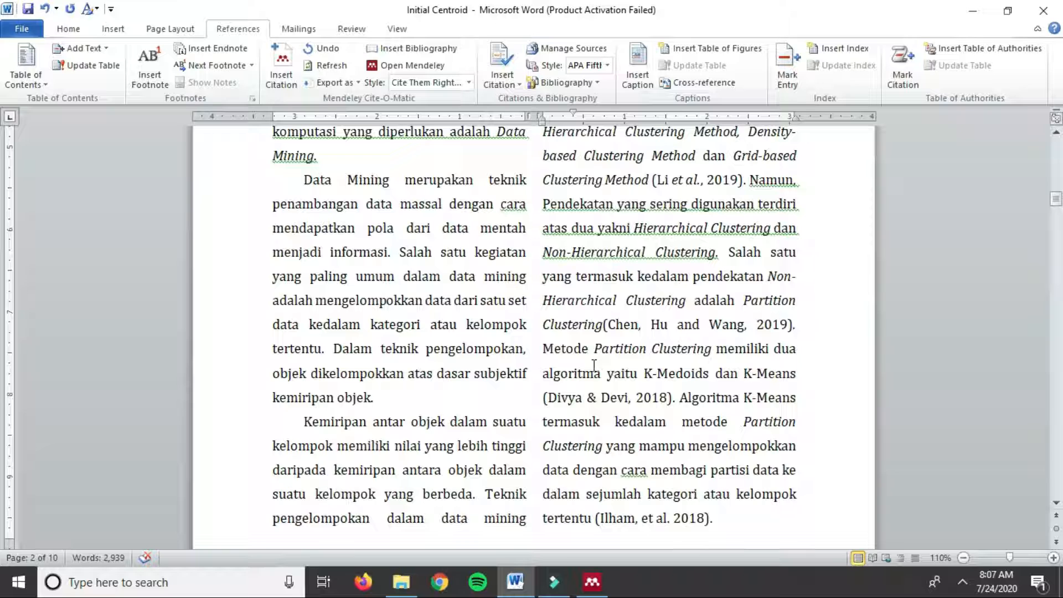
pyautogui.scroll(-2, 637, 342)
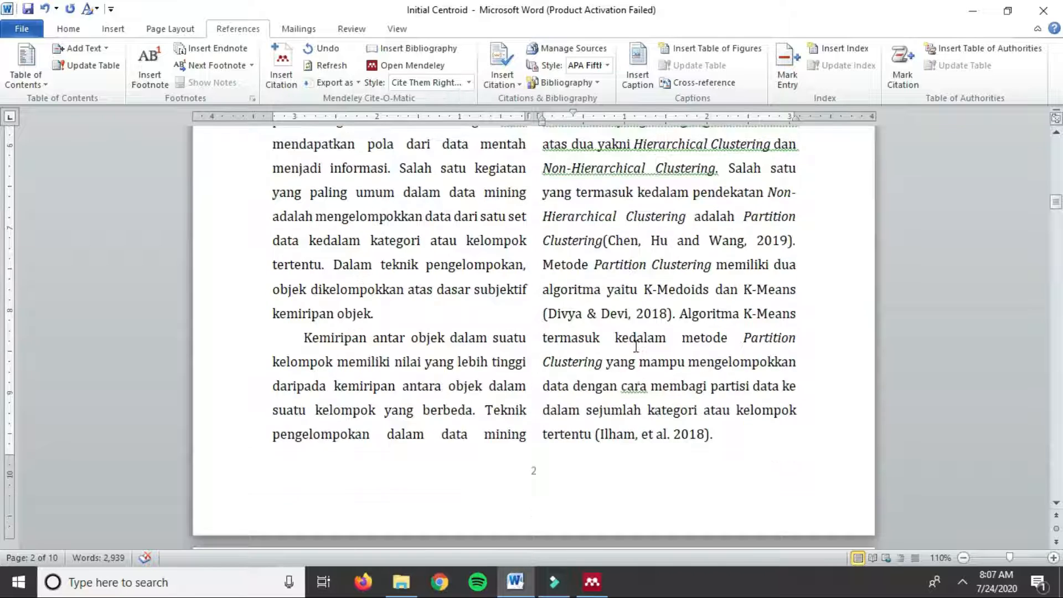
pyautogui.scroll(4, 646, 339)
pyautogui.scroll(-3, 693, 329)
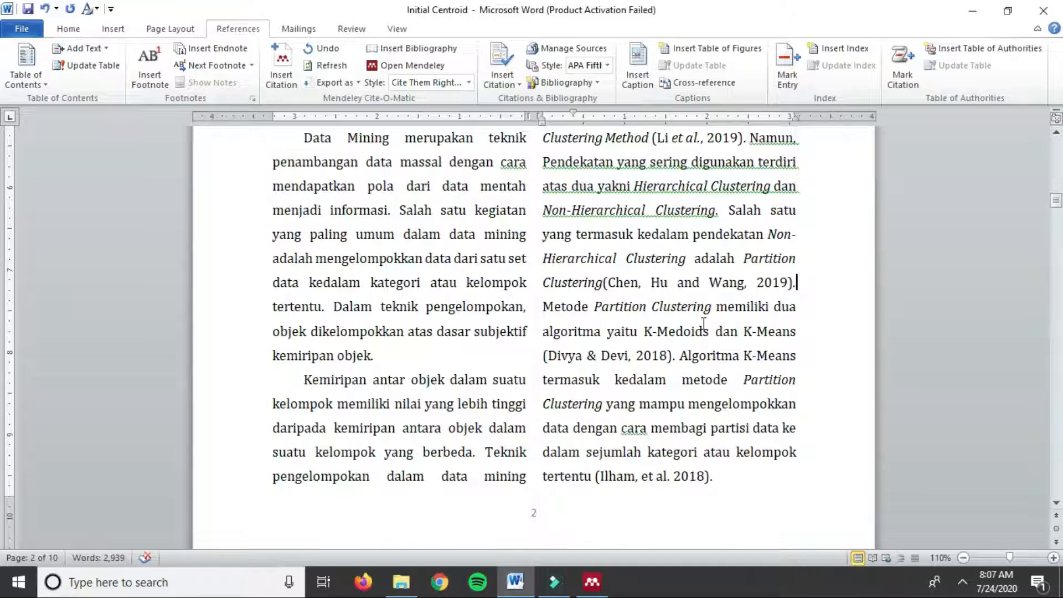
pyautogui.scroll(1, 703, 324)
pyautogui.scroll(-10, 699, 329)
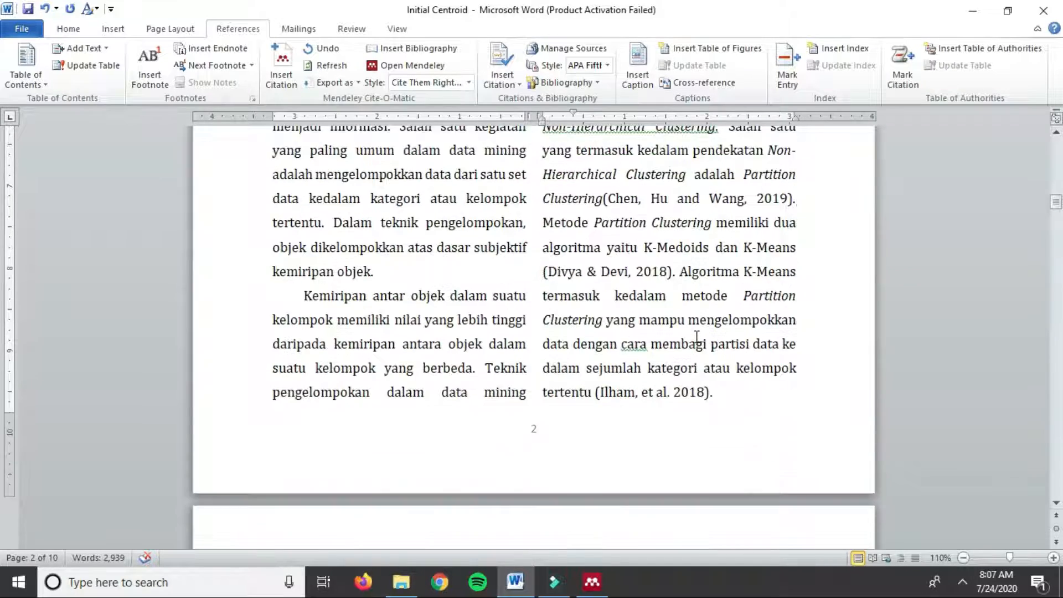
pyautogui.moveTo(1056, 225); pyautogui.dragTo(1038, 497)
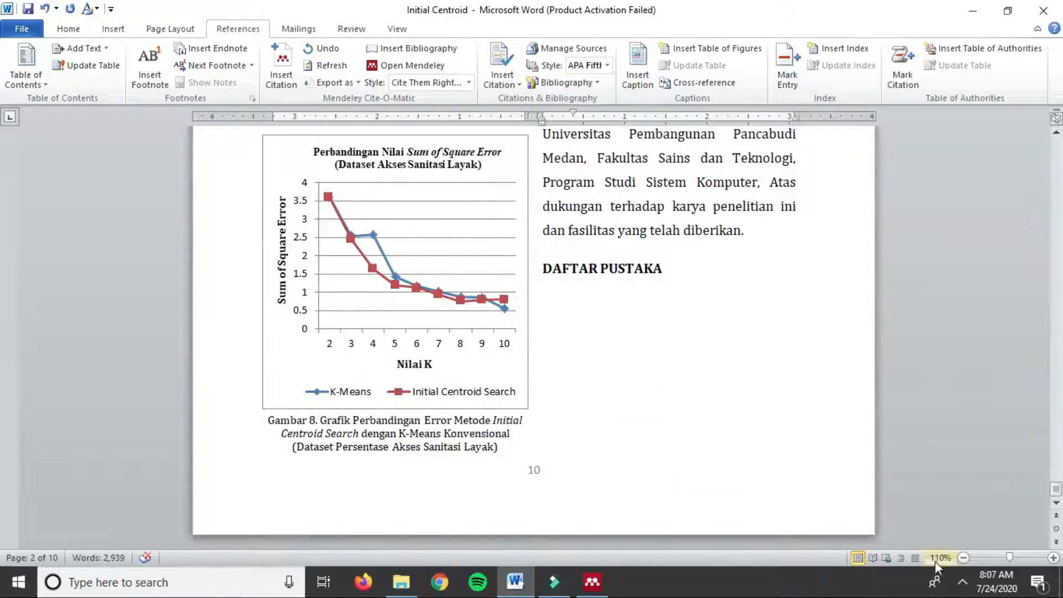
# Step: Zoom out to 80%, place the cursor under DAFTAR PUSTAKA and switch to Mendeley Desktop
pyautogui.click(965, 558)
pyautogui.click(965, 558)
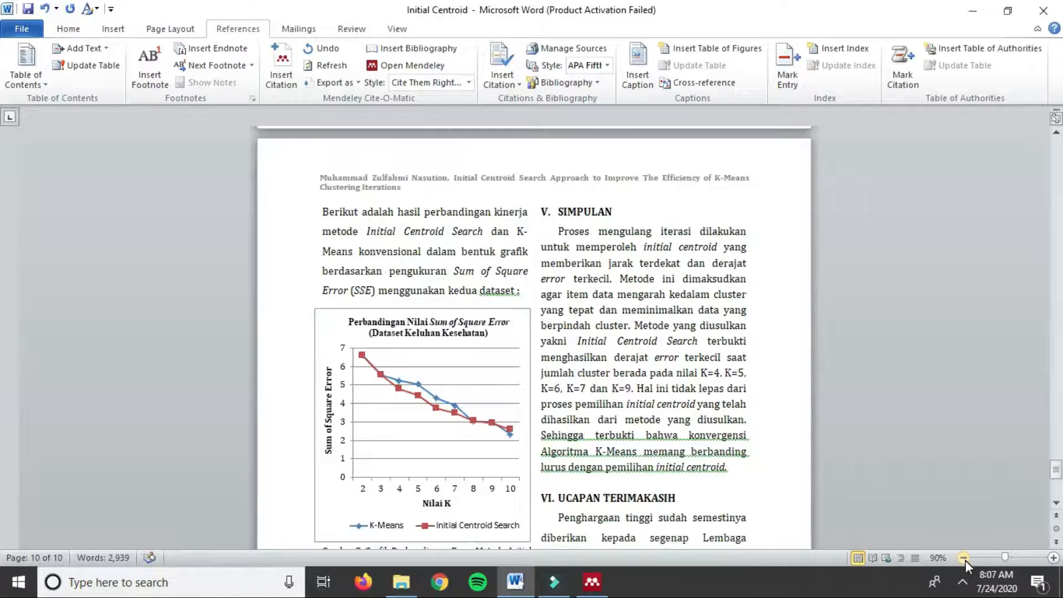
pyautogui.click(965, 558)
pyautogui.scroll(-6, 786, 372)
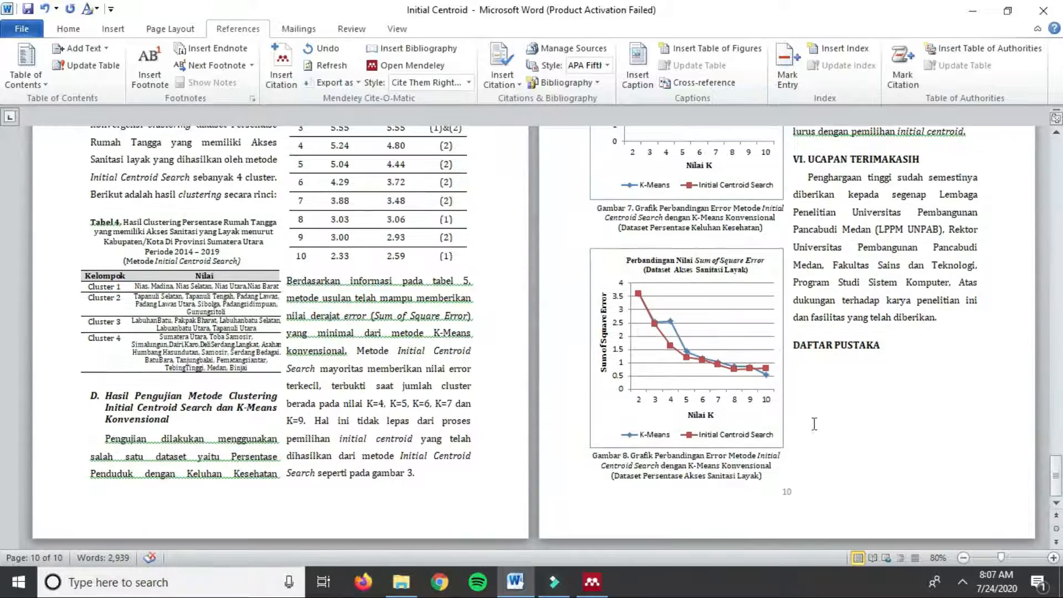
pyautogui.click(785, 373)
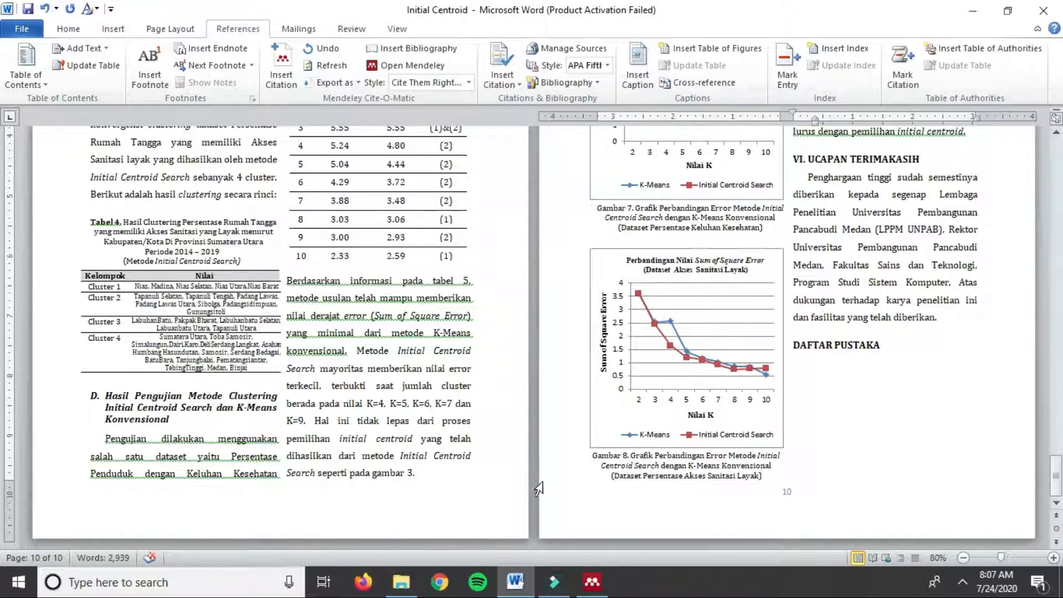
pyautogui.click(590, 583)
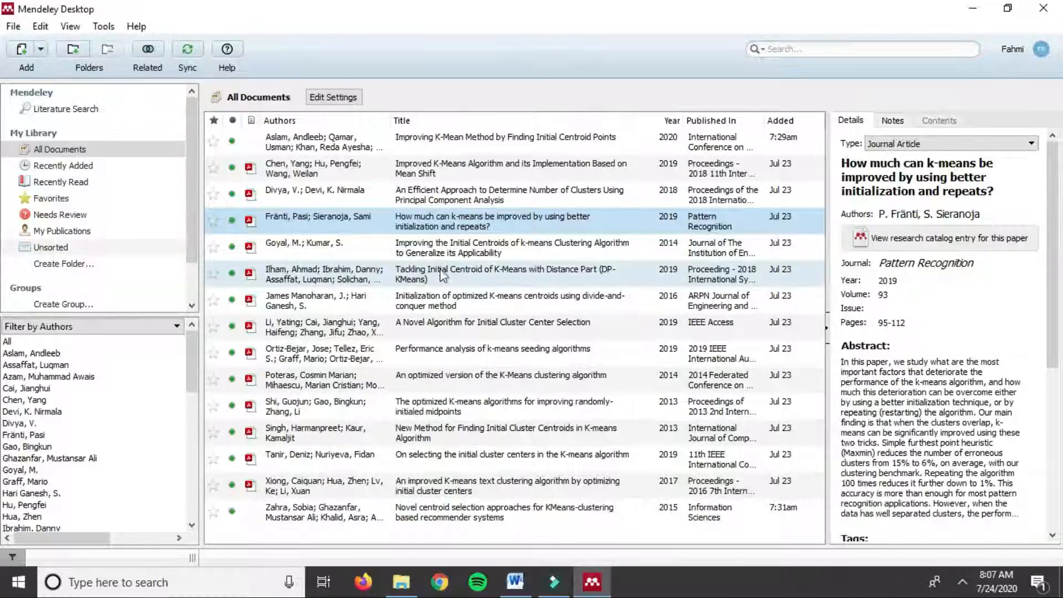
# Step: Browse the details of the k-means papers in the All Documents library
pyautogui.click(318, 197)
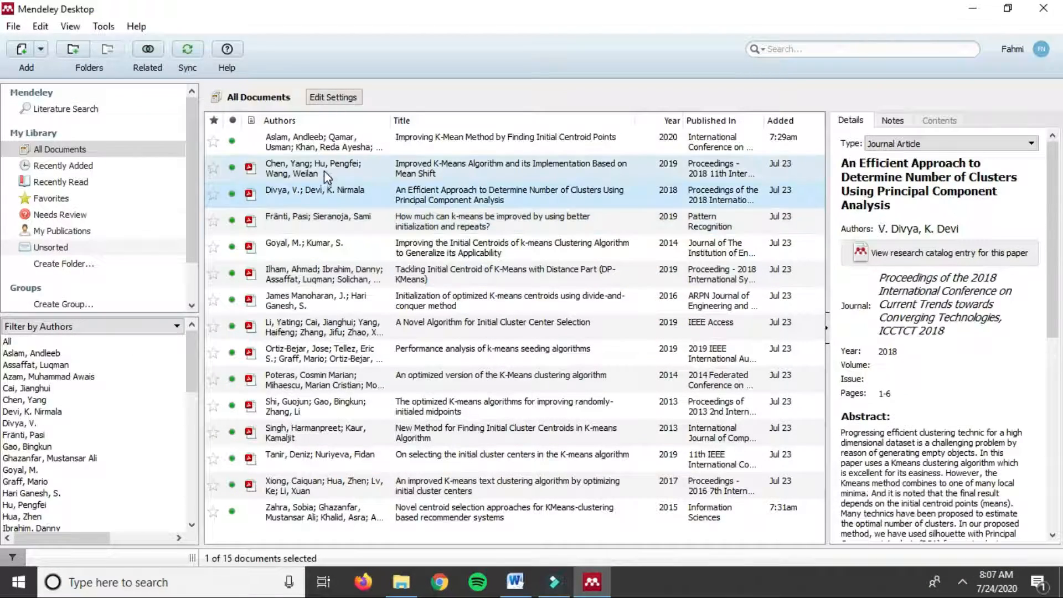
pyautogui.click(324, 169)
pyautogui.click(324, 147)
pyautogui.click(341, 278)
pyautogui.click(344, 360)
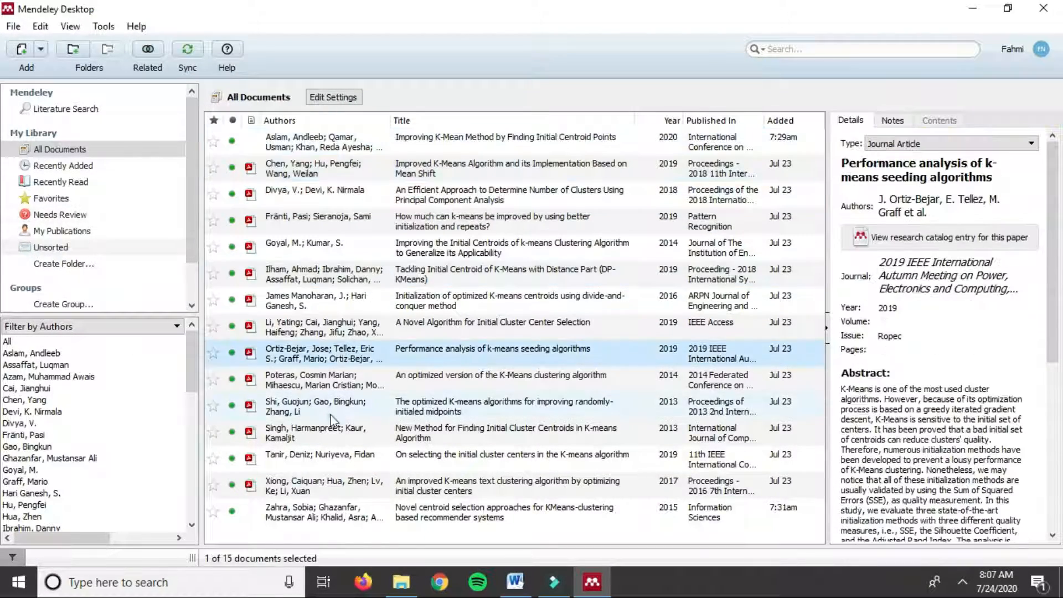
pyautogui.click(333, 409)
pyautogui.click(331, 247)
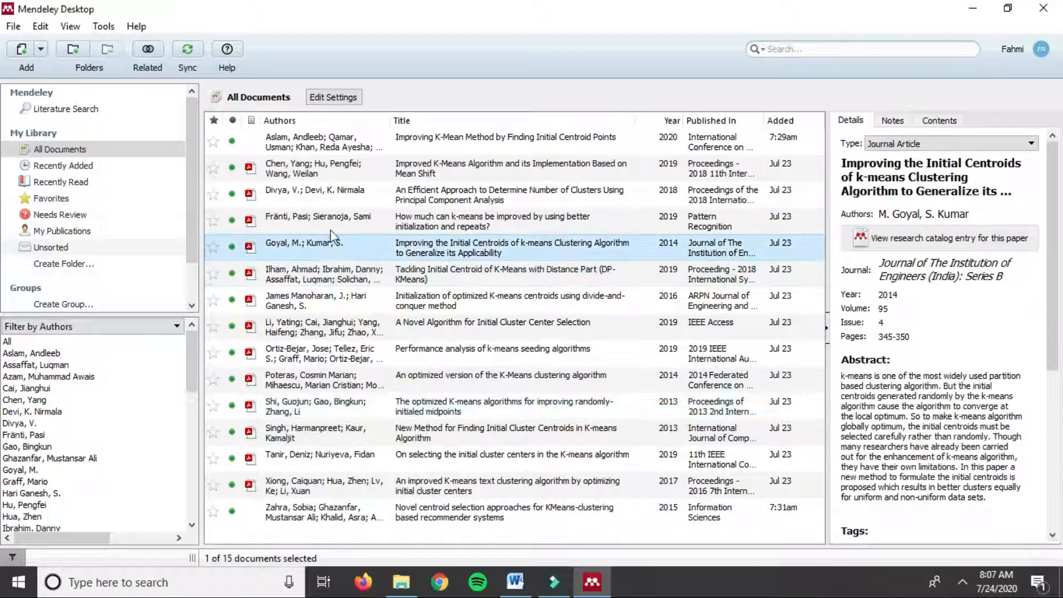
pyautogui.click(332, 221)
pyautogui.click(334, 196)
pyautogui.click(332, 169)
pyautogui.click(332, 221)
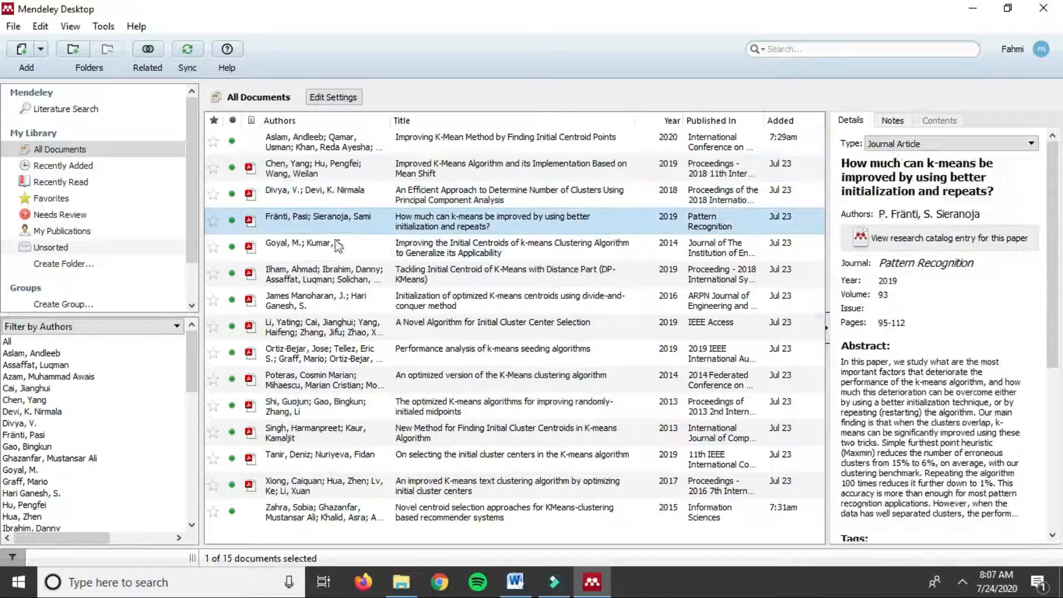
pyautogui.click(339, 354)
pyautogui.click(341, 443)
pyautogui.click(342, 274)
pyautogui.click(342, 194)
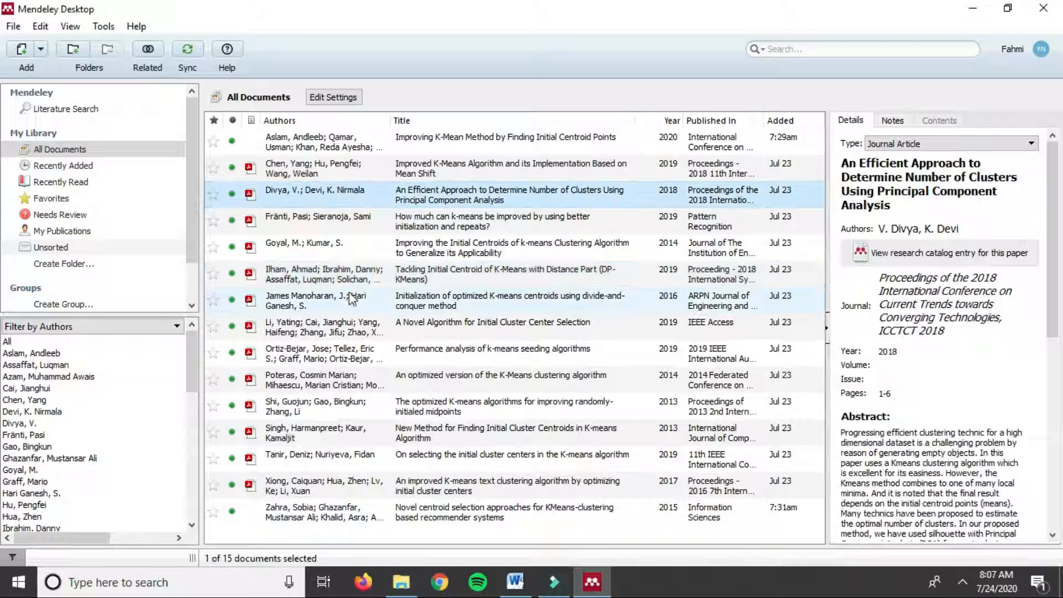
# Step: Select all 15 library documents and return to the Word paper
pyautogui.hotkey('ctrl', 'a')
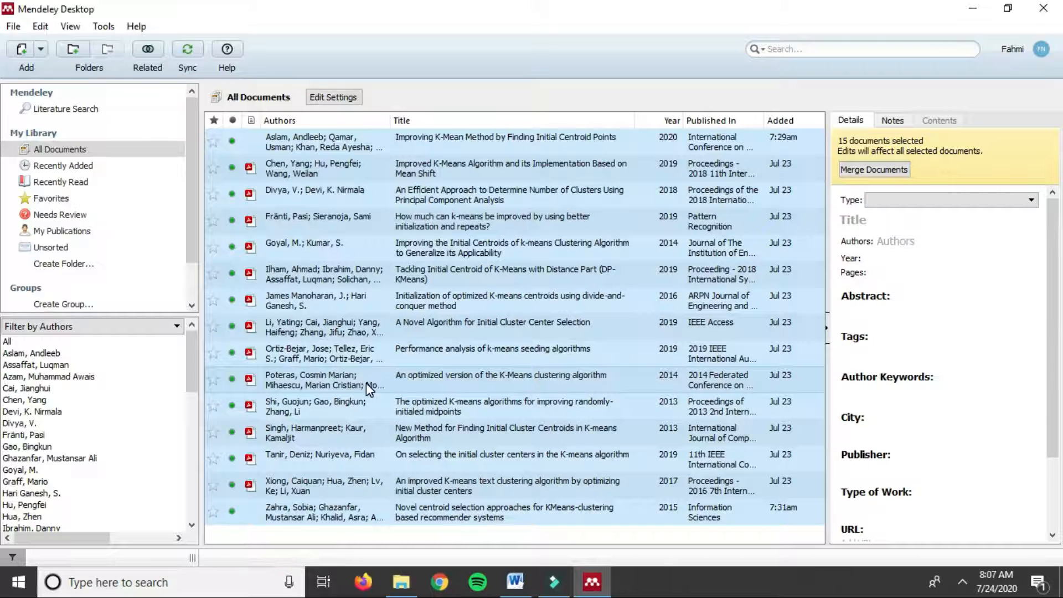
pyautogui.keyDown('ctrl'); pyautogui.click(304, 249); pyautogui.keyUp('ctrl')
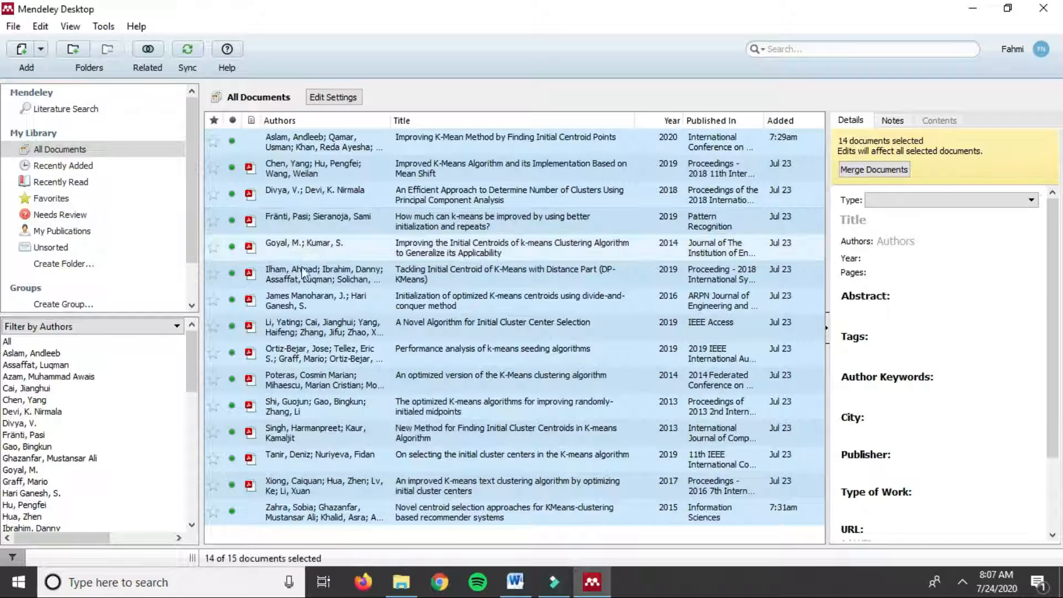
pyautogui.keyDown('ctrl'); pyautogui.click(320, 336); pyautogui.keyUp('ctrl')
pyautogui.keyDown('ctrl'); pyautogui.click(324, 378); pyautogui.keyUp('ctrl')
pyautogui.keyDown('ctrl'); pyautogui.click(328, 452); pyautogui.keyUp('ctrl')
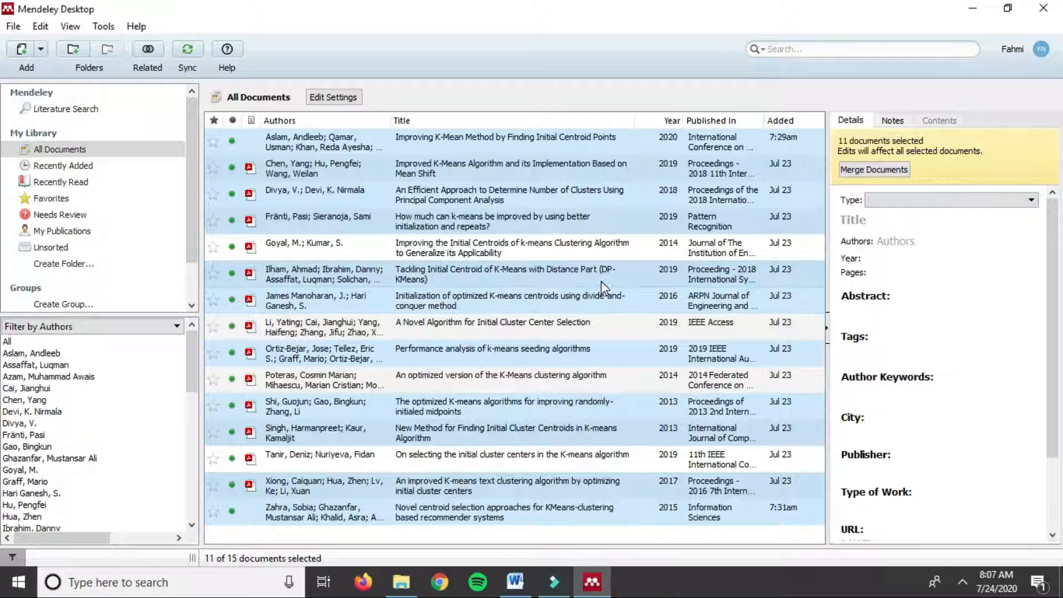
pyautogui.hotkey('ctrl', 'a')
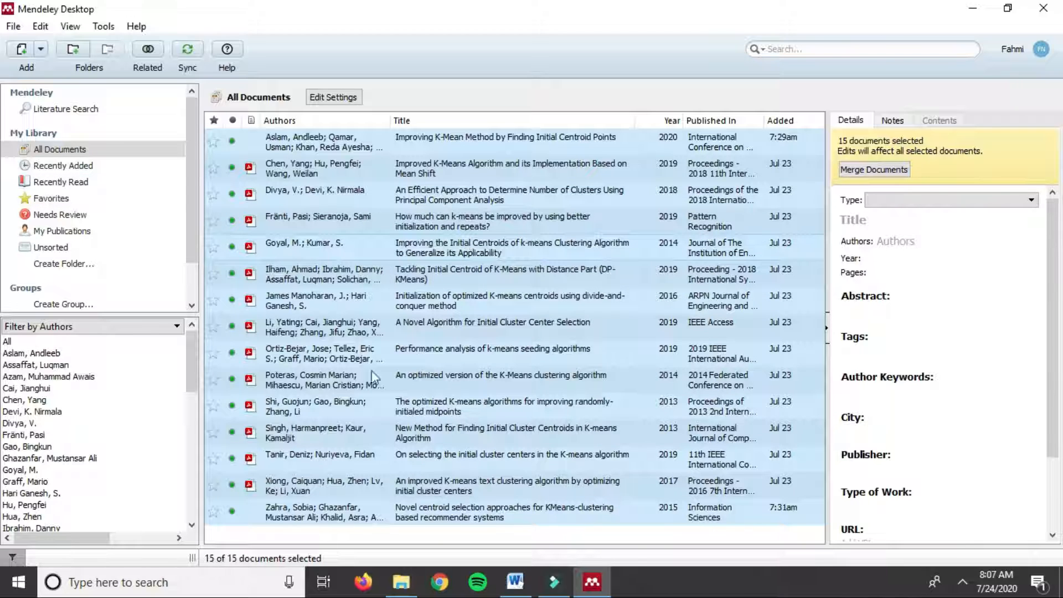
pyautogui.click(515, 582)
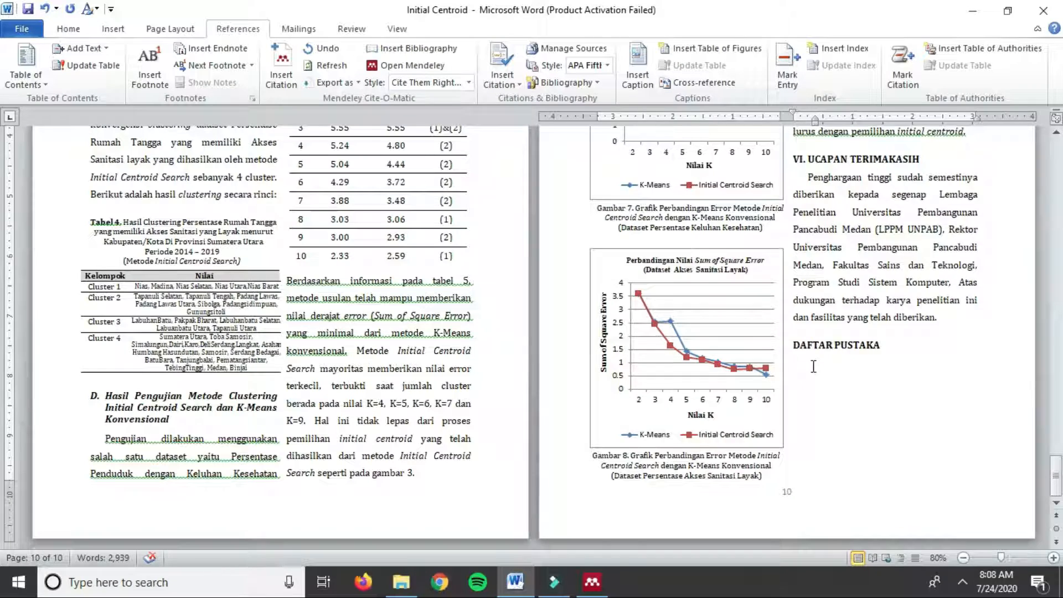
# Step: Paste the Harvard-formatted Mendeley references under DAFTAR PUSTAKA and look them over
pyautogui.hotkey('ctrl', 'v')
pyautogui.scroll(-8, 371, 501)
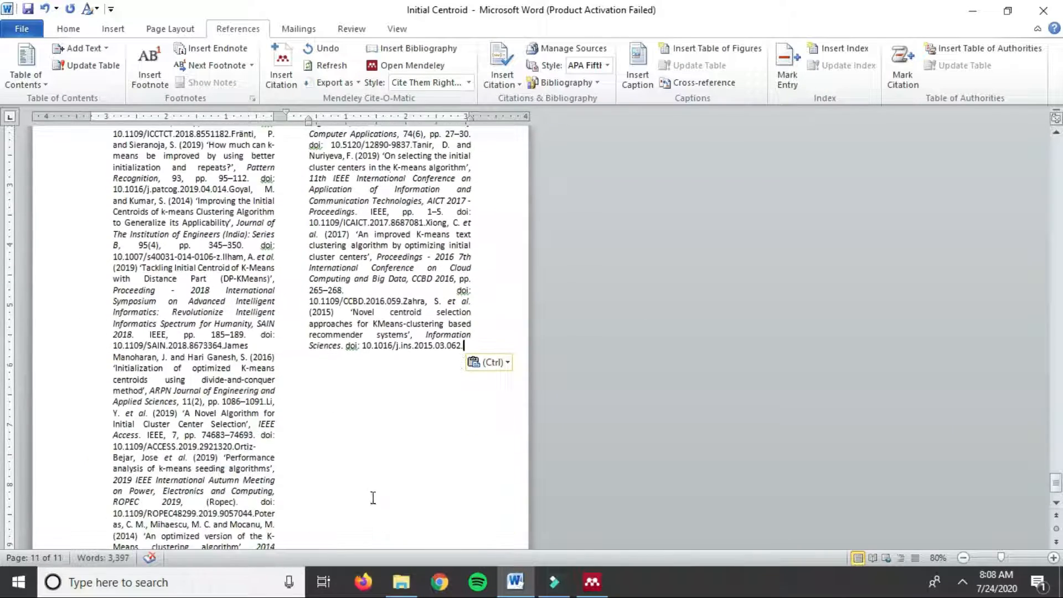
pyautogui.scroll(15, 359, 503)
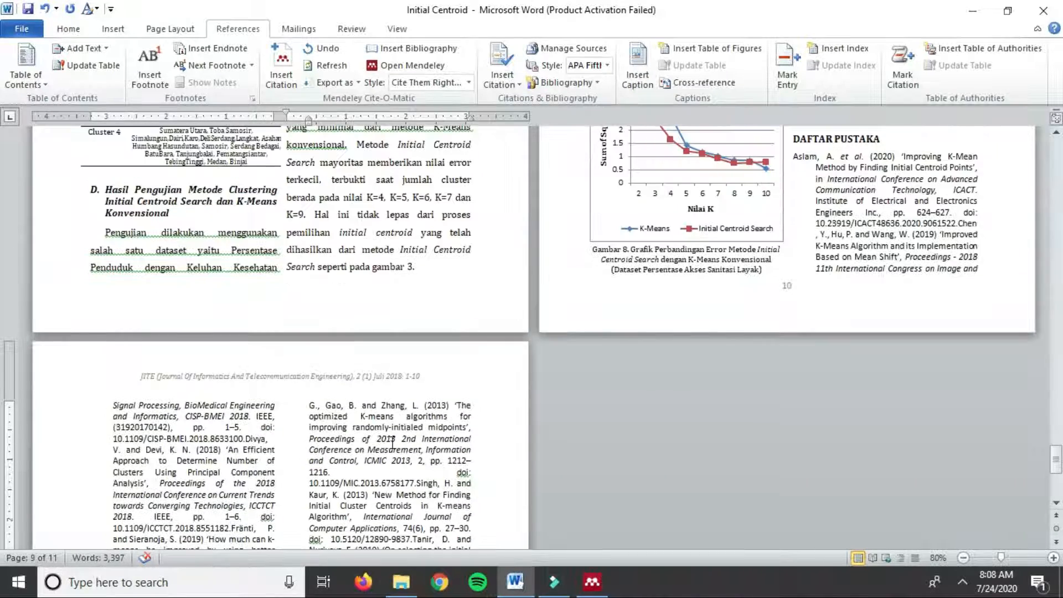
pyautogui.scroll(1, 392, 443)
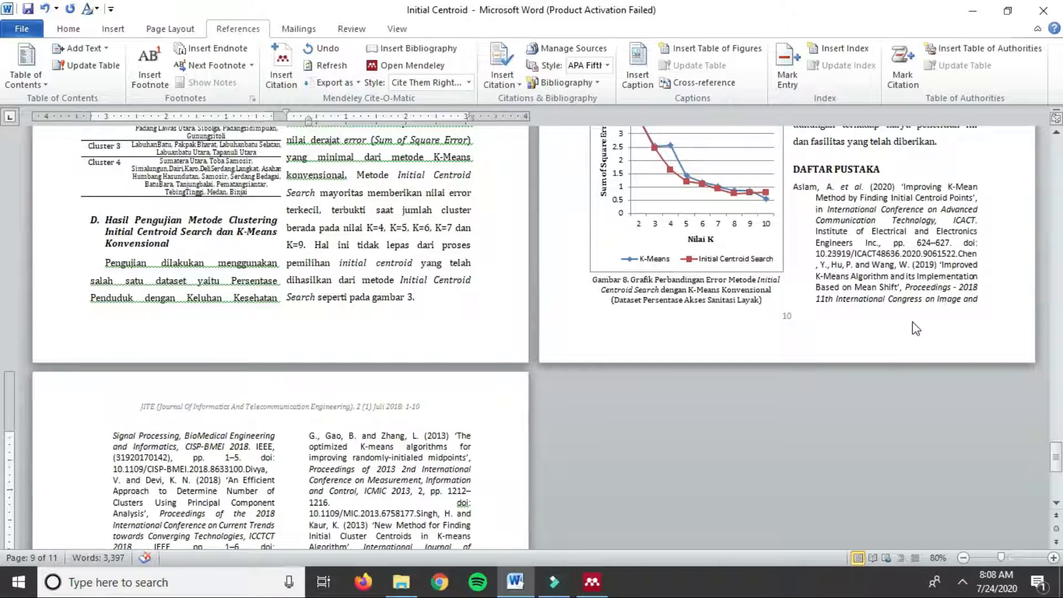
pyautogui.scroll(2, 916, 329)
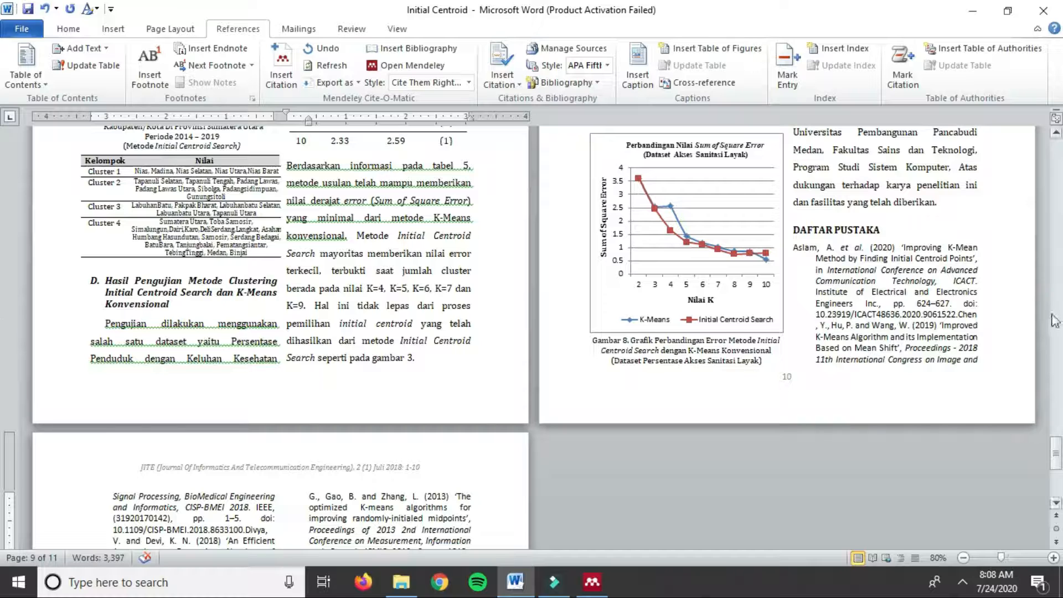
pyautogui.scroll(1, 852, 323)
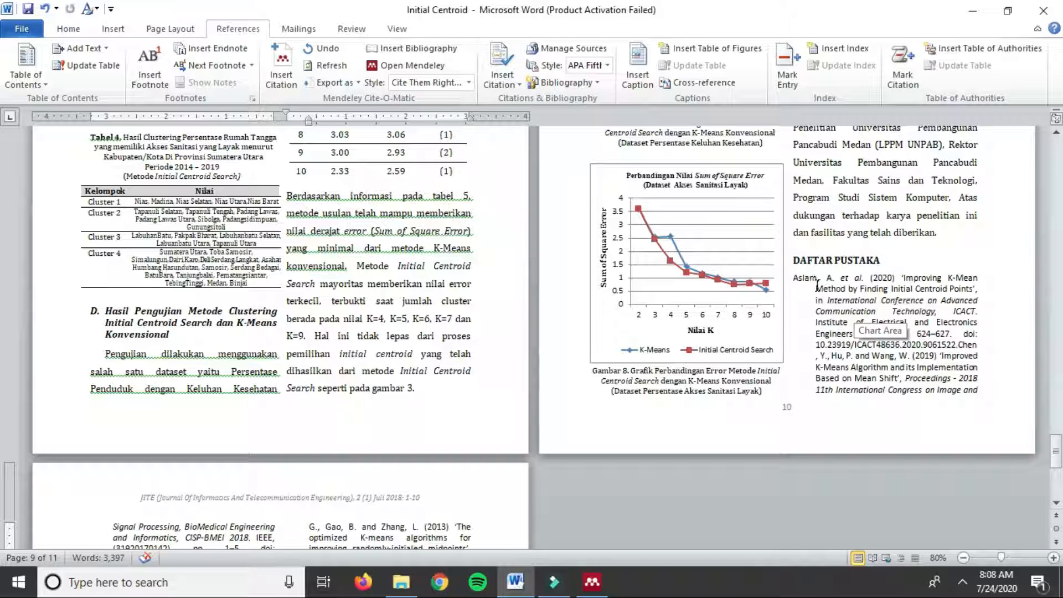
pyautogui.scroll(-2, 796, 283)
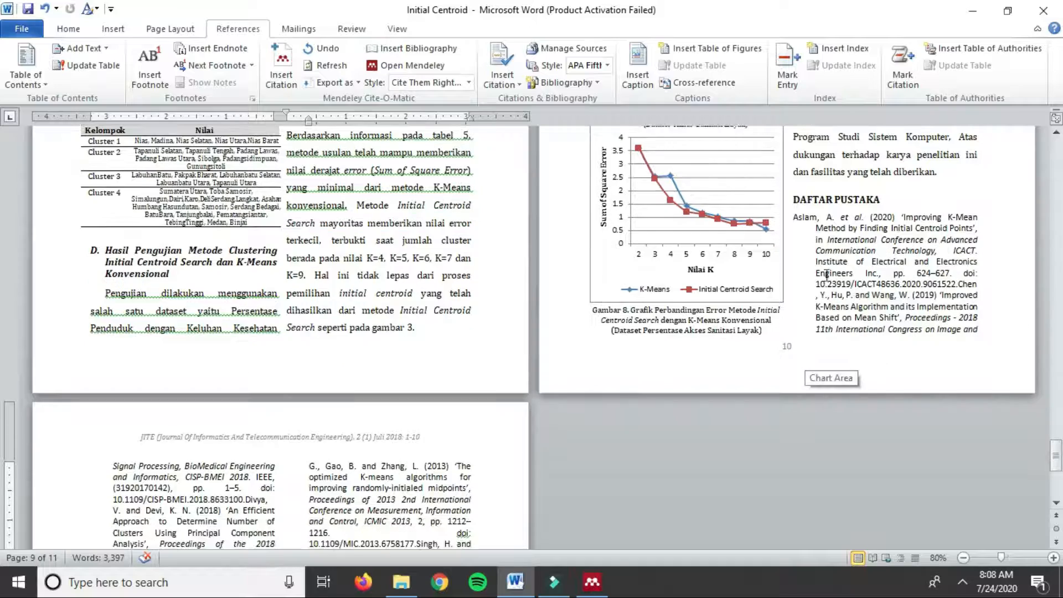
pyautogui.scroll(-10, 995, 298)
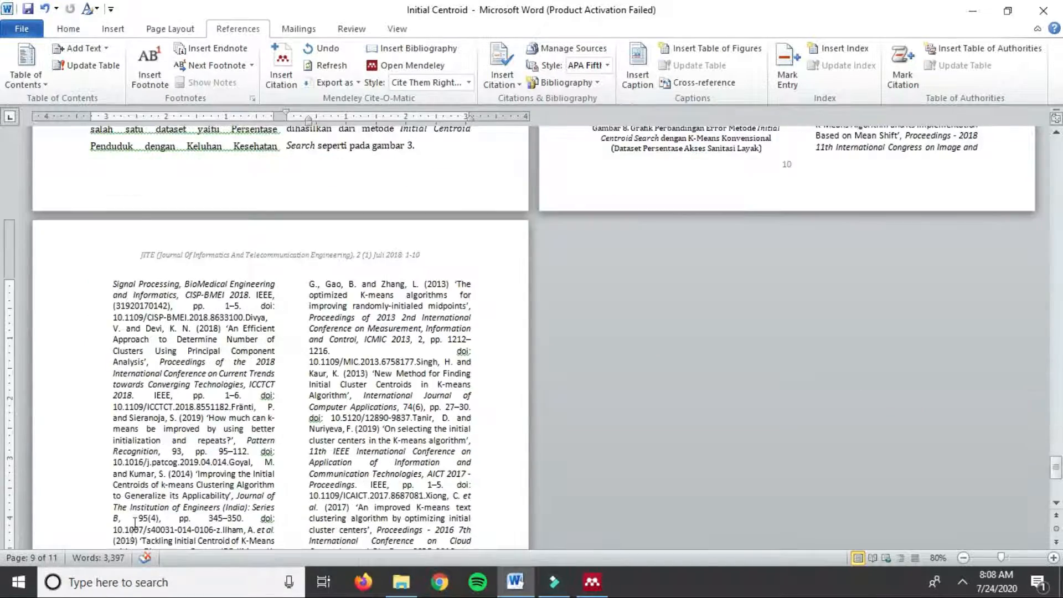
pyautogui.scroll(13, 923, 342)
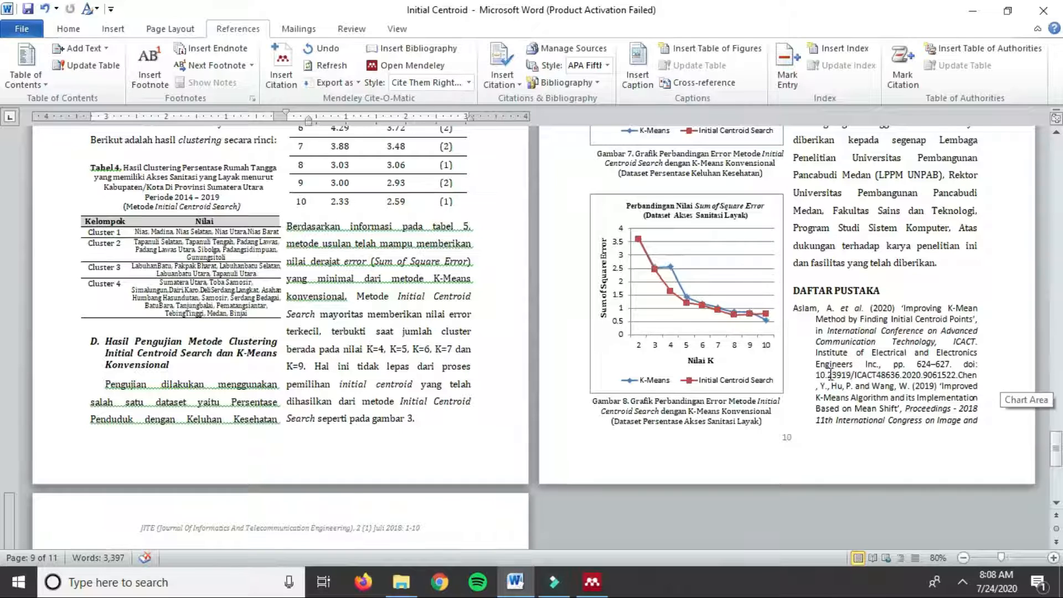
# Step: Put the Chen, Divya, Fränti, Goyal and Ilham references each on its own line
pyautogui.click(957, 376)
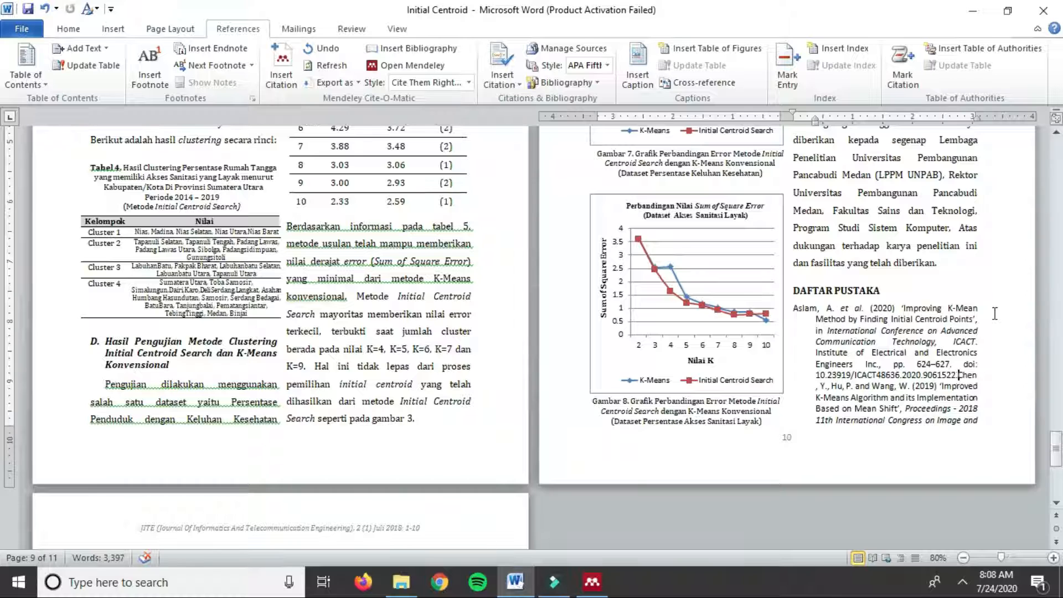
pyautogui.press('Return')
pyautogui.scroll(-5, 855, 398)
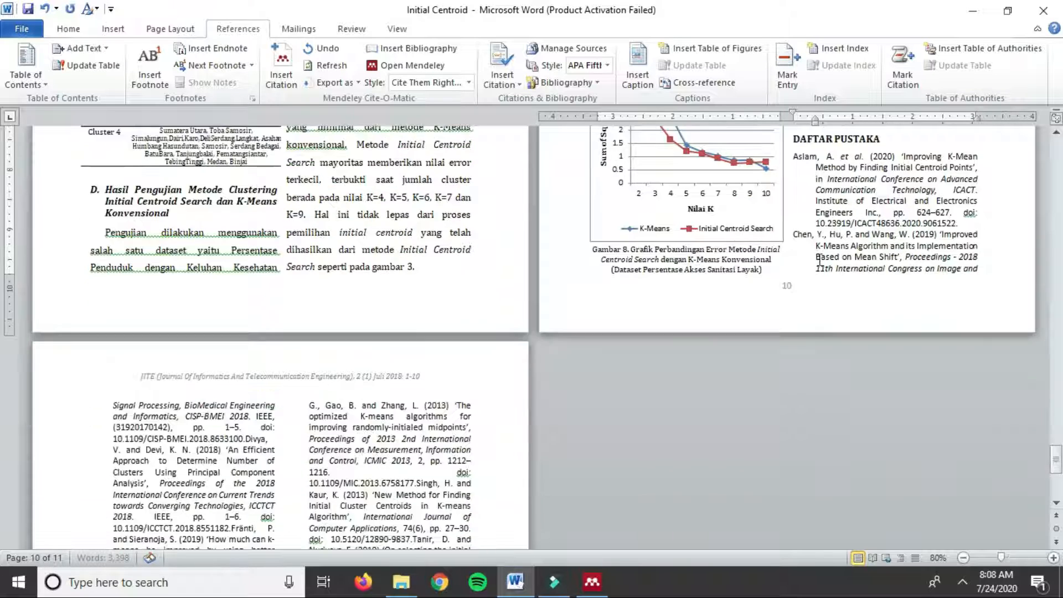
pyautogui.scroll(-1, 159, 394)
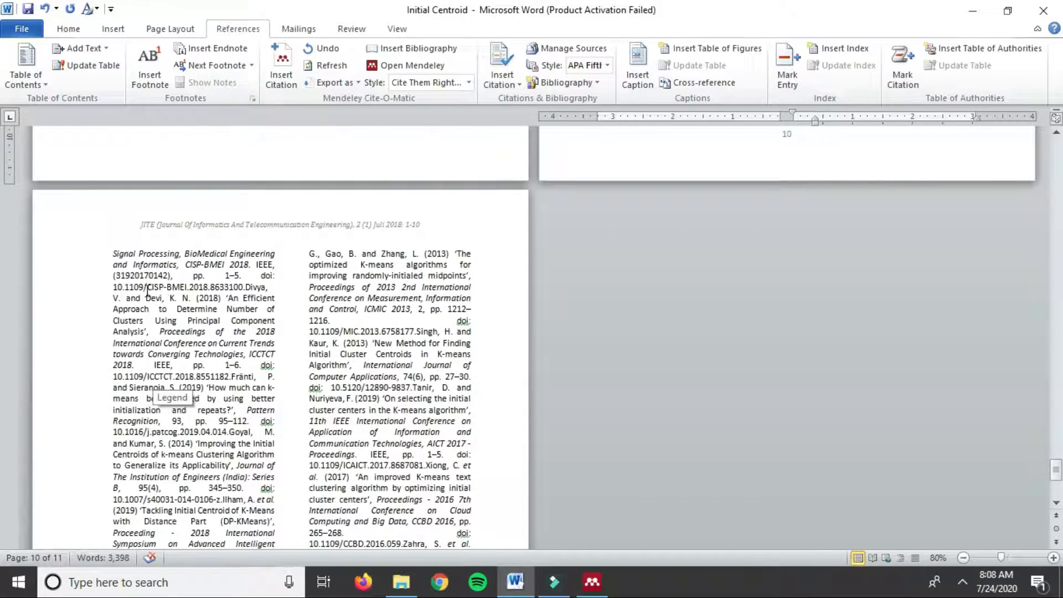
pyautogui.click(244, 289)
pyautogui.press('Return')
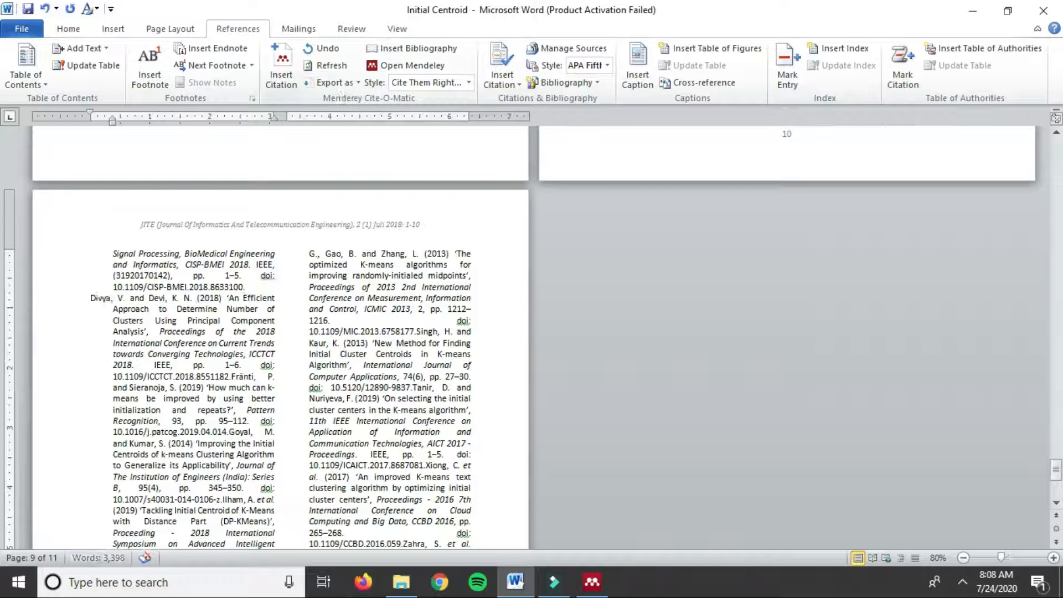
pyautogui.scroll(-1, 163, 296)
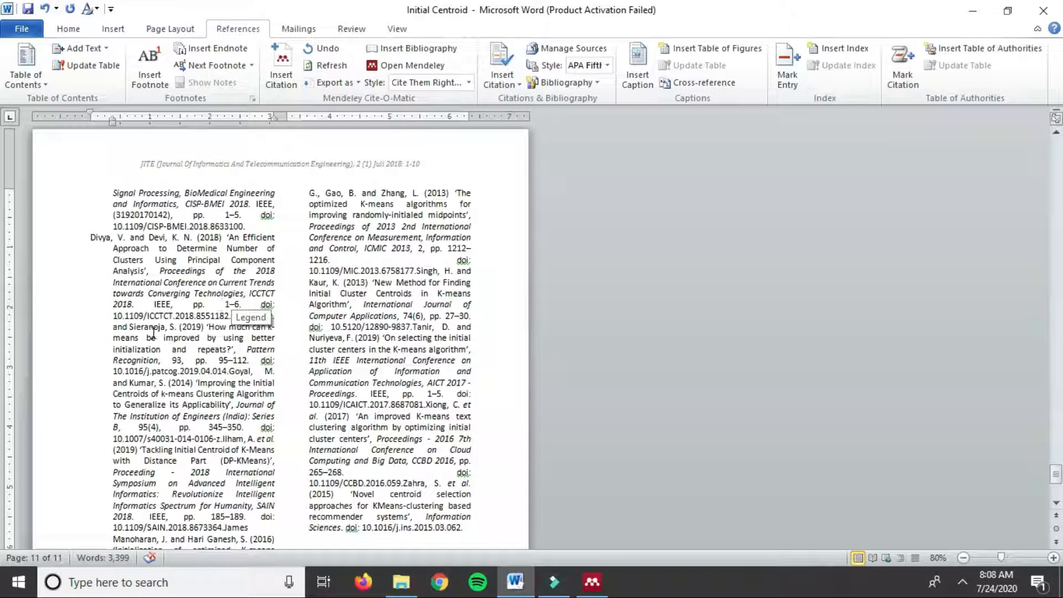
pyautogui.moveTo(212, 317)
pyautogui.mouseDown()
pyautogui.moveTo(256, 327)
pyautogui.moveTo(228, 328)
pyautogui.mouseUp()
pyautogui.click(229, 316)
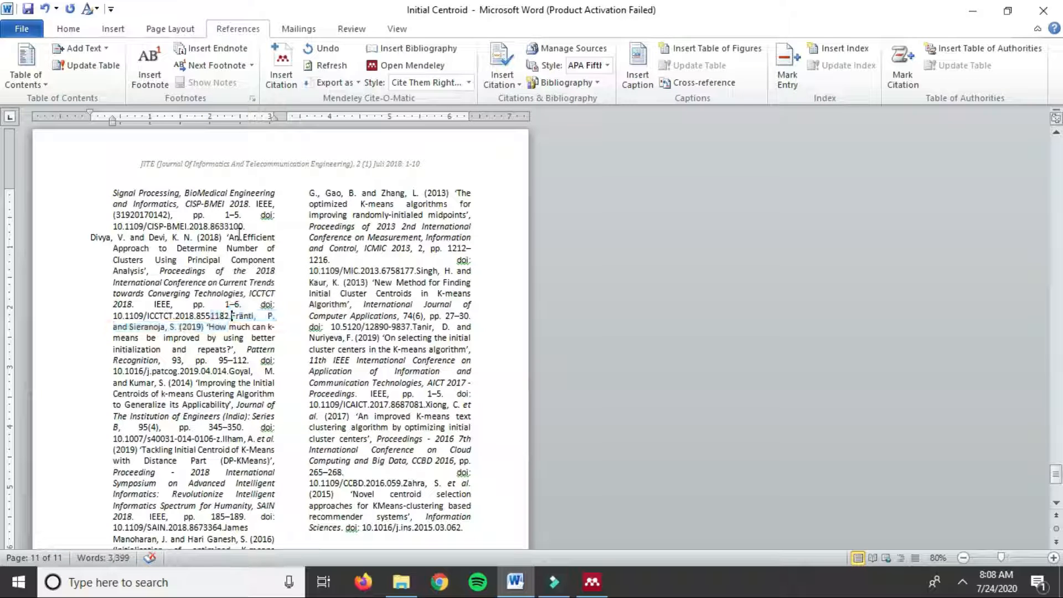
pyautogui.press('Return')
pyautogui.scroll(-2, 167, 222)
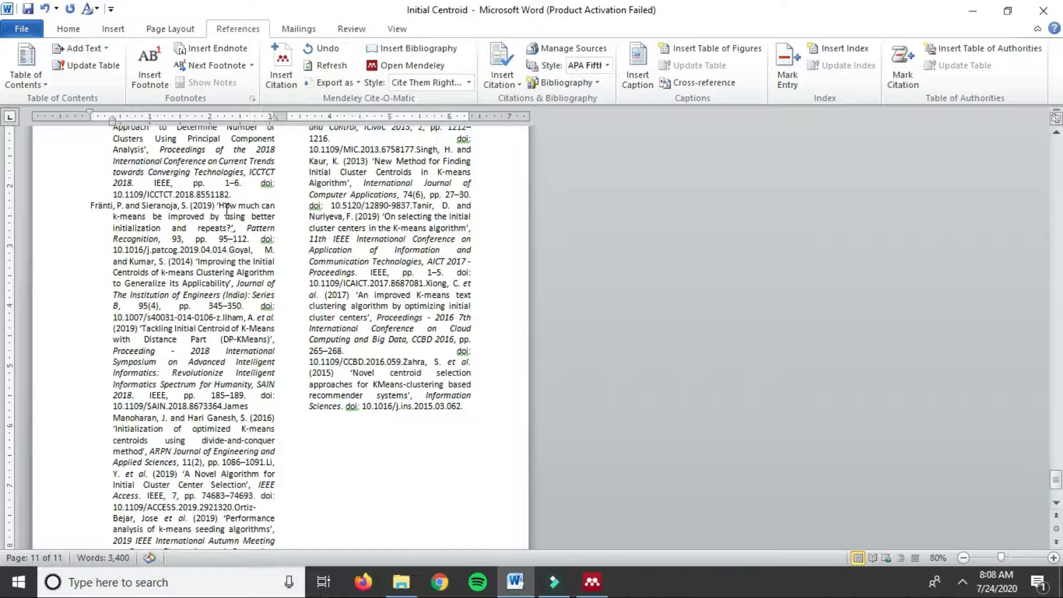
pyautogui.click(229, 250)
pyautogui.press('Return')
pyautogui.scroll(-2, 208, 266)
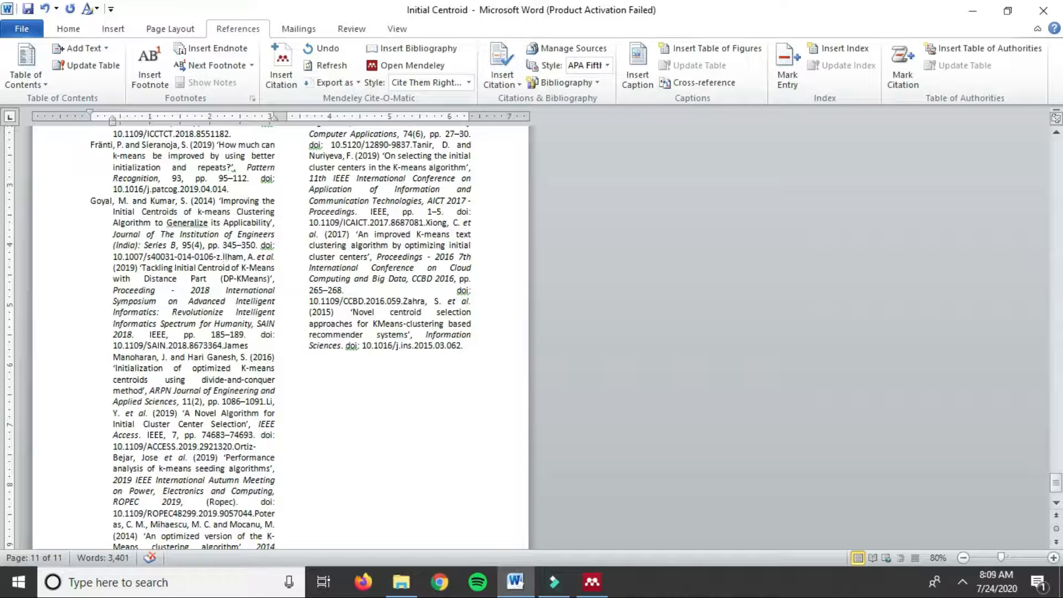
pyautogui.press('Return')
# Step: Start the James Manoharan, Li, Ortiz-Bejar and Poteras references on new lines
pyautogui.scroll(-2, 185, 241)
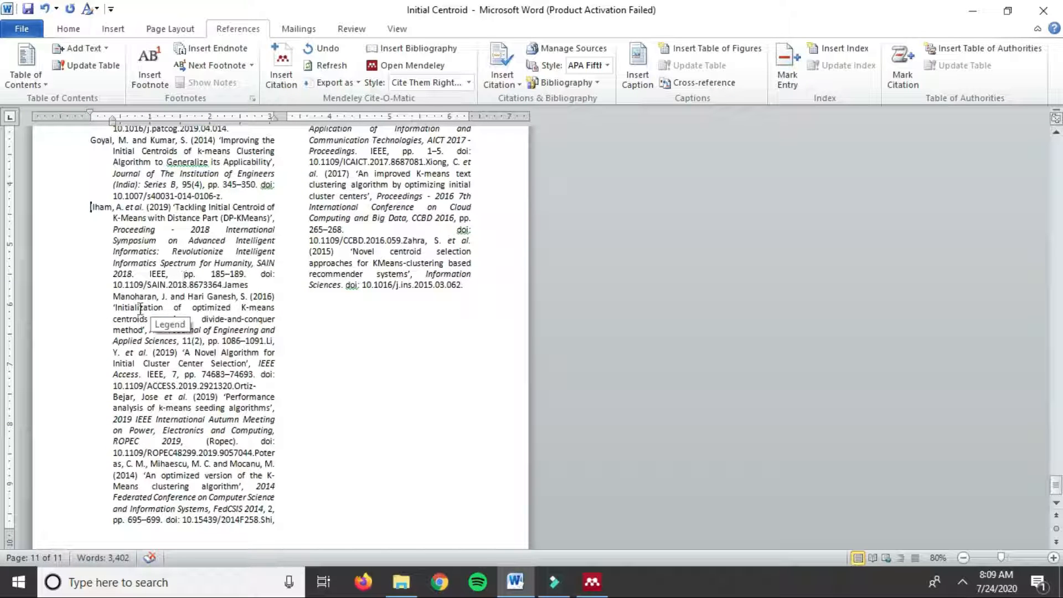
pyautogui.click(226, 285)
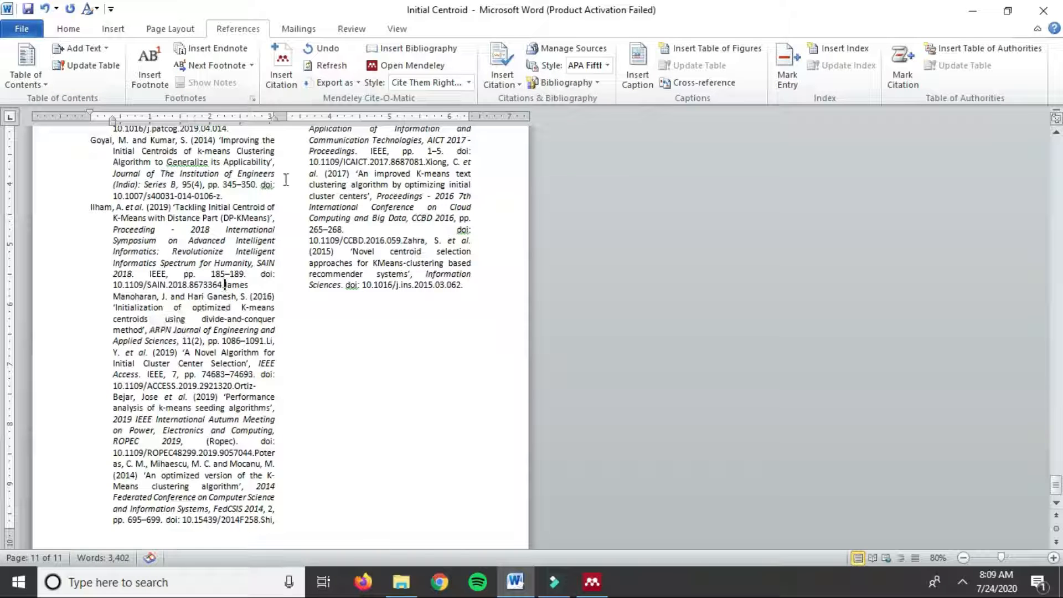
pyautogui.press('Return')
pyautogui.scroll(-2, 198, 286)
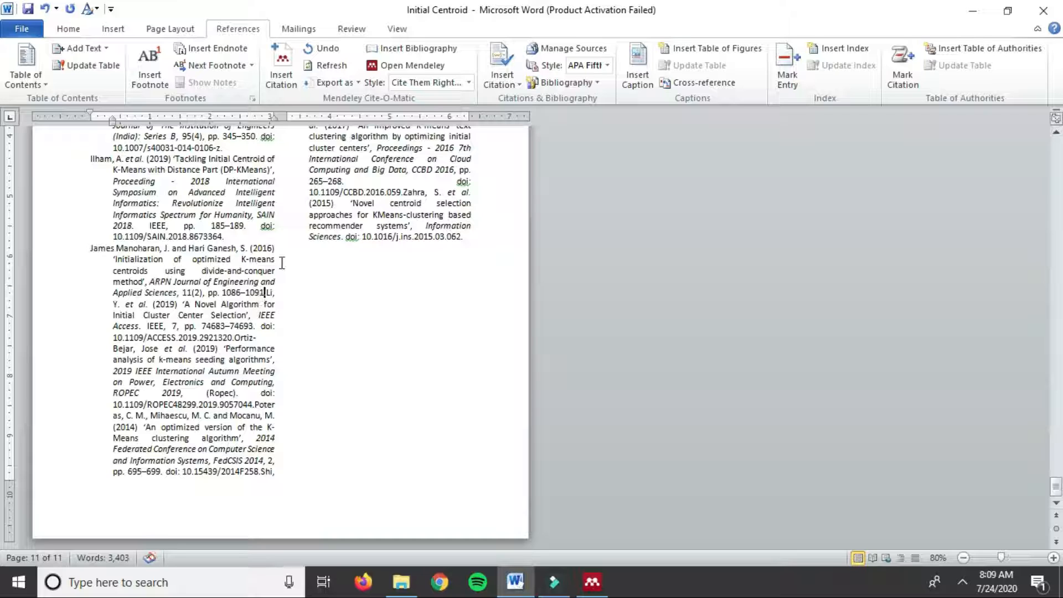
pyautogui.click(268, 293)
pyautogui.press('Return')
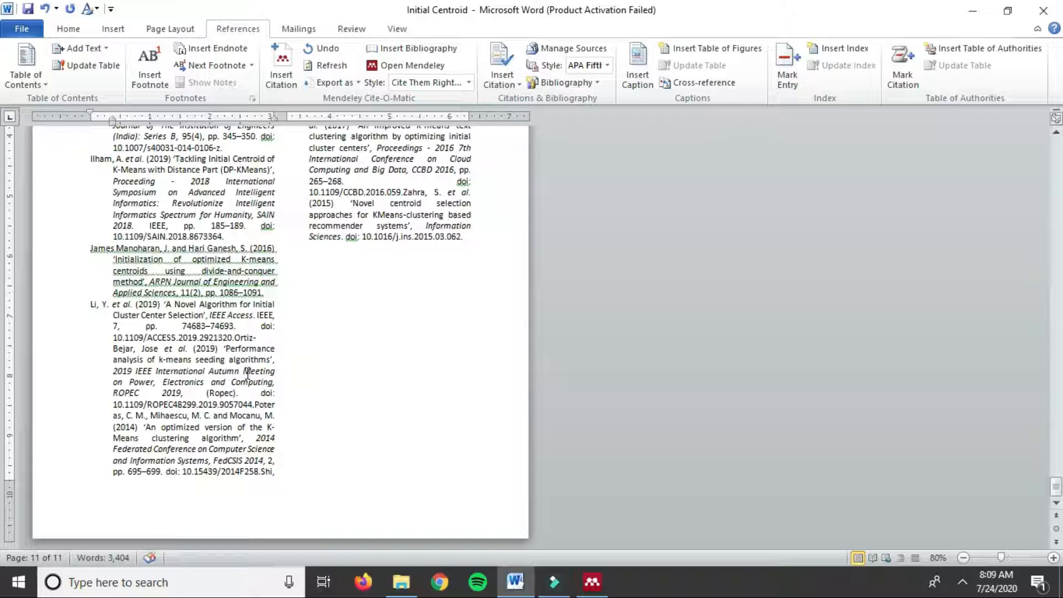
pyautogui.click(234, 337)
pyautogui.press('Return')
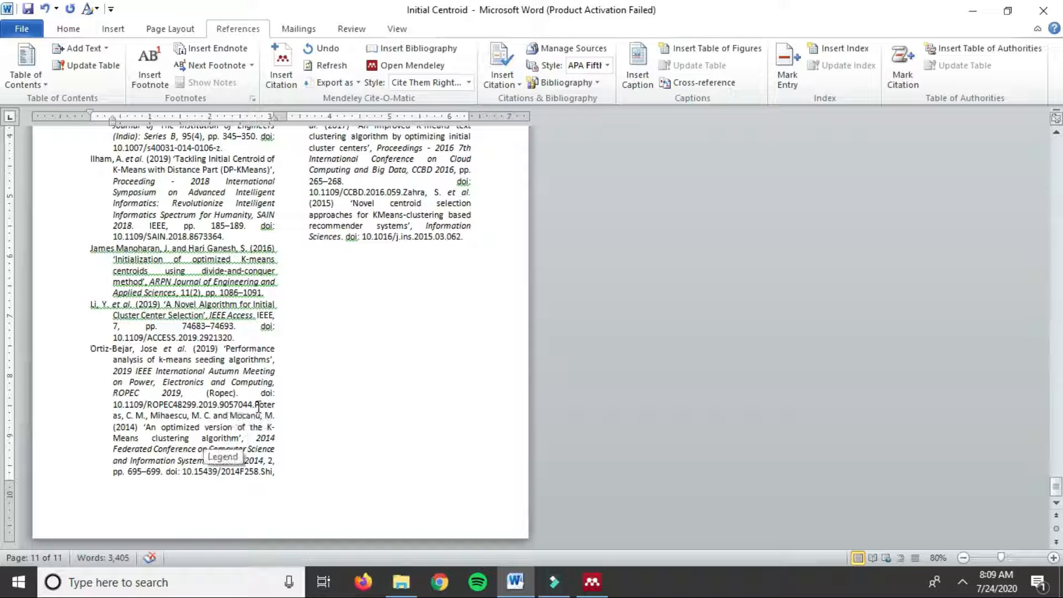
pyautogui.click(255, 405)
pyautogui.press('Return')
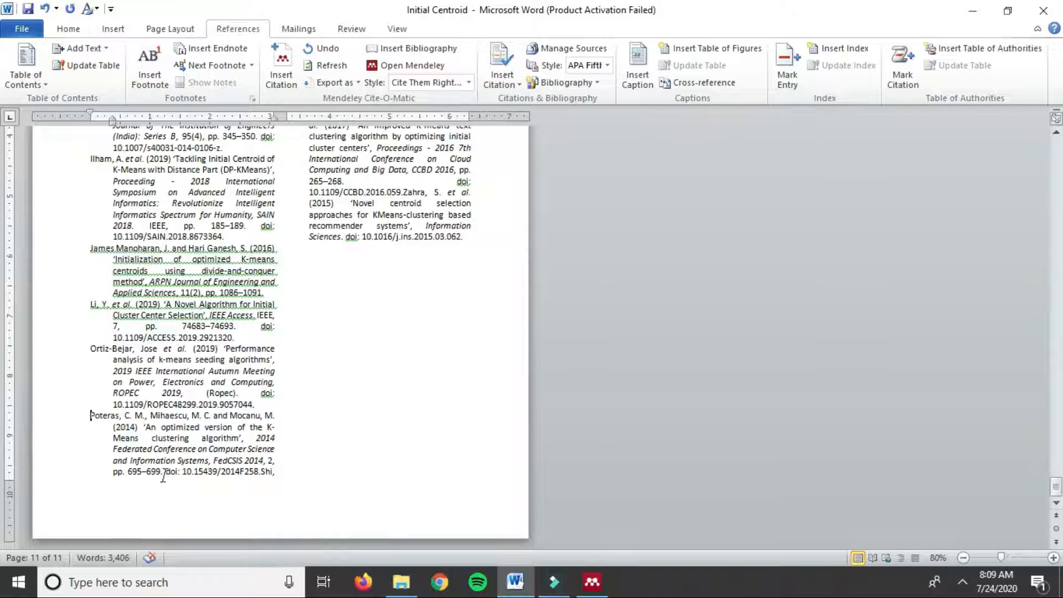
# Step: Split off the Shi, Singh, Tanir, Xiong and Zahra references as separate entries
pyautogui.scroll(1, 163, 476)
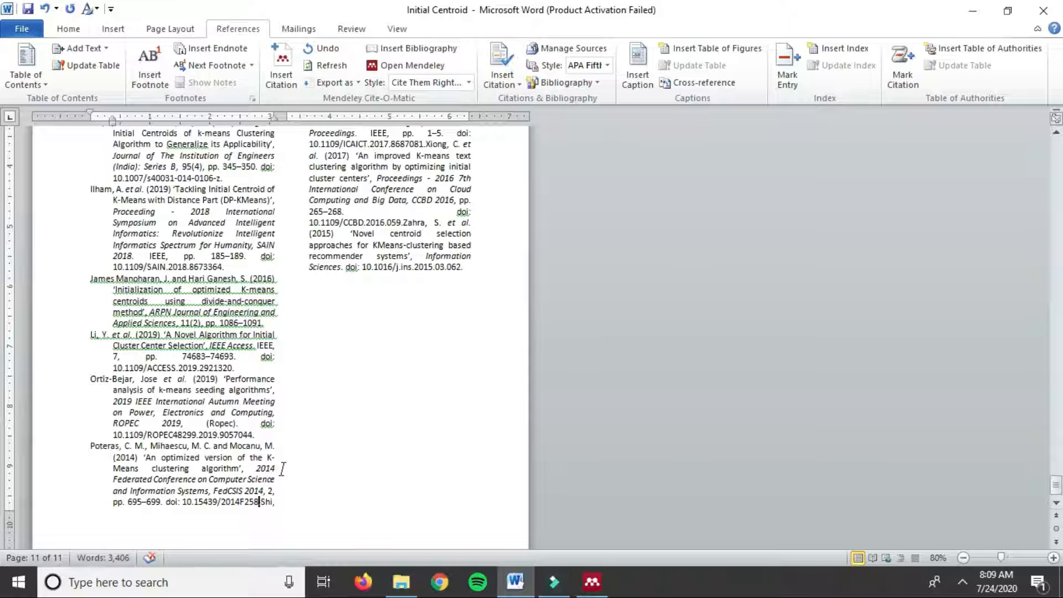
pyautogui.press('Return')
pyautogui.scroll(5, 281, 244)
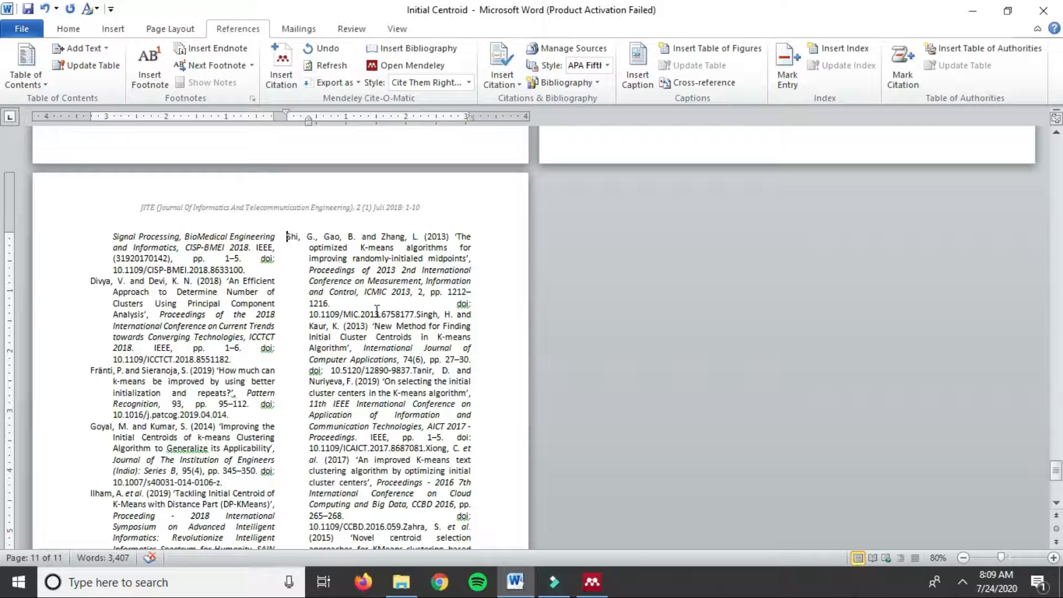
pyautogui.scroll(-1, 416, 302)
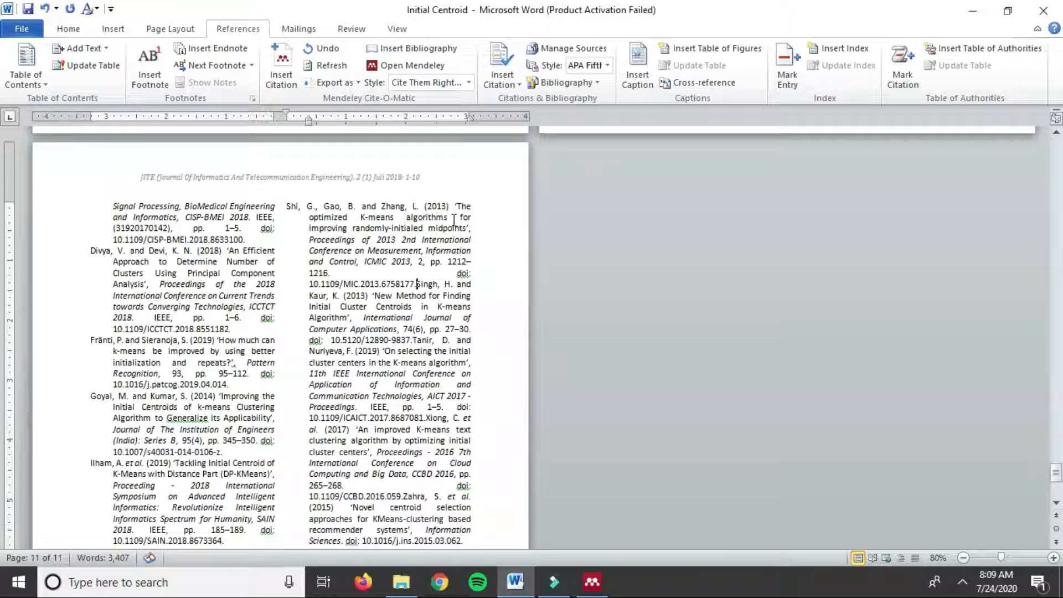
pyautogui.press('Return')
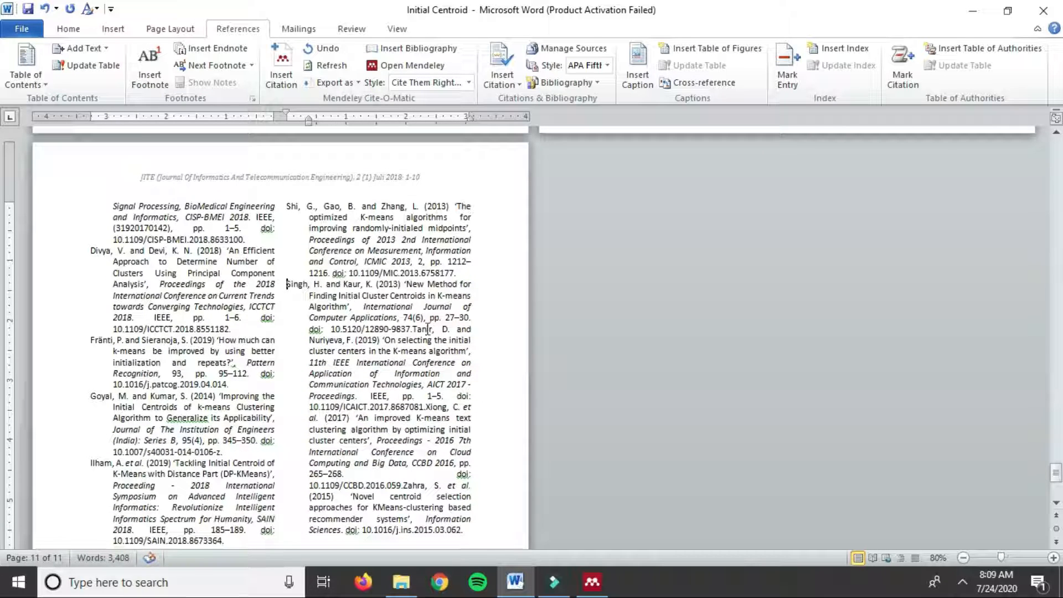
pyautogui.click(415, 330)
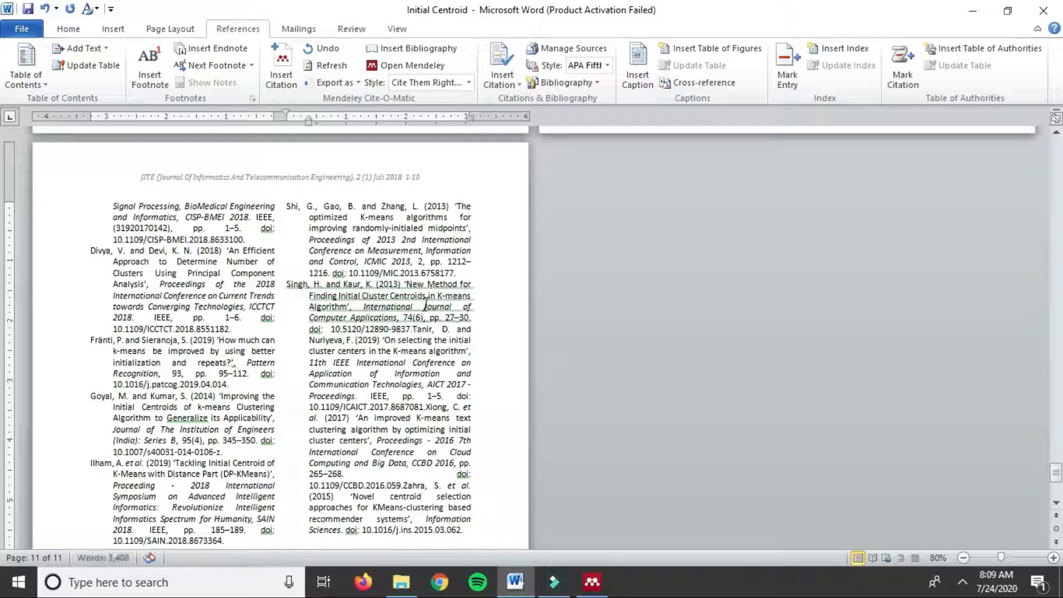
pyautogui.press('Return')
pyautogui.scroll(-2, 418, 414)
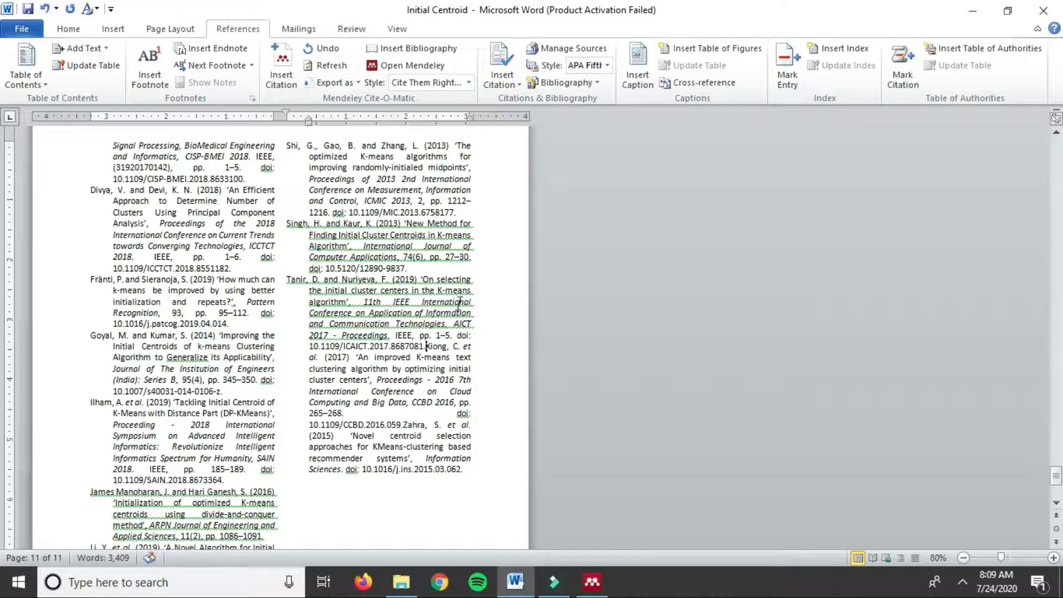
pyautogui.press('Return')
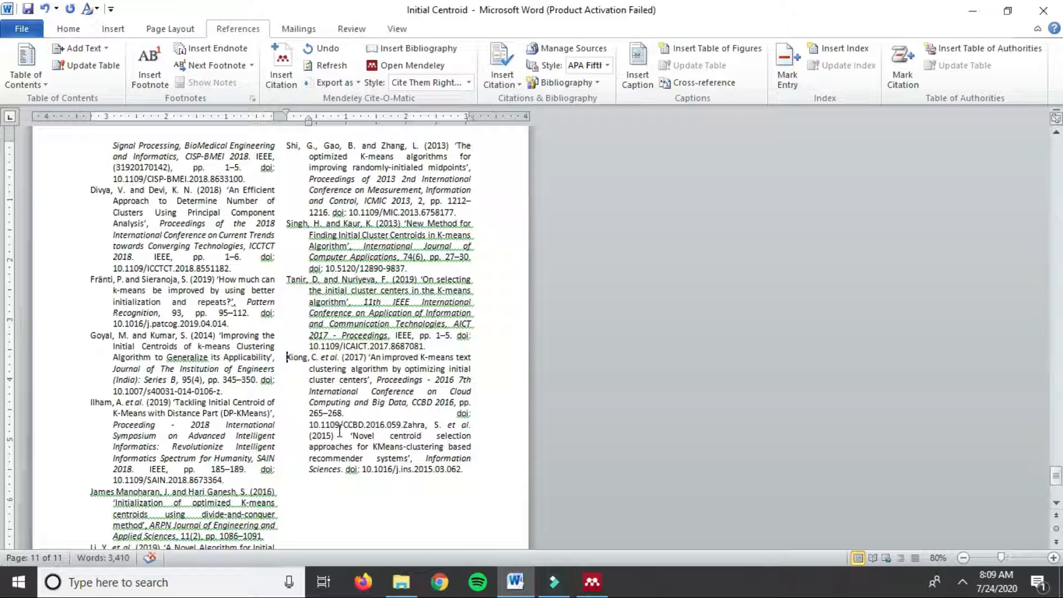
pyautogui.click(404, 426)
pyautogui.press('Return')
pyautogui.scroll(10, 387, 397)
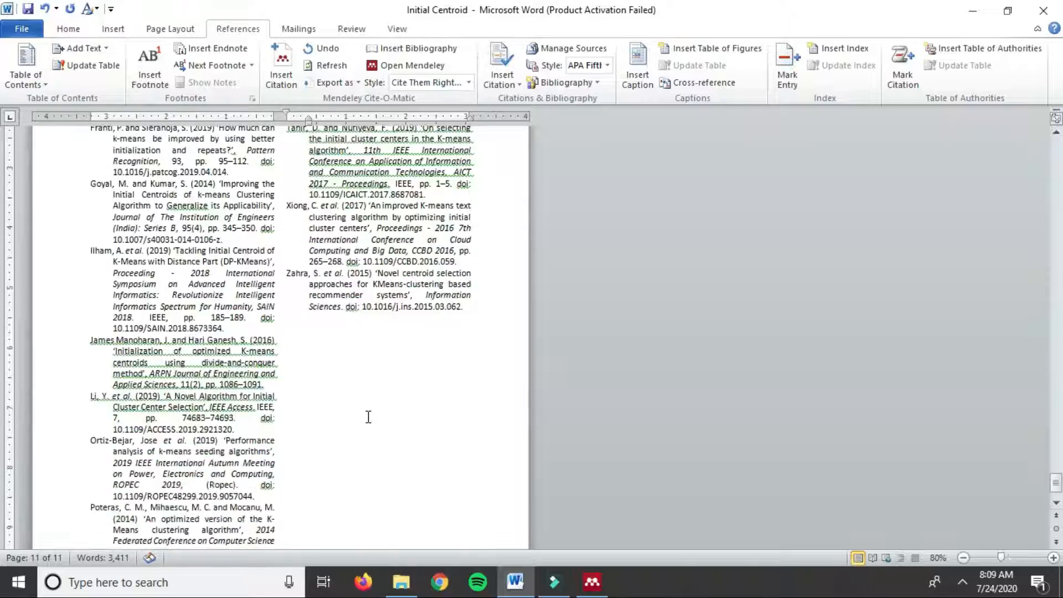
# Step: Scroll through the paper to check the separated DAFTAR PUSTAKA entries
pyautogui.scroll(10, 678, 398)
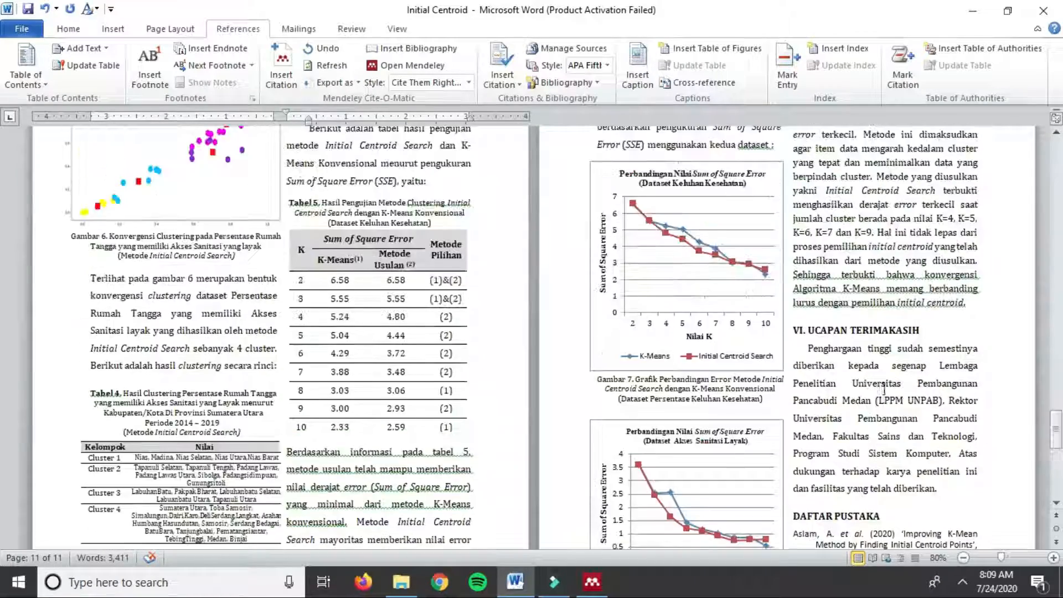
pyautogui.scroll(-12, 812, 392)
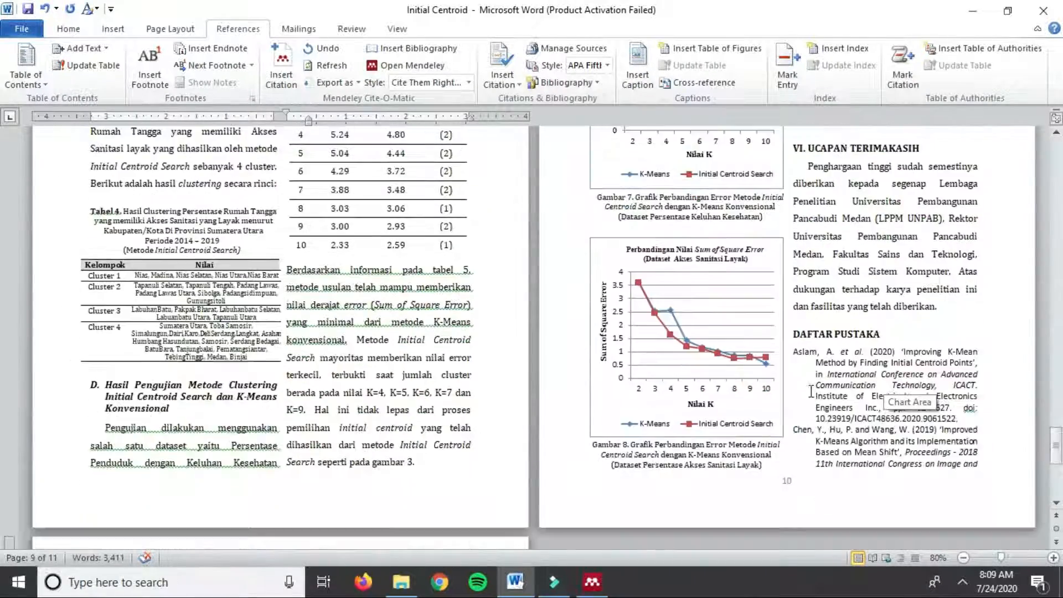
pyautogui.scroll(-10, 810, 392)
pyautogui.scroll(-8, 637, 411)
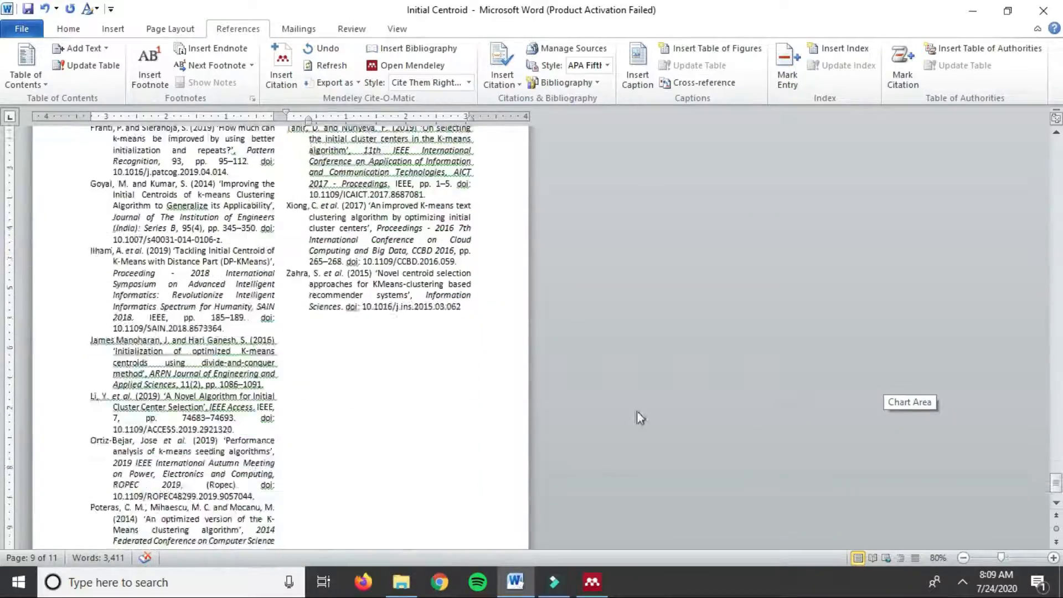
pyautogui.scroll(18, 403, 418)
pyautogui.scroll(-10, 402, 428)
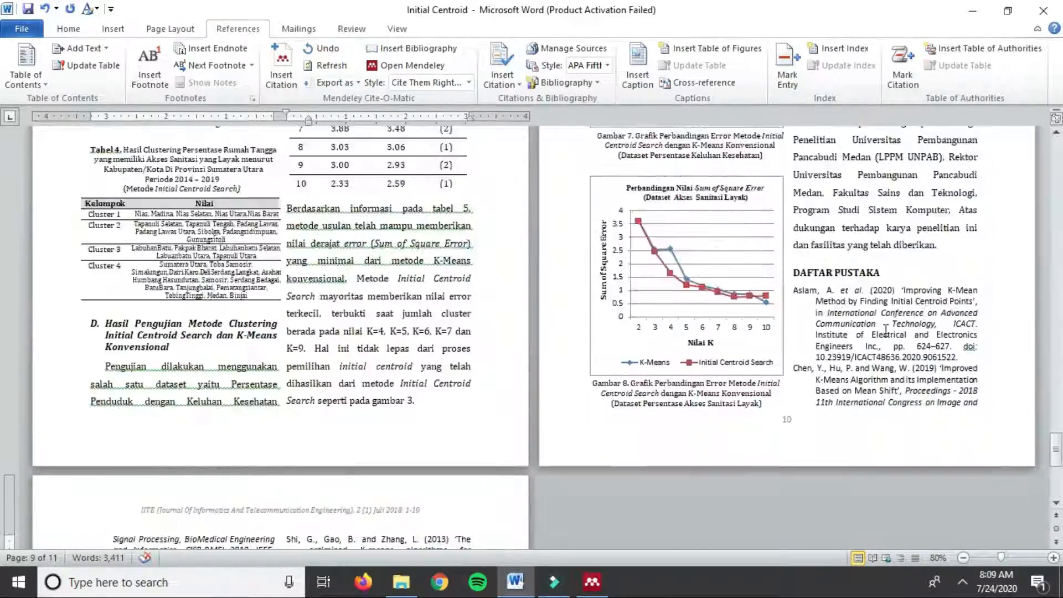
pyautogui.scroll(-3, 513, 386)
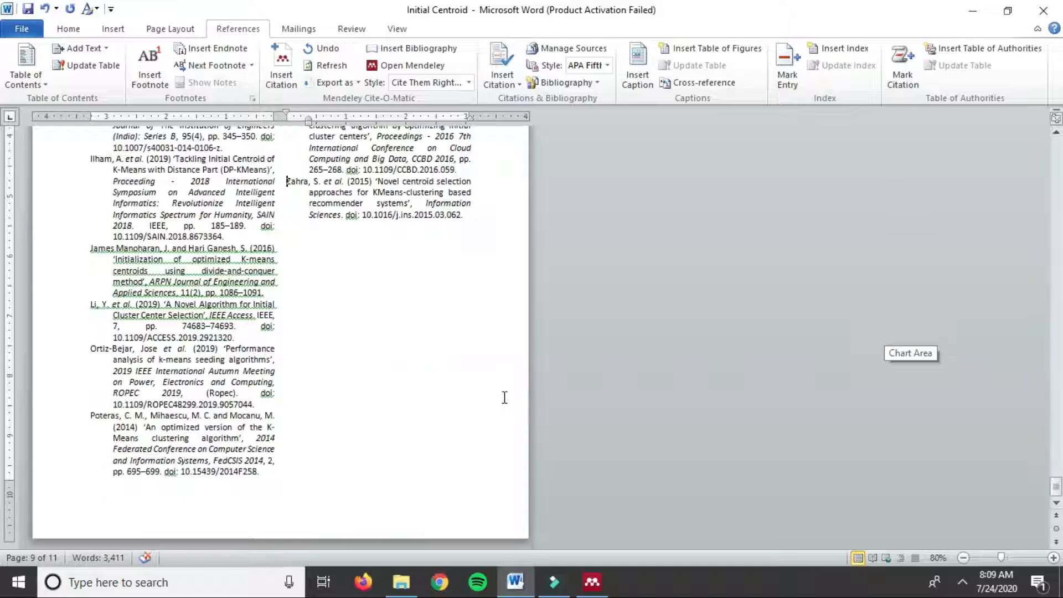
pyautogui.scroll(12, 504, 397)
pyautogui.scroll(2, 503, 396)
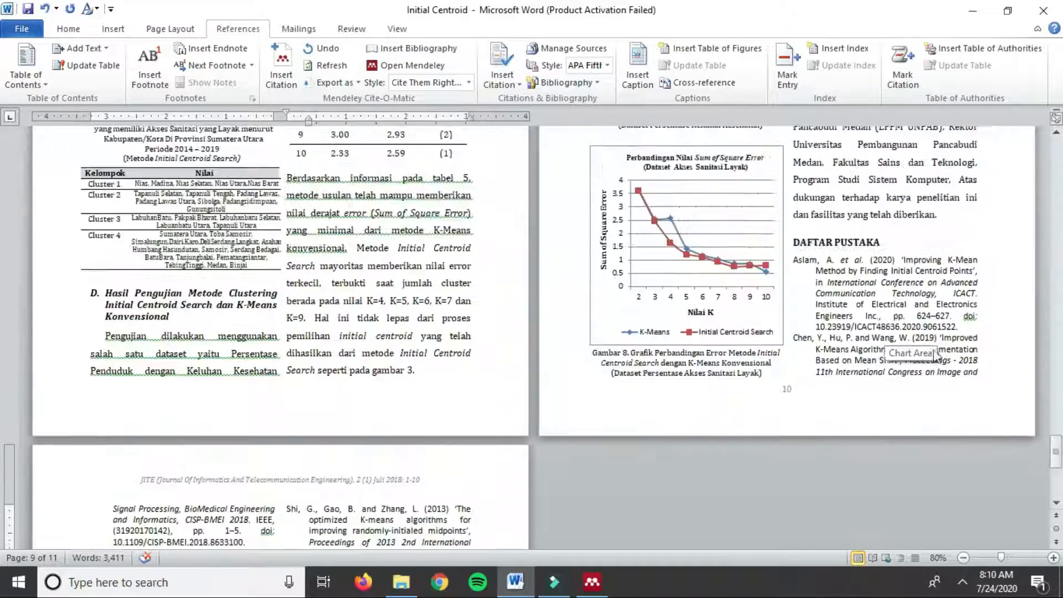
pyautogui.scroll(-3, 903, 370)
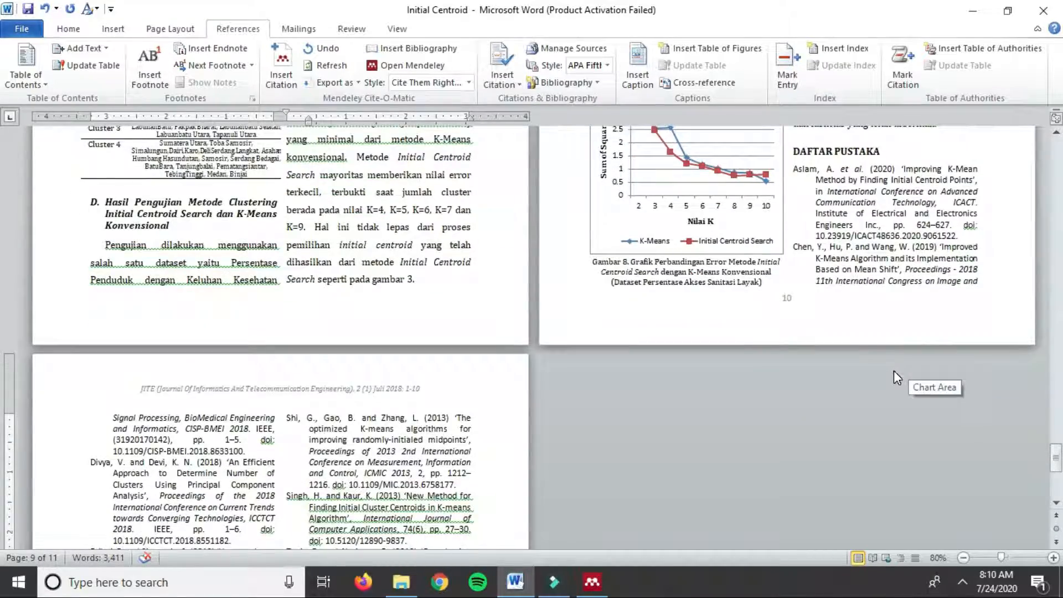
pyautogui.scroll(-8, 850, 360)
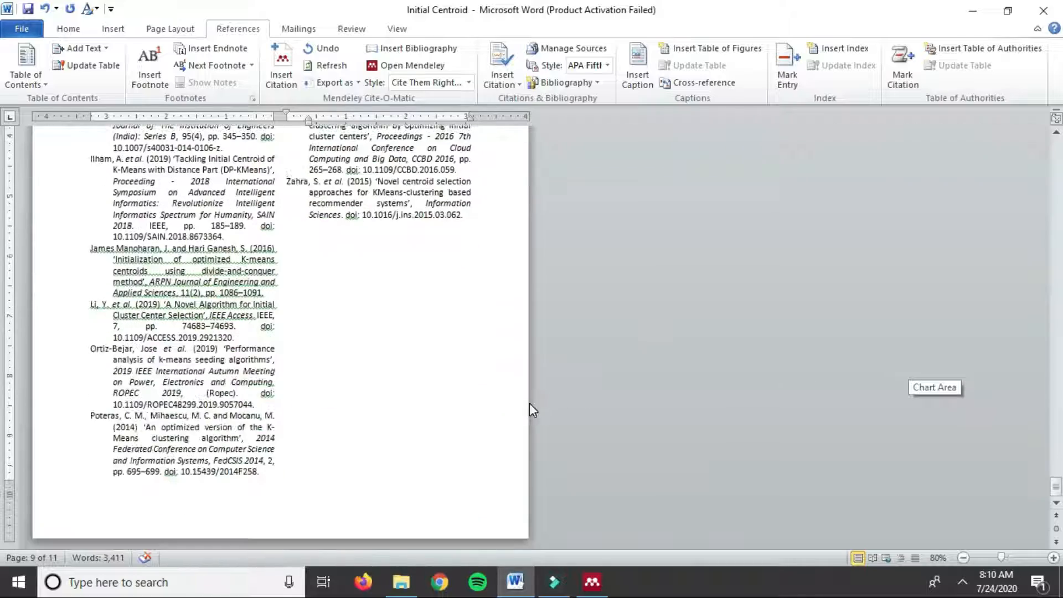
pyautogui.scroll(8, 530, 405)
pyautogui.scroll(-10, 528, 406)
pyautogui.scroll(10, 734, 348)
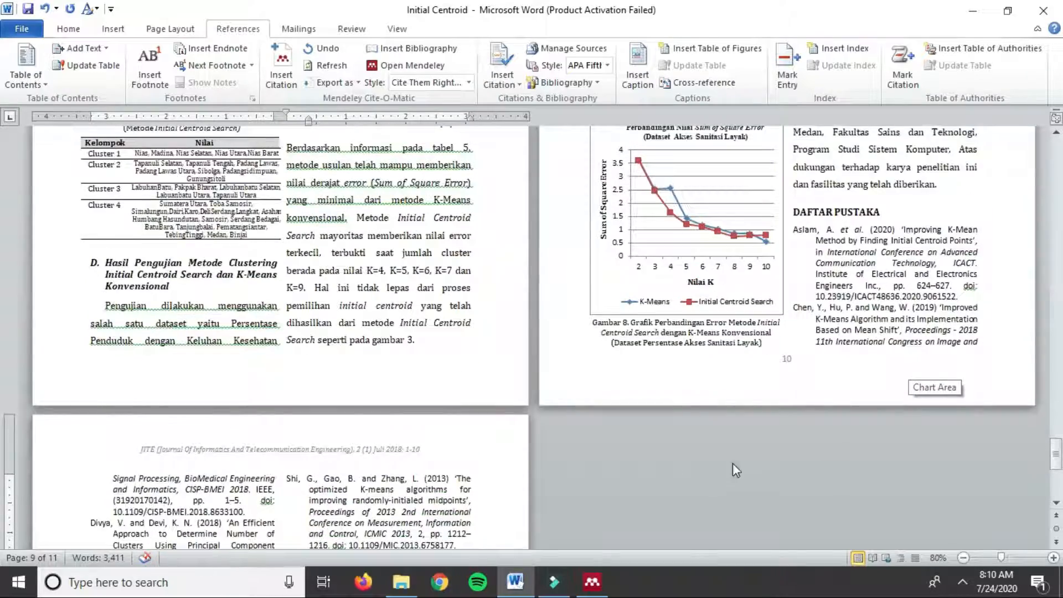
pyautogui.scroll(6, 733, 463)
pyautogui.moveTo(1059, 436); pyautogui.dragTo(1058, 191)
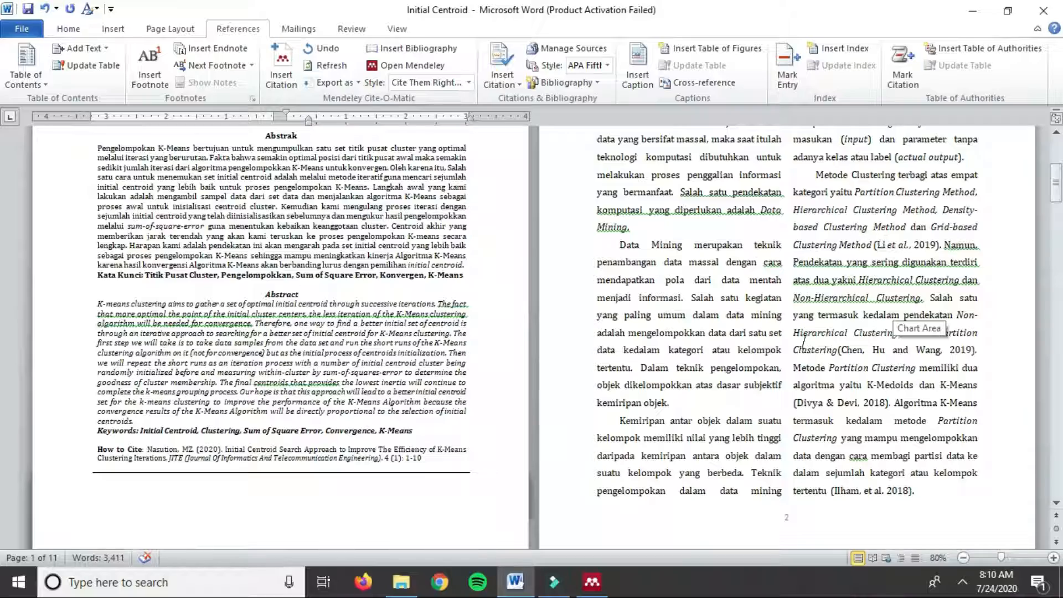
# Step: Save the changes to the Initial Centroid paper and close Word
pyautogui.scroll(-10, 804, 338)
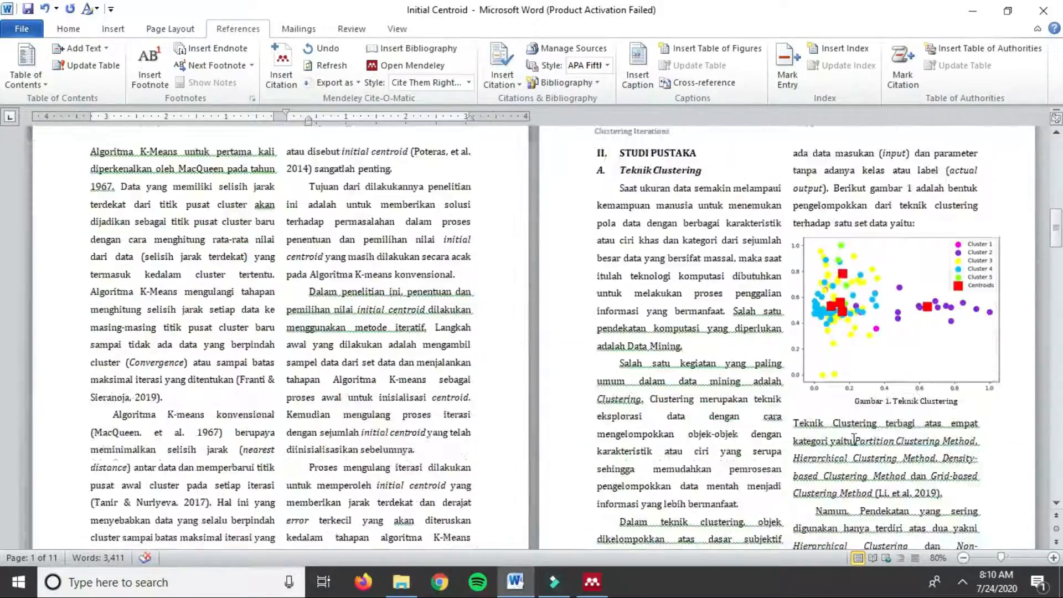
pyautogui.scroll(-20, 855, 441)
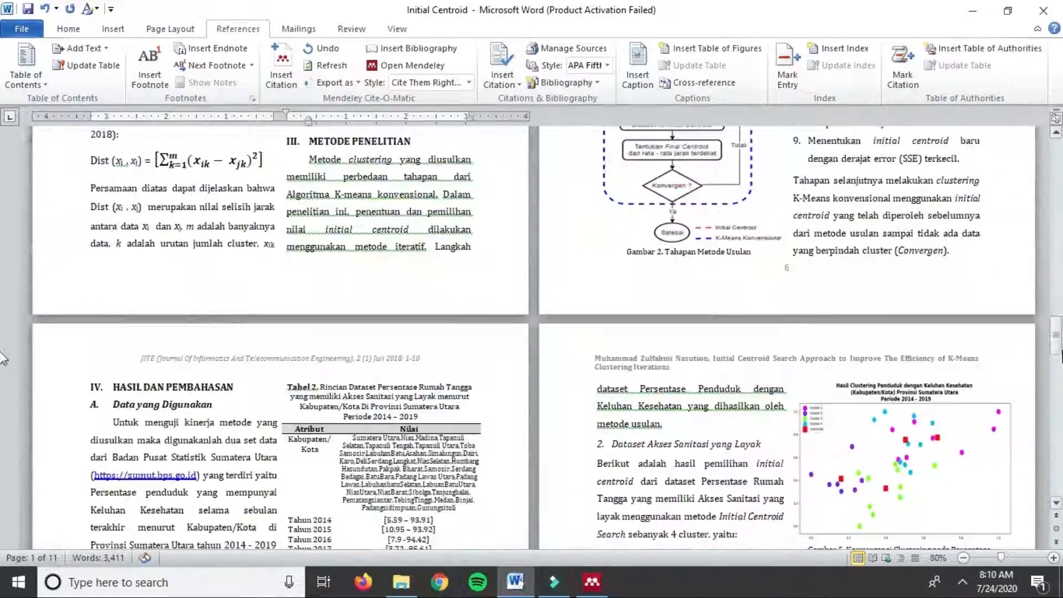
pyautogui.scroll(-15, 842, 482)
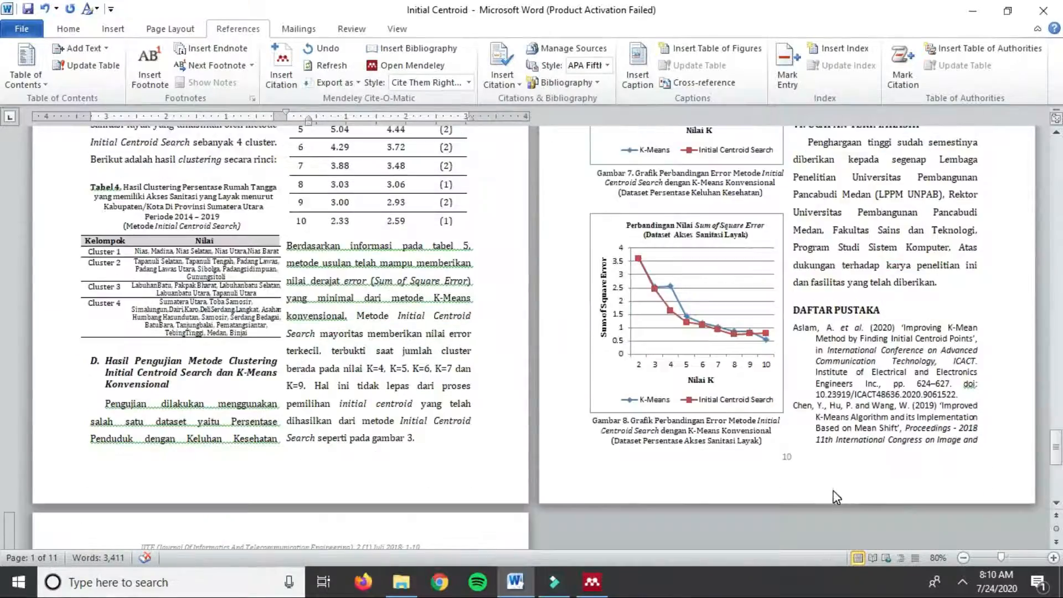
pyautogui.scroll(-15, 833, 490)
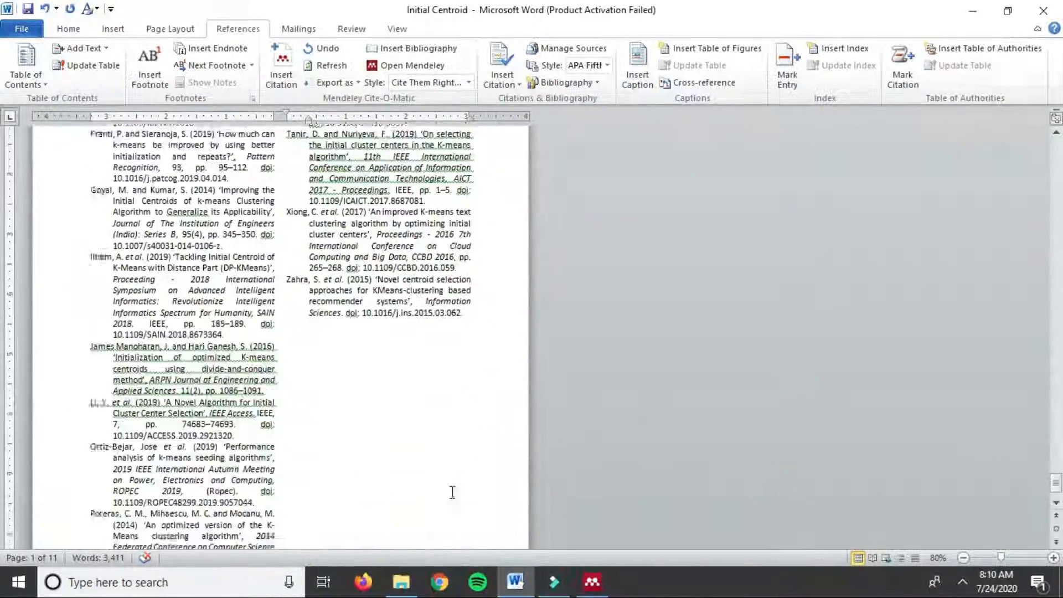
pyautogui.scroll(10, 453, 493)
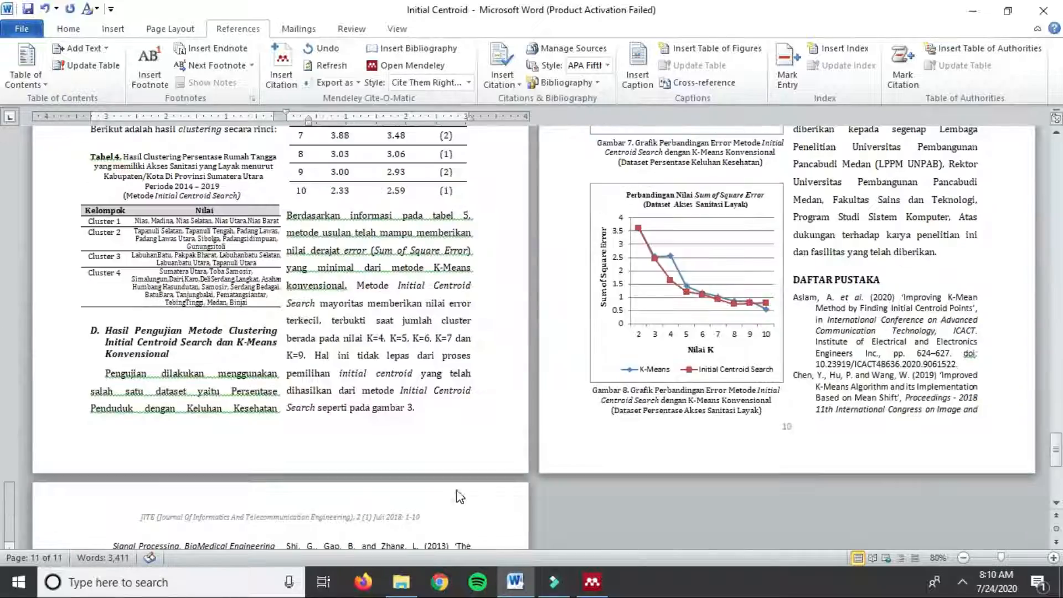
pyautogui.scroll(-10, 920, 368)
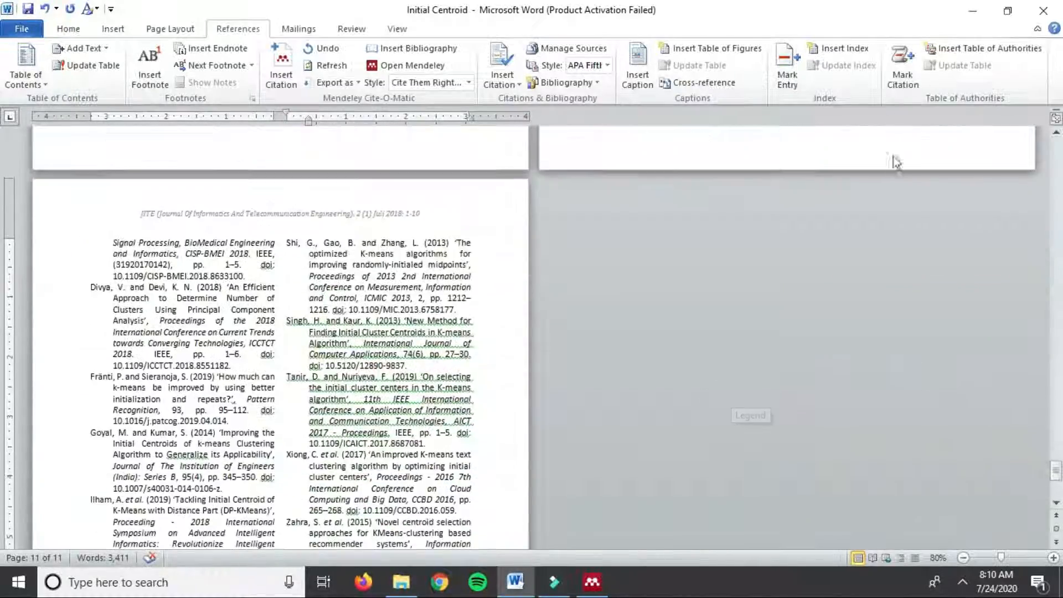
pyautogui.scroll(15, 896, 161)
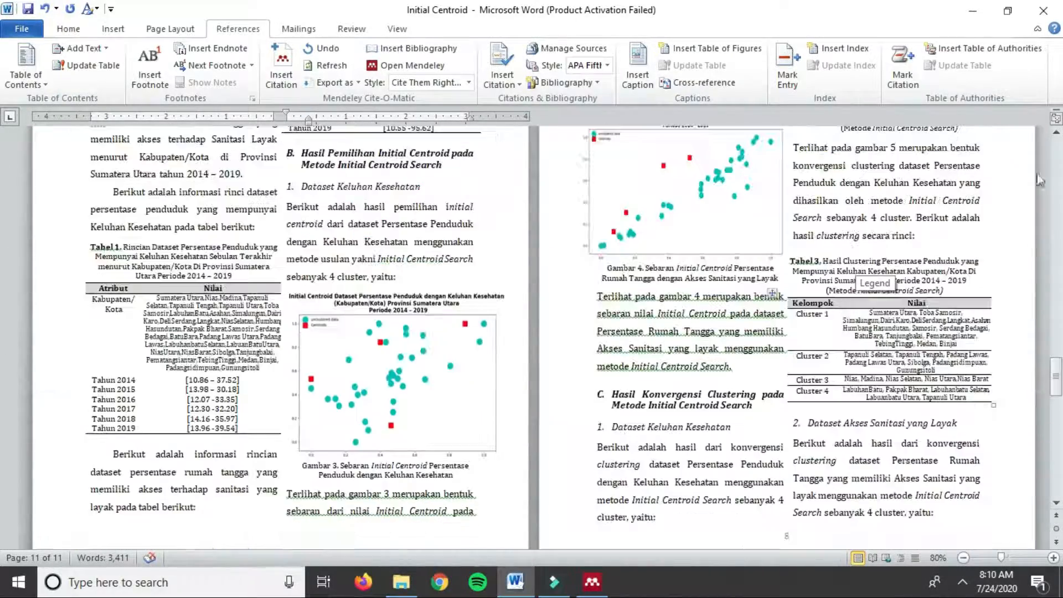
pyautogui.click(1043, 10)
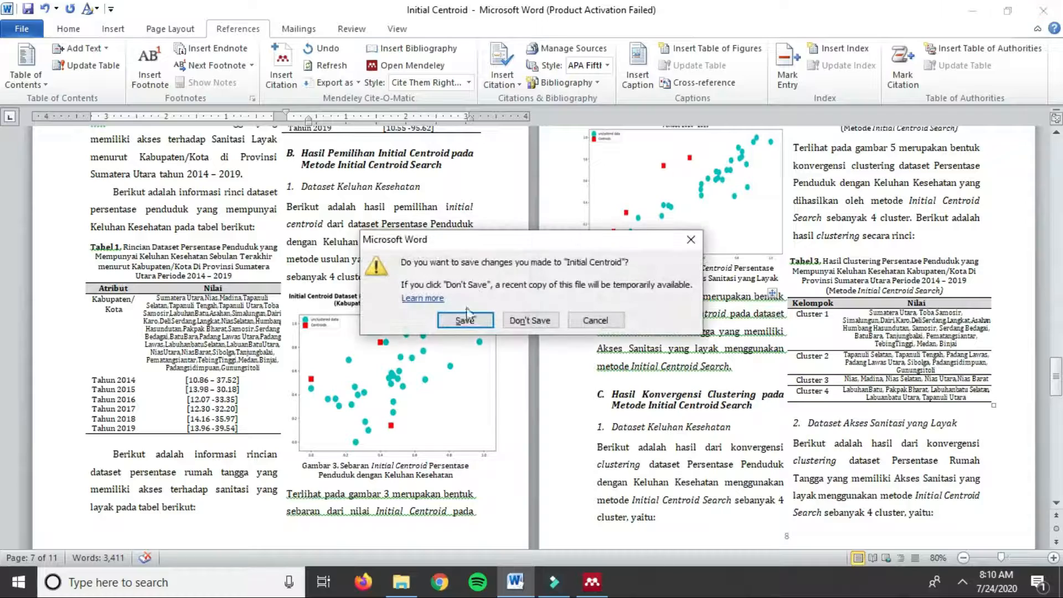
pyautogui.click(465, 320)
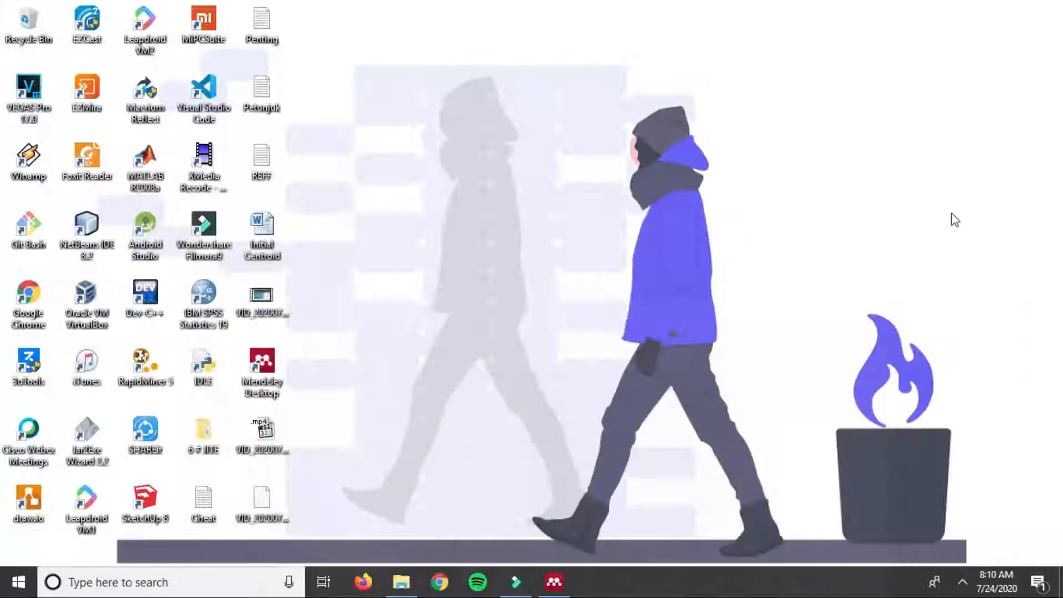
# Step: Bring Mendeley back, view the initial-centroids and initialization-repeats papers, then close it
pyautogui.click(554, 582)
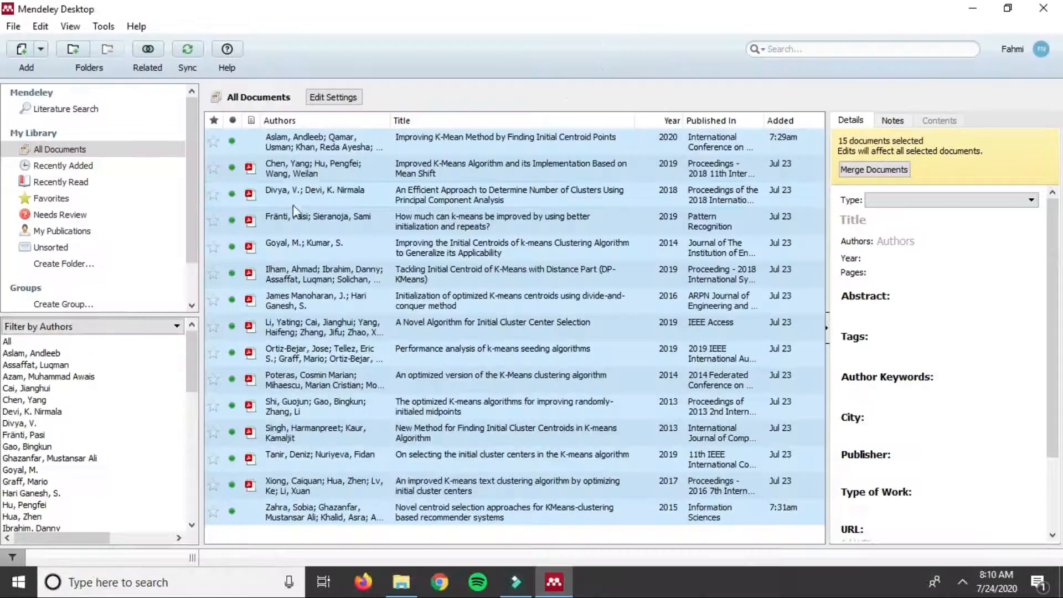
pyautogui.click(338, 244)
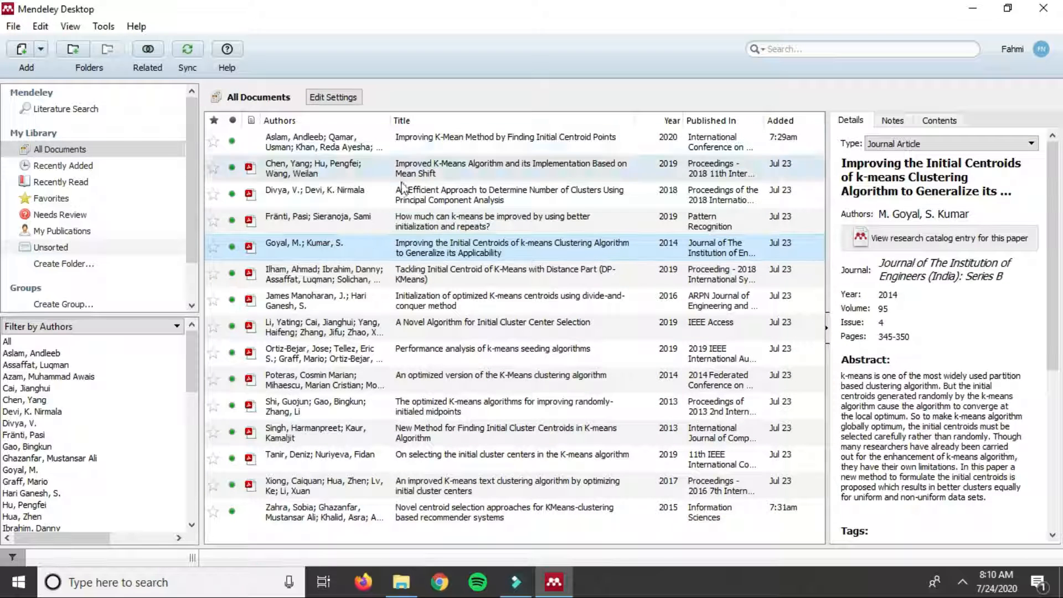
pyautogui.click(337, 225)
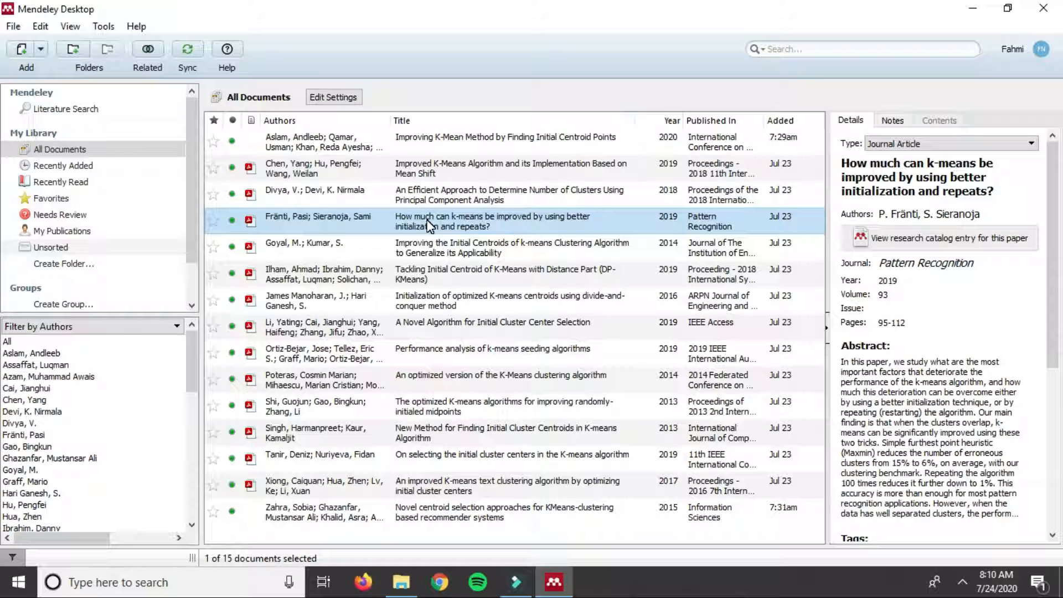
pyautogui.click(1043, 8)
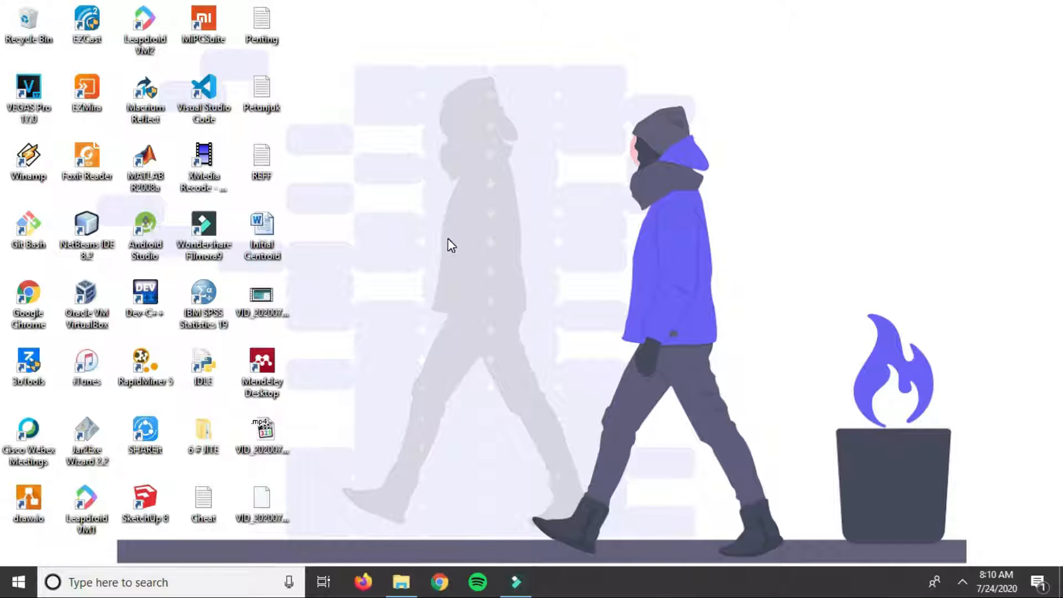